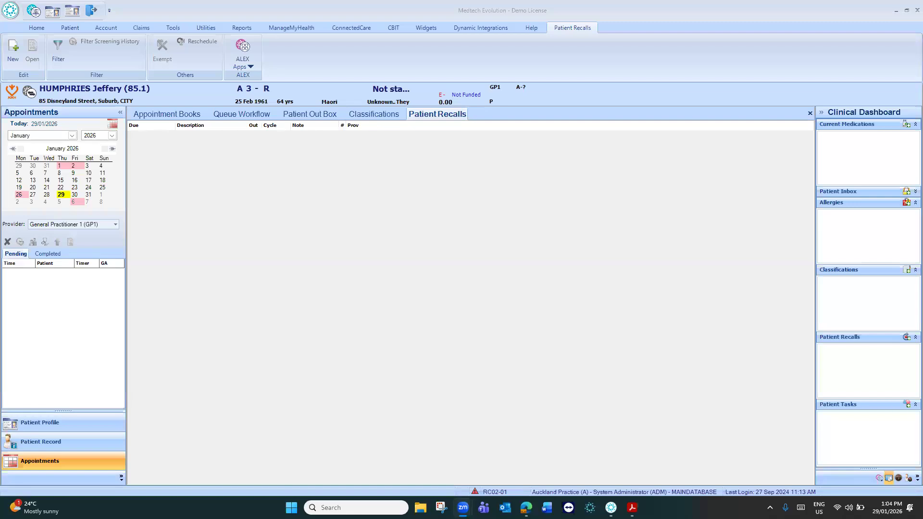
Add the Query Builder command to the Quick Access Toolbar
{"action": "left_click", "coordinate": [172, 27]}
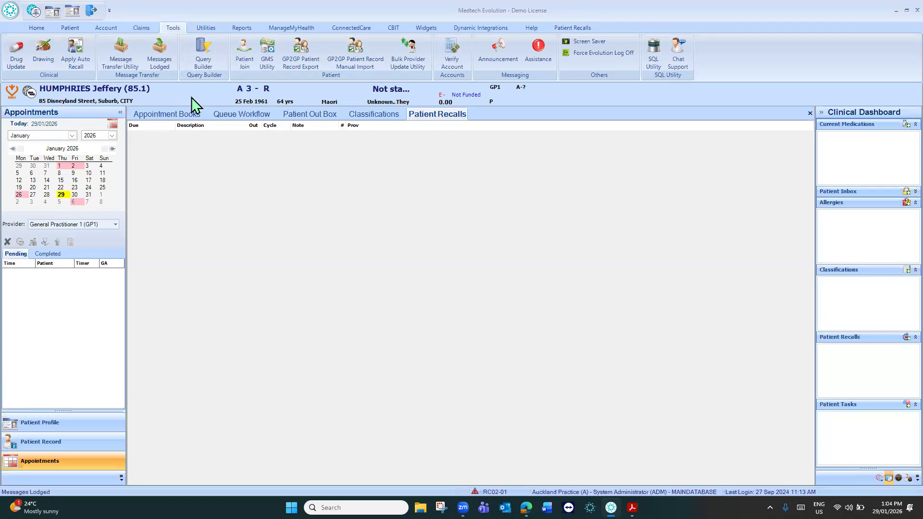
{"action": "right_click", "coordinate": [204, 51]}
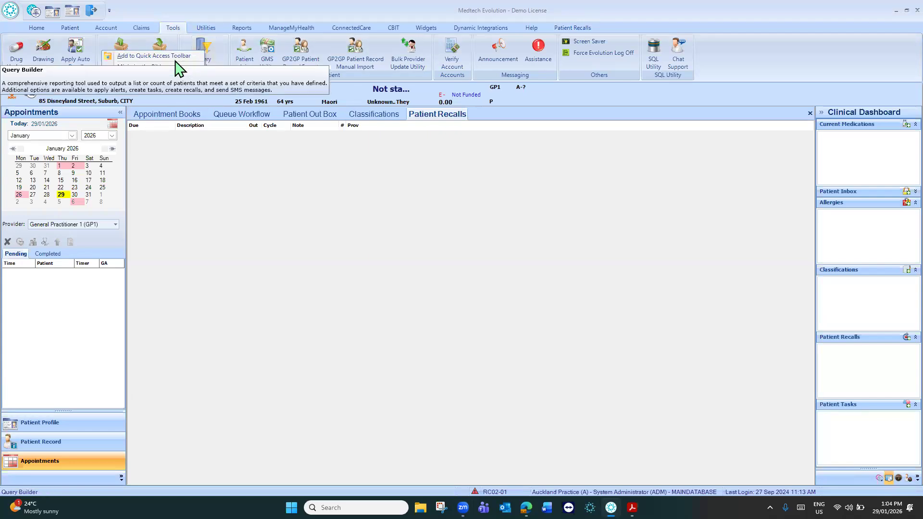
{"action": "left_click", "coordinate": [167, 56]}
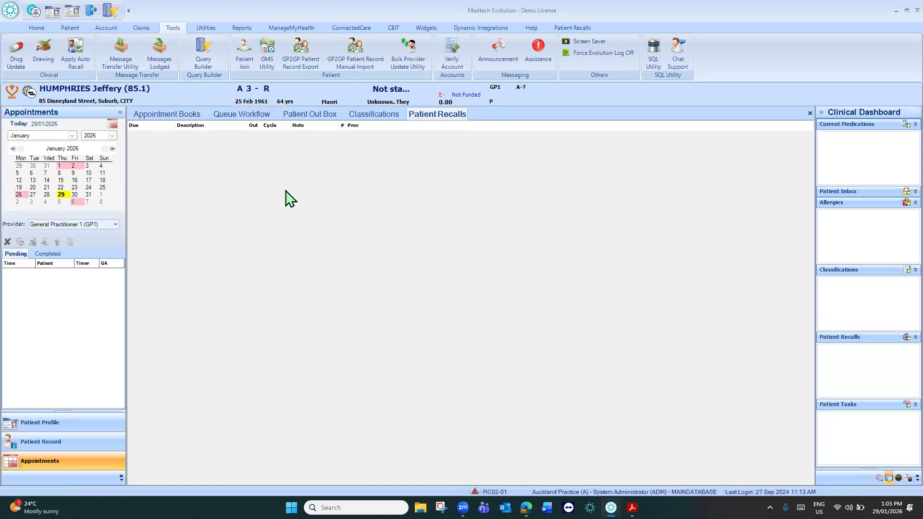
Open the Query Builder and examine the fields available in the Patient and Measurements tables
{"action": "left_click", "coordinate": [203, 51]}
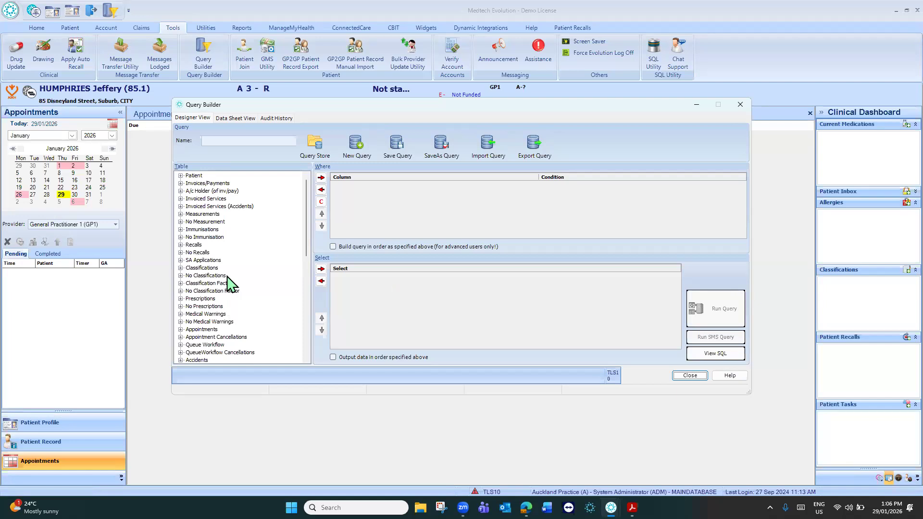
{"action": "left_click", "coordinate": [180, 176]}
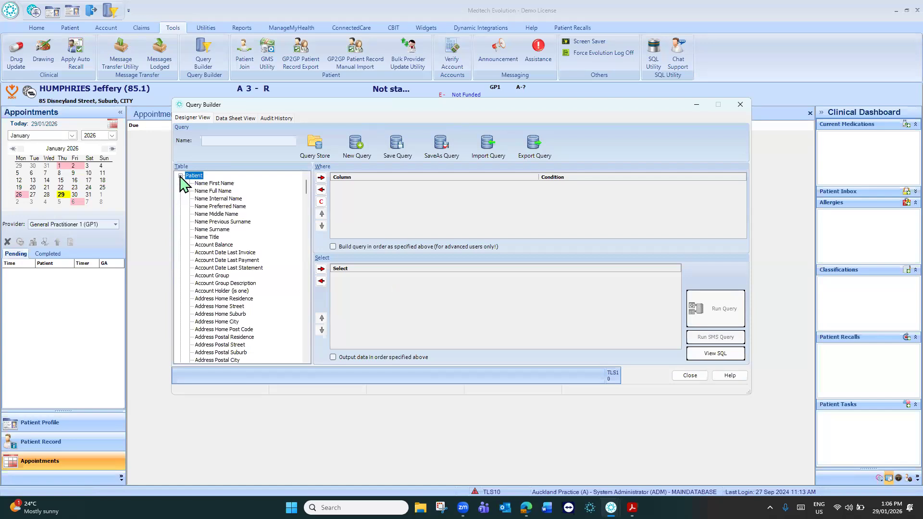
{"action": "left_click", "coordinate": [181, 176]}
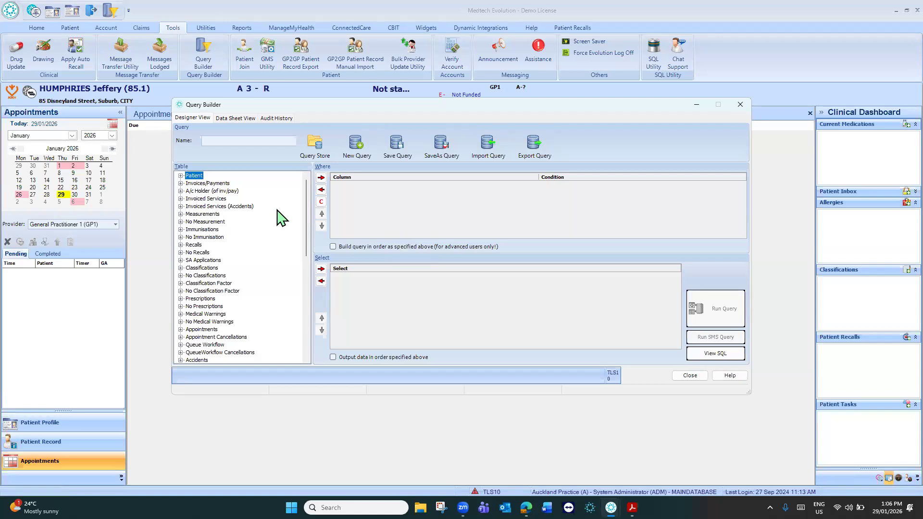
{"action": "left_click", "coordinate": [181, 214]}
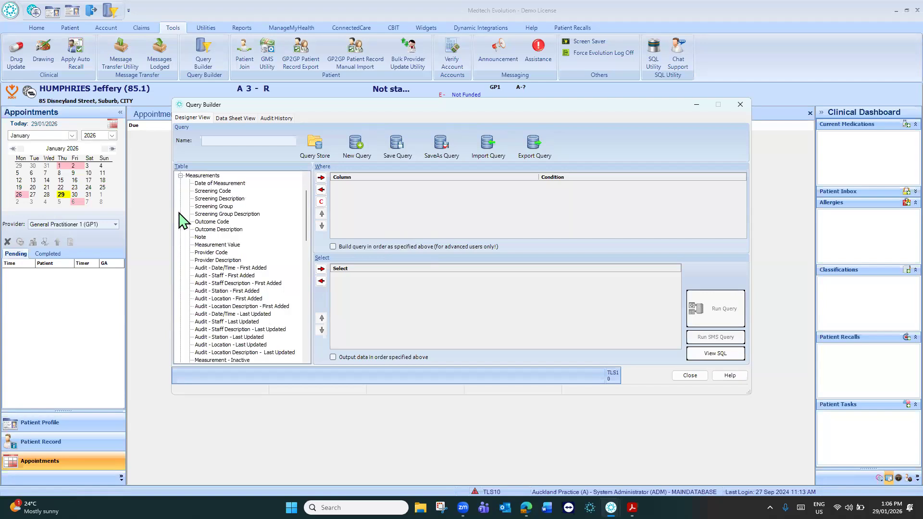
{"action": "left_click", "coordinate": [180, 176]}
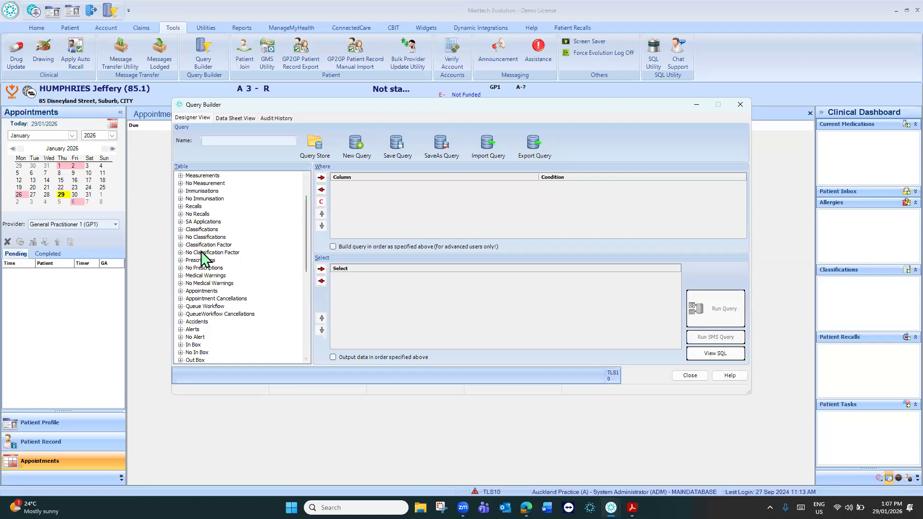
{"action": "left_click", "coordinate": [180, 176]}
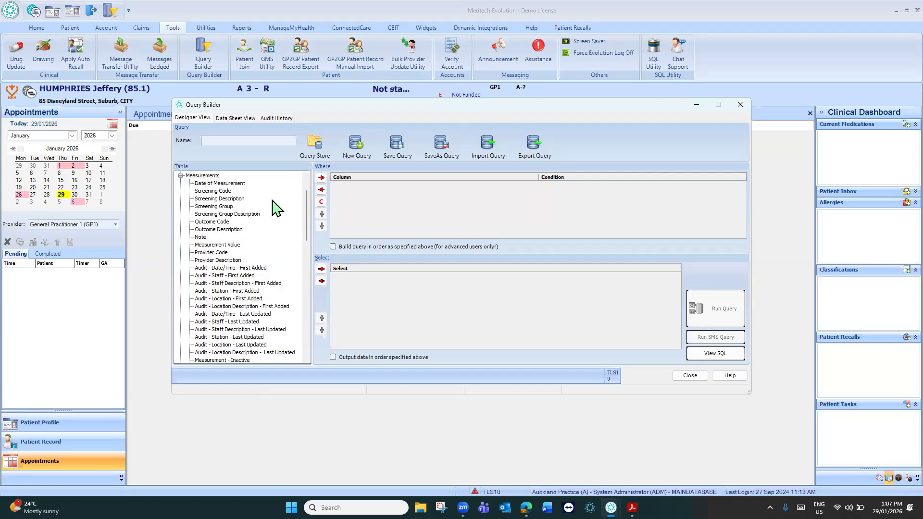
{"action": "left_click_drag", "start_coordinate": [305, 219], "coordinate": [303, 167]}
{"action": "left_click", "coordinate": [181, 214]}
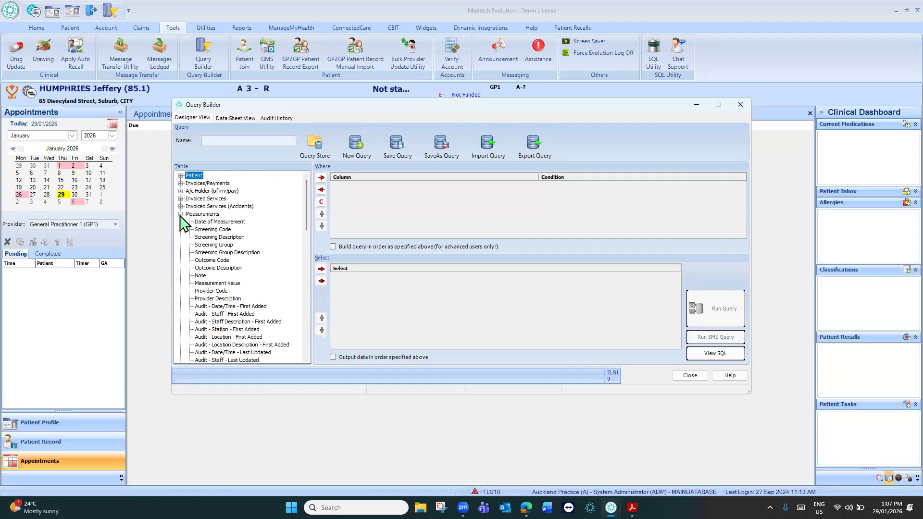
Expand the Patient table's fields and name the query "#of enrolled Patient"
{"action": "left_click", "coordinate": [181, 176]}
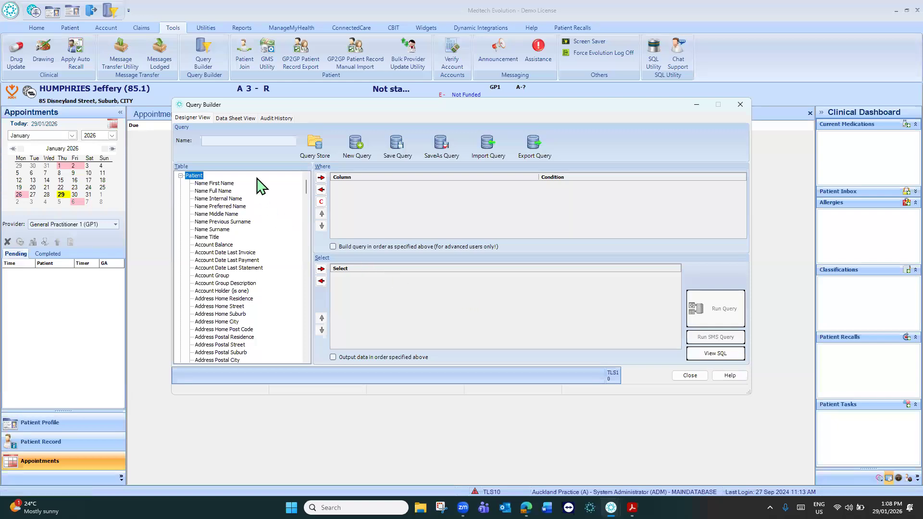
{"action": "left_click", "coordinate": [233, 141]}
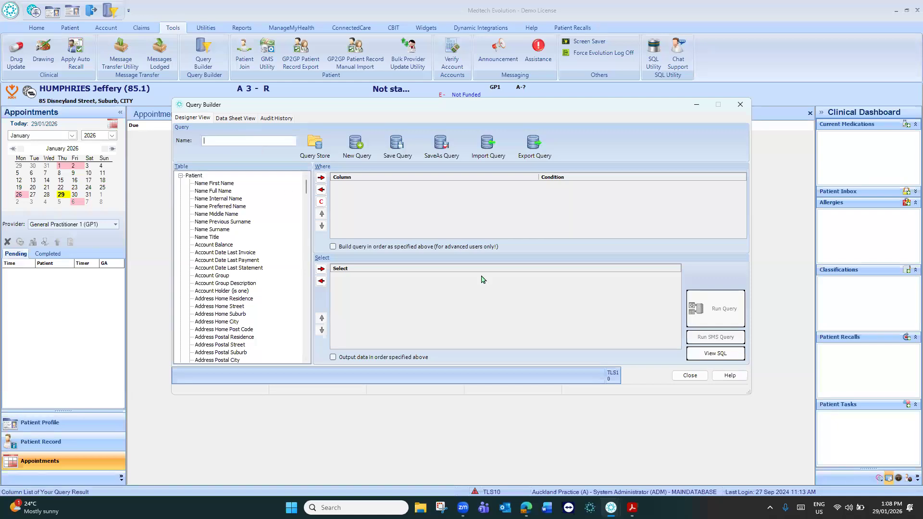
{"action": "type", "text": "#of enrolled Patient"}
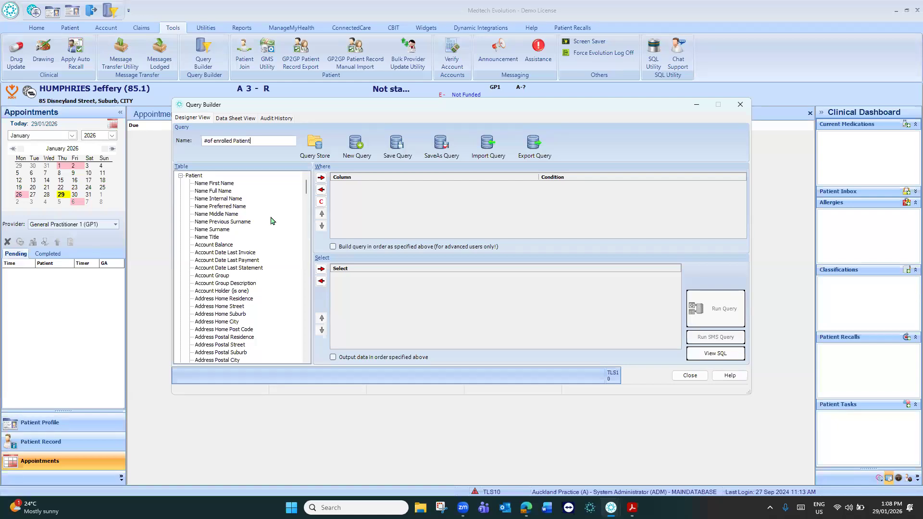
Find Enrolment Status Code in the Patient table and add it as a Where column of the query
{"action": "key", "text": "Tab"}
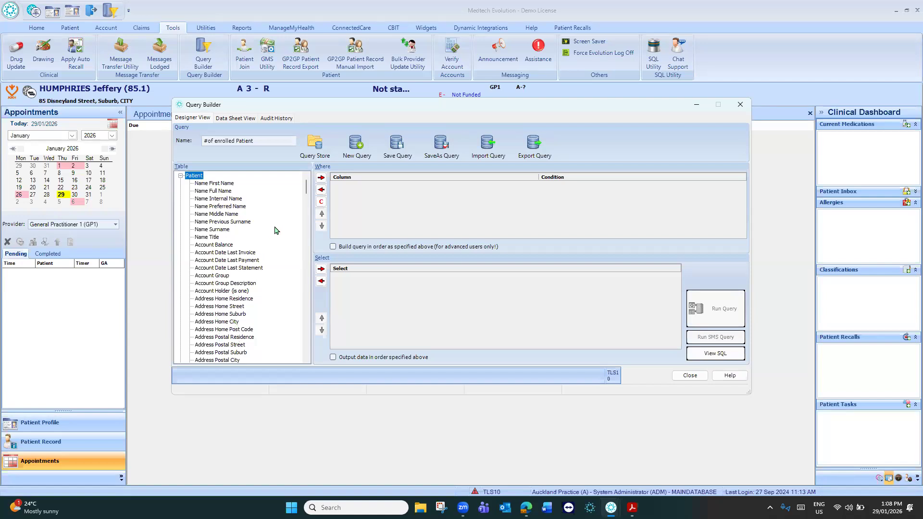
{"action": "type", "text": "enr"}
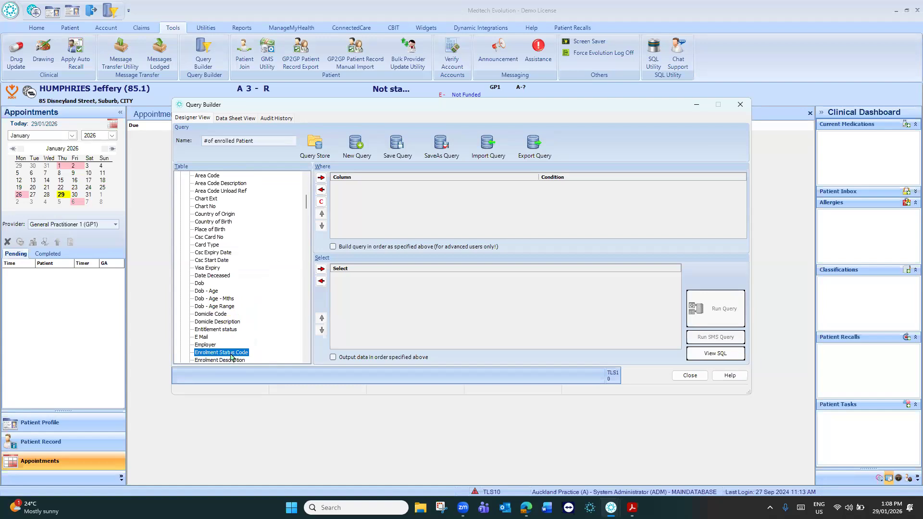
{"action": "left_click", "coordinate": [322, 179]}
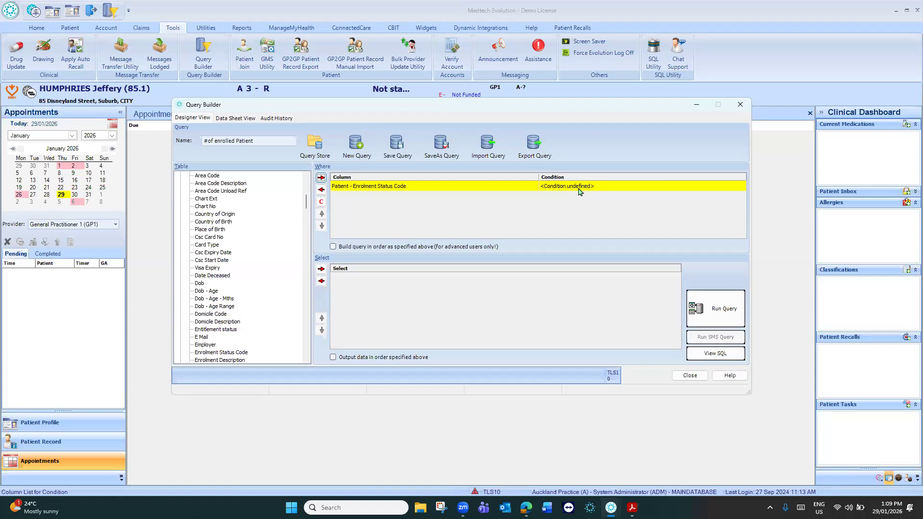
{"action": "double_click", "coordinate": [620, 192]}
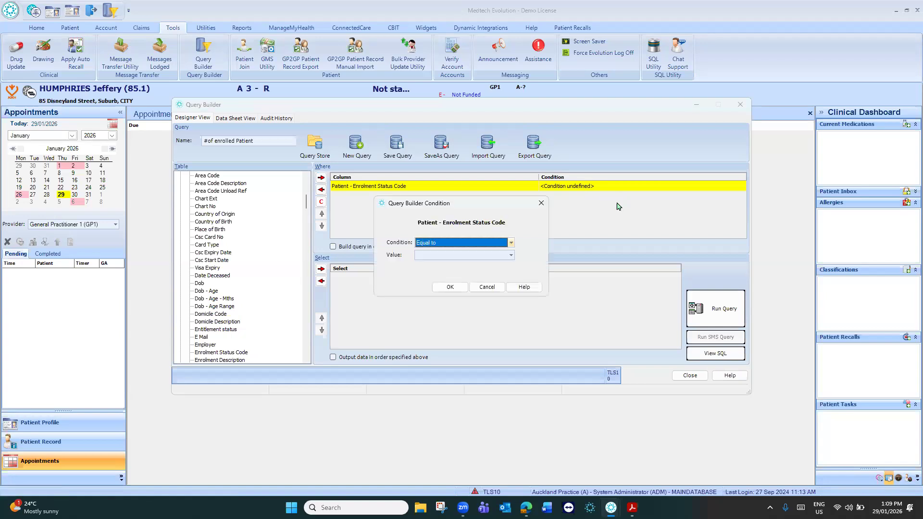
{"action": "left_click", "coordinate": [511, 255]}
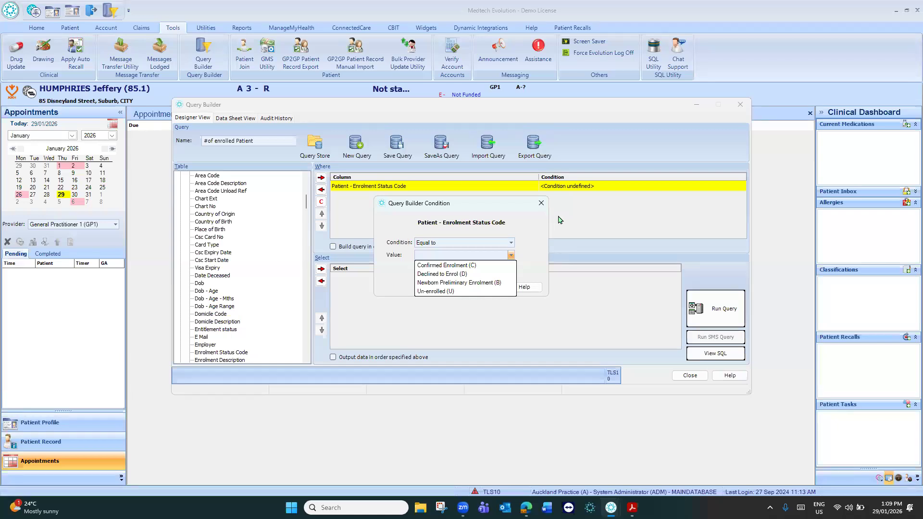
{"action": "left_click", "coordinate": [545, 202]}
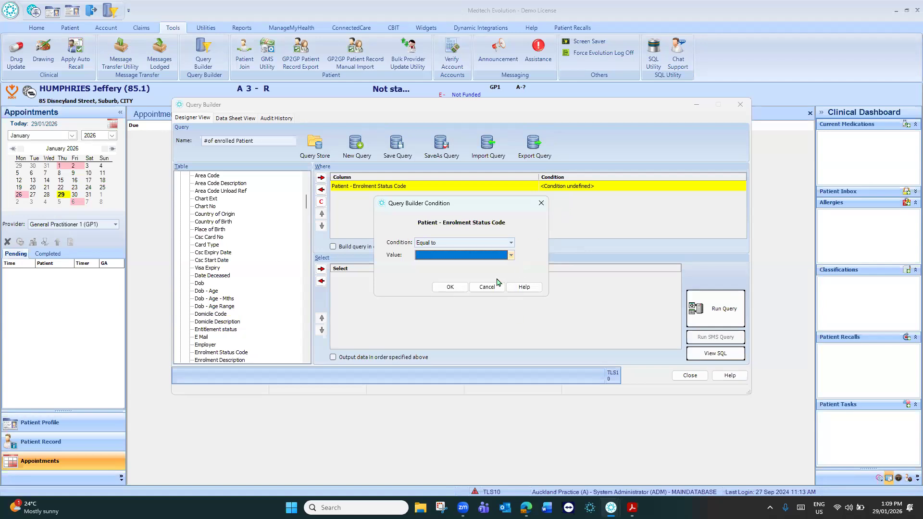
{"action": "left_click", "coordinate": [487, 287]}
{"action": "double_click", "coordinate": [529, 189]}
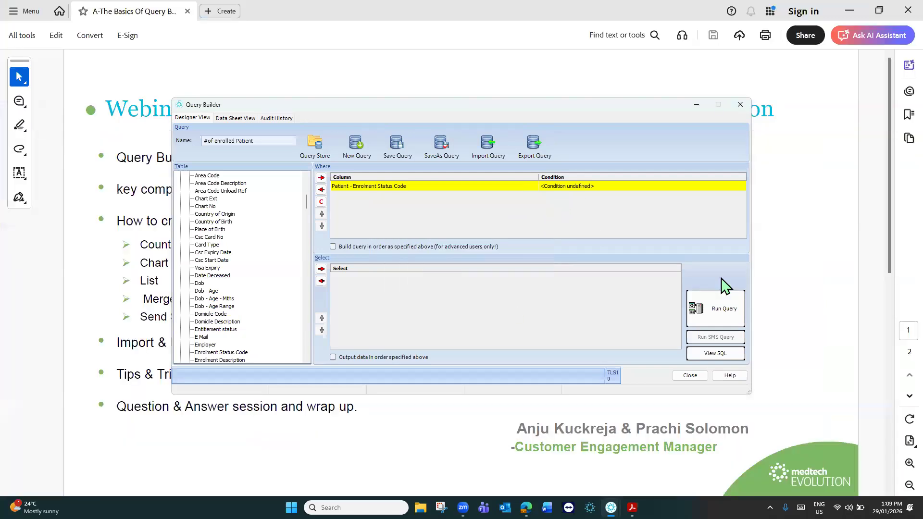
{"action": "left_click", "coordinate": [491, 287]}
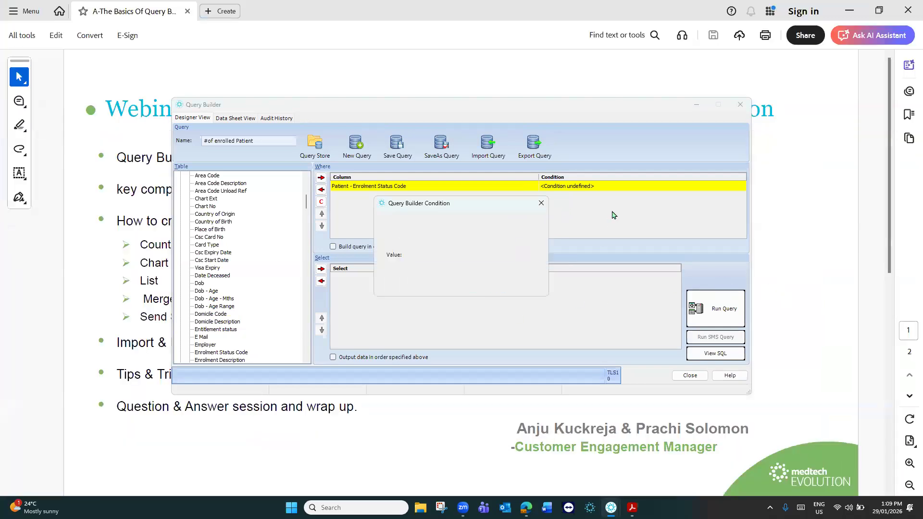
Define the Enrolment Status Code condition as Equal to Confirmed Enrolment (C)
{"action": "left_click", "coordinate": [321, 202]}
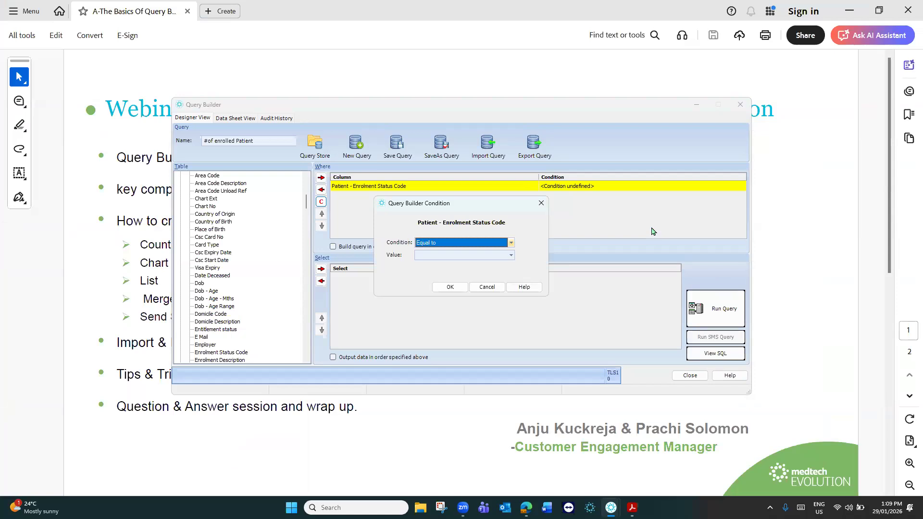
{"action": "left_click", "coordinate": [511, 255]}
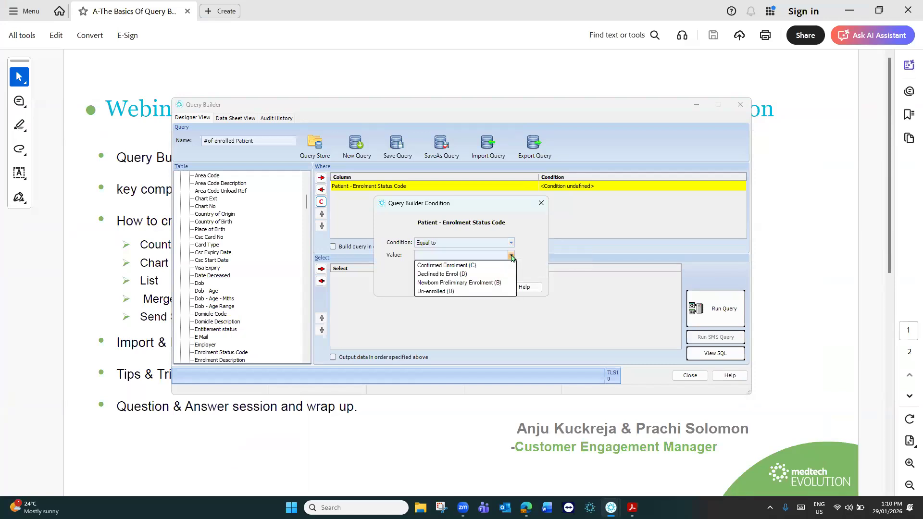
{"action": "left_click", "coordinate": [511, 256]}
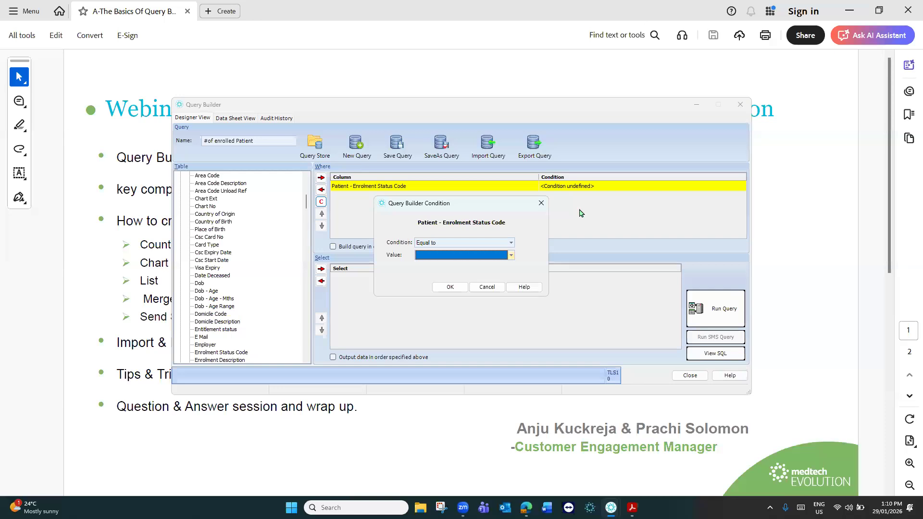
{"action": "left_click", "coordinate": [511, 255]}
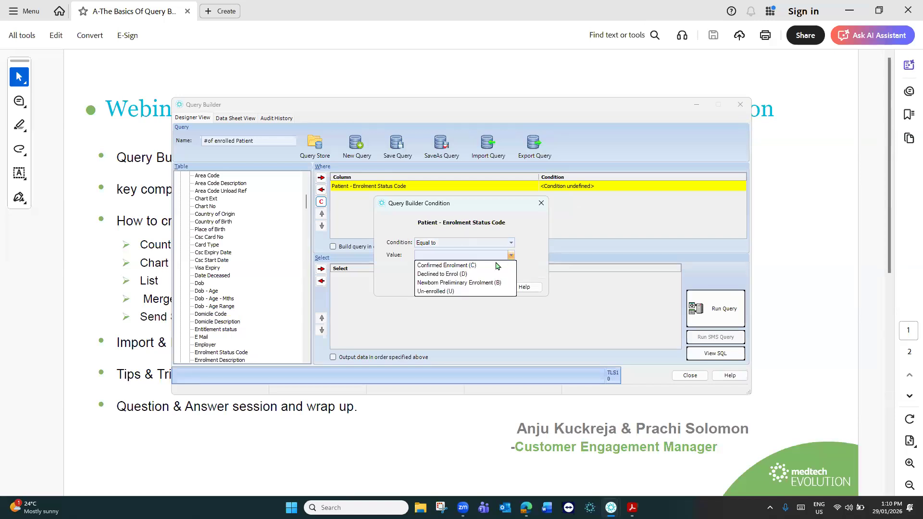
{"action": "left_click", "coordinate": [454, 266]}
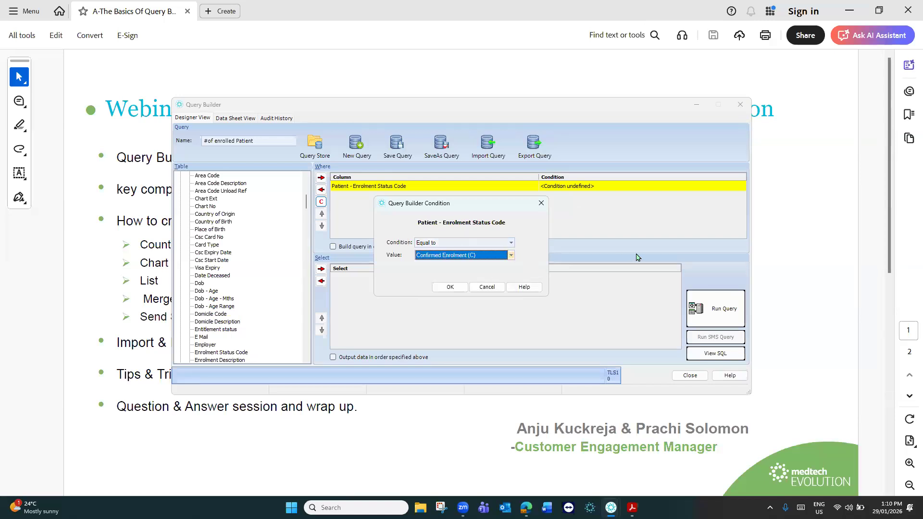
{"action": "left_click", "coordinate": [452, 287]}
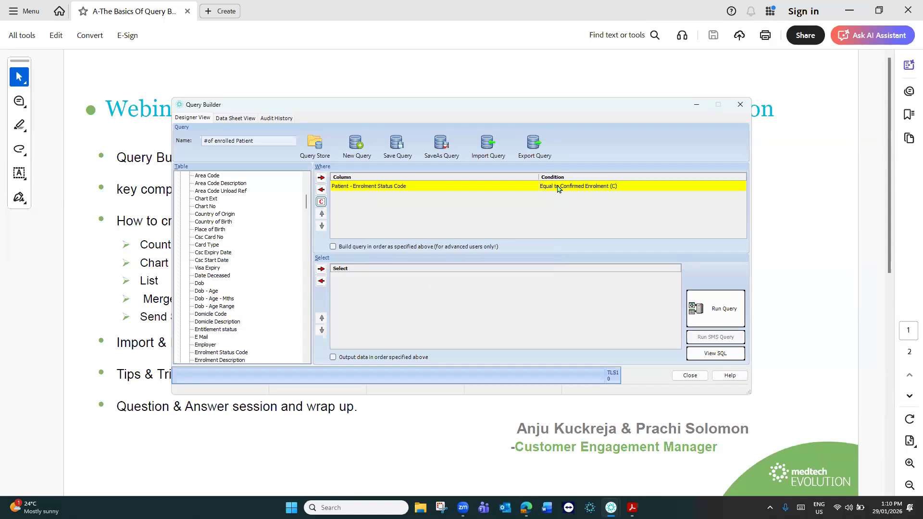
Change the Enrolment Status Code condition to IN, including Confirmed Enrolment (C) and Newborn Preliminary Enrolment (B)
{"action": "double_click", "coordinate": [558, 187]}
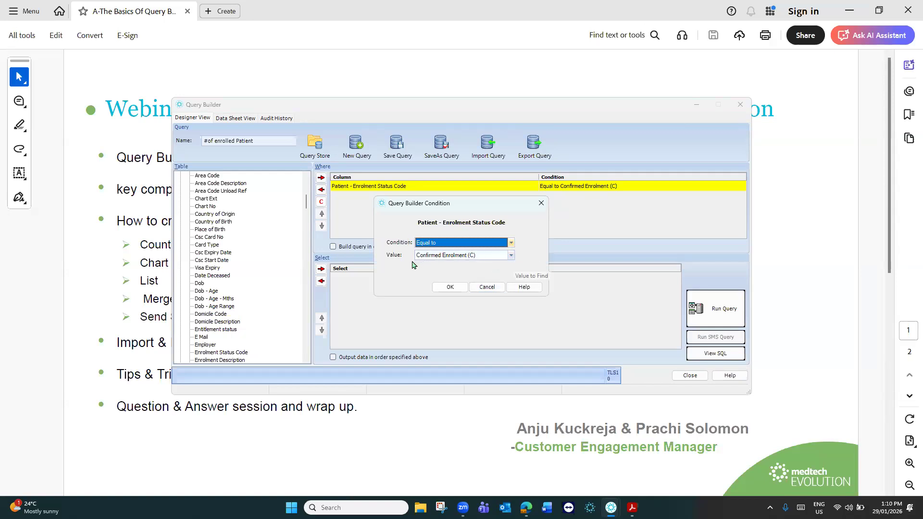
{"action": "left_click", "coordinate": [511, 243]}
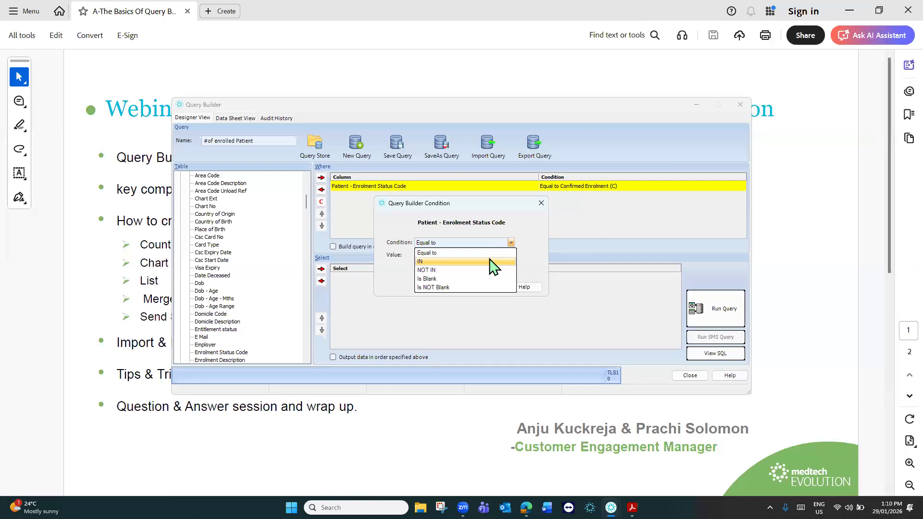
{"action": "left_click", "coordinate": [420, 261]}
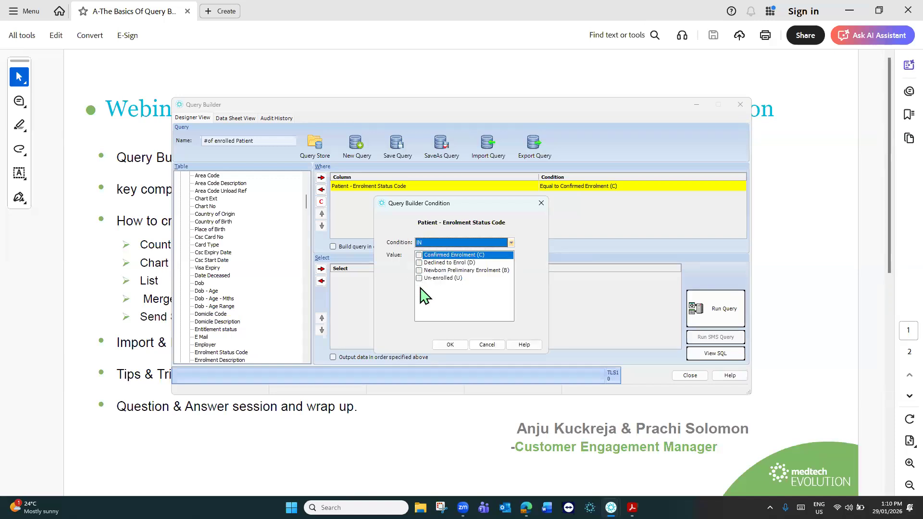
{"action": "left_click", "coordinate": [418, 255]}
{"action": "left_click", "coordinate": [419, 271]}
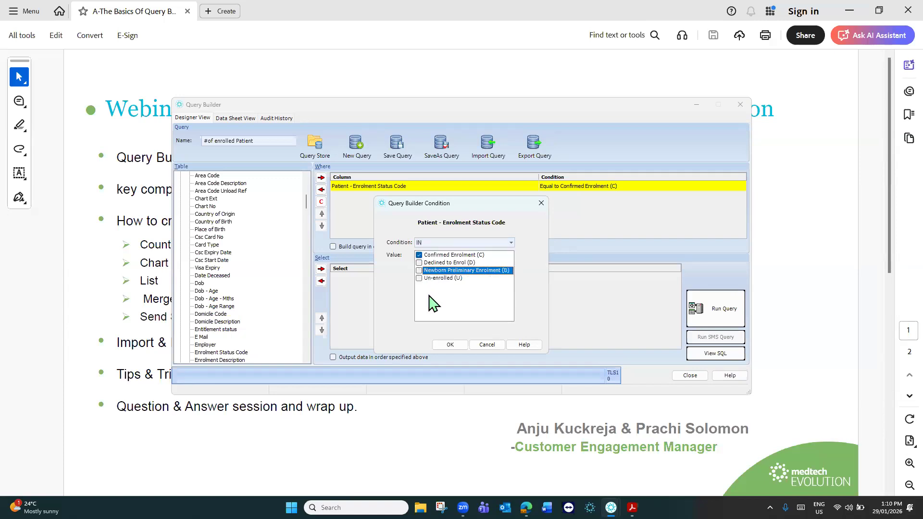
{"action": "left_click", "coordinate": [449, 345]}
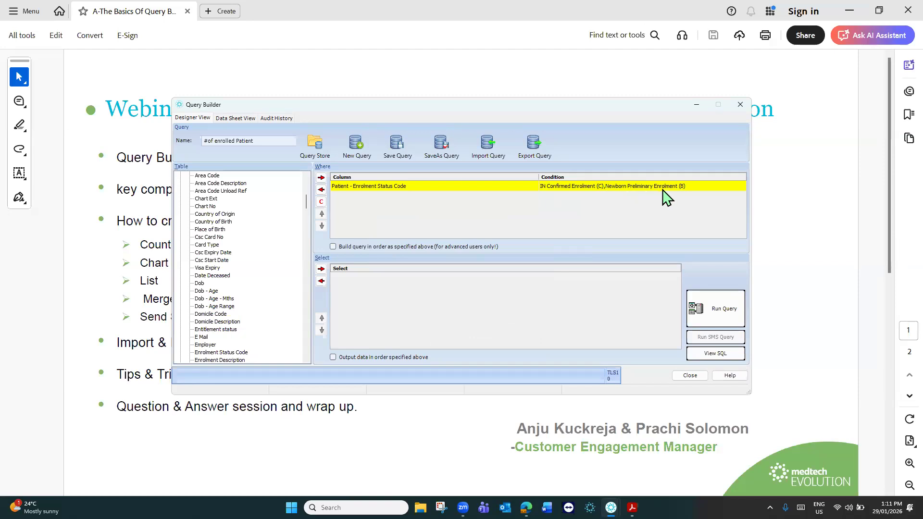
Try the NOT IN, Is Blank and Is NOT Blank operators in the Enrolment Status Code condition
{"action": "double_click", "coordinate": [563, 188]}
{"action": "left_click", "coordinate": [511, 242]}
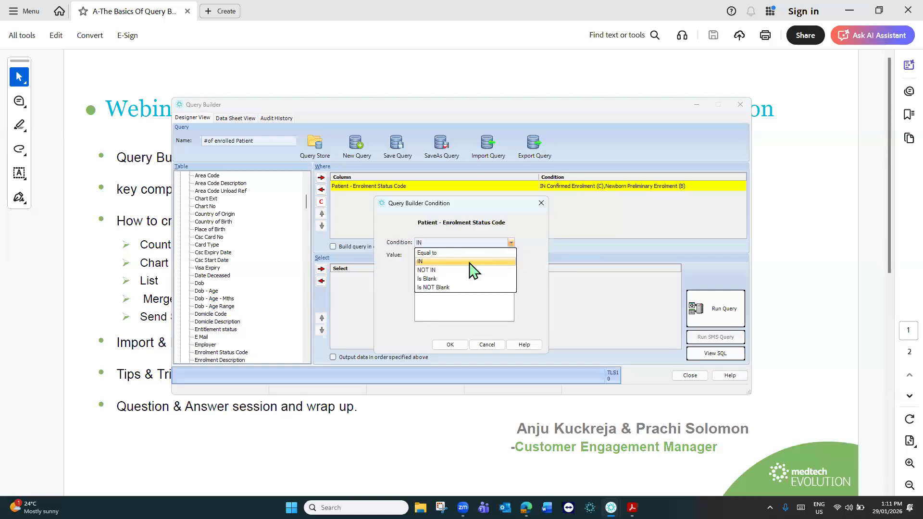
{"action": "left_click", "coordinate": [495, 273]}
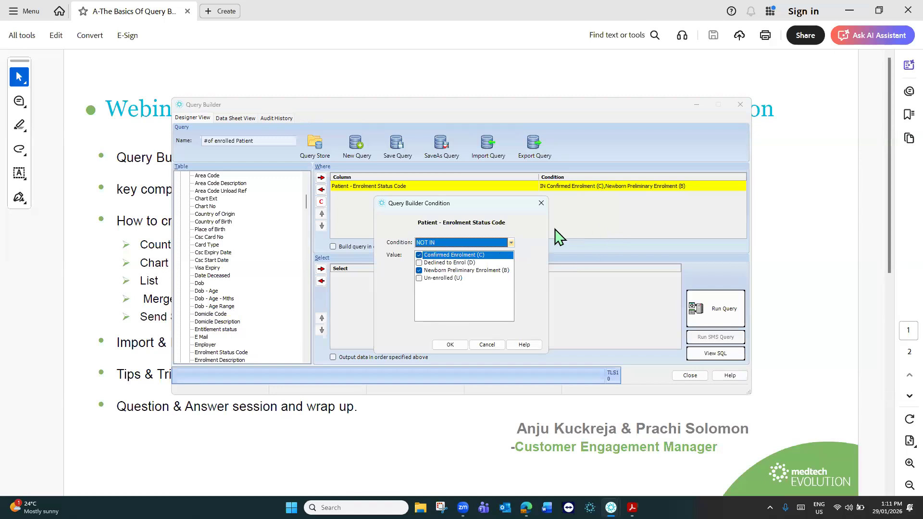
{"action": "left_click", "coordinate": [511, 243]}
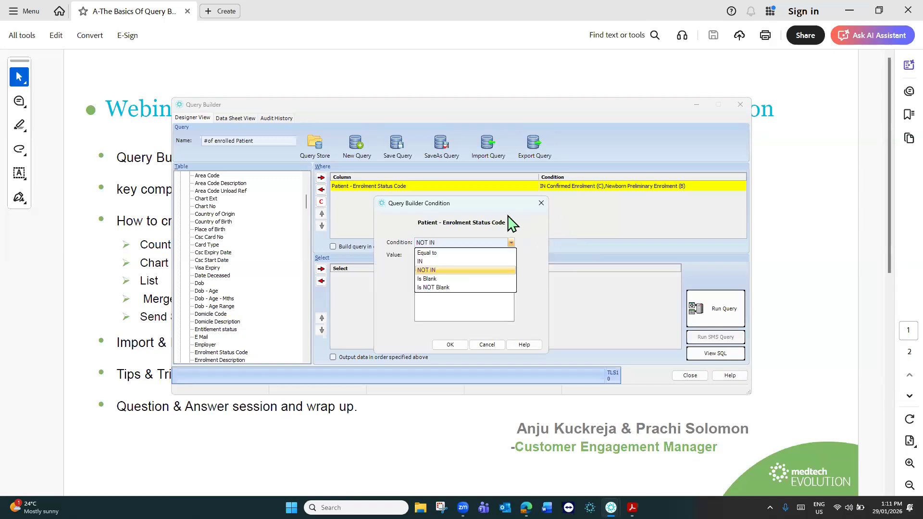
{"action": "left_click", "coordinate": [432, 280]}
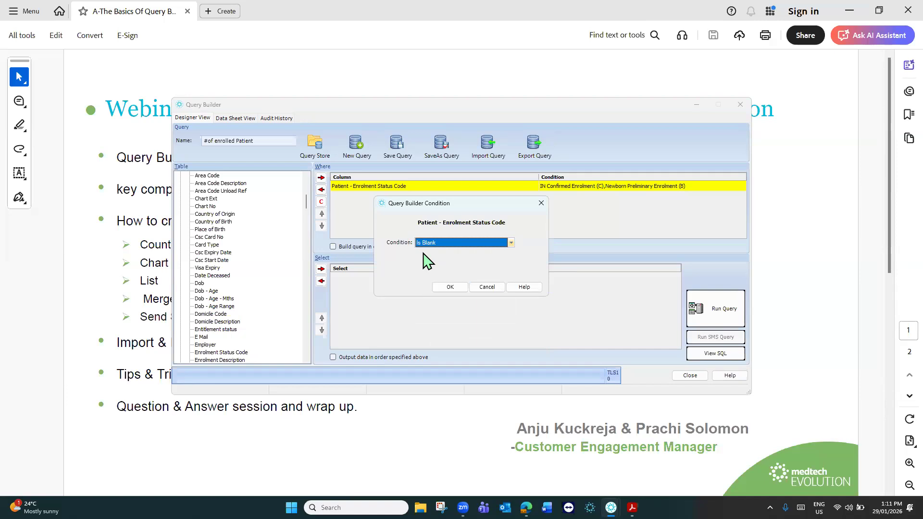
{"action": "left_click", "coordinate": [511, 246]}
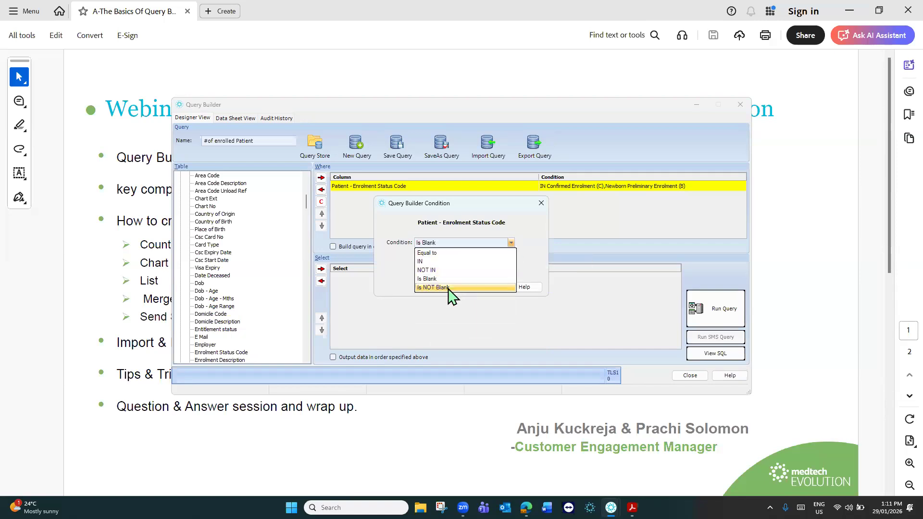
{"action": "left_click", "coordinate": [435, 287]}
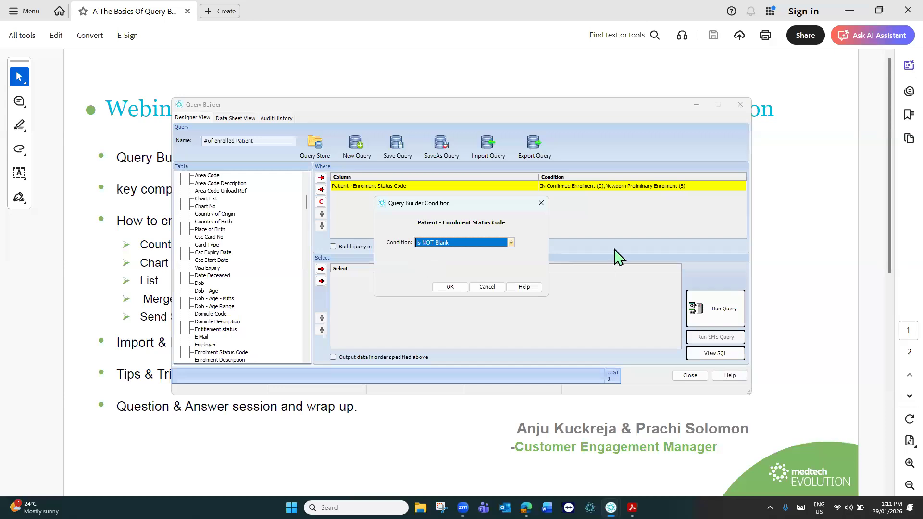
Set the Enrolment Status Code condition to Equal to with the value Confirmed Enrolment (C)
{"action": "left_click", "coordinate": [511, 243]}
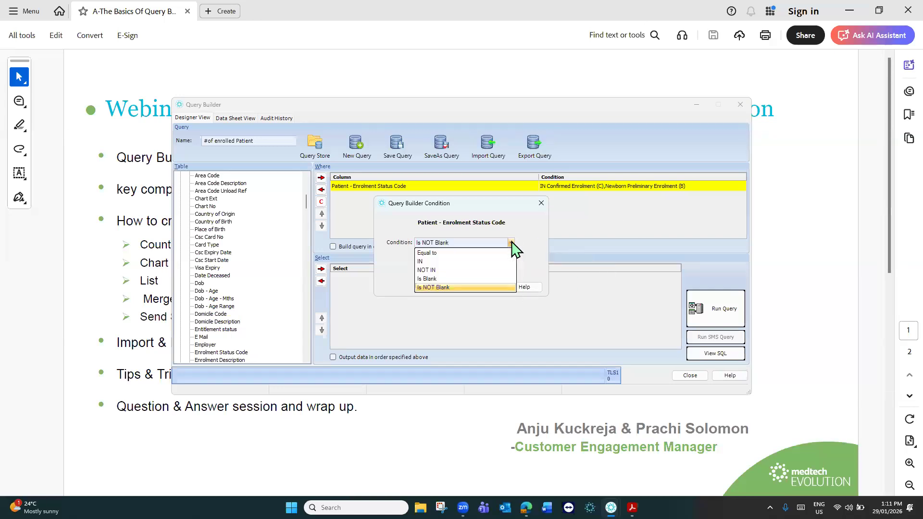
{"action": "left_click", "coordinate": [455, 253]}
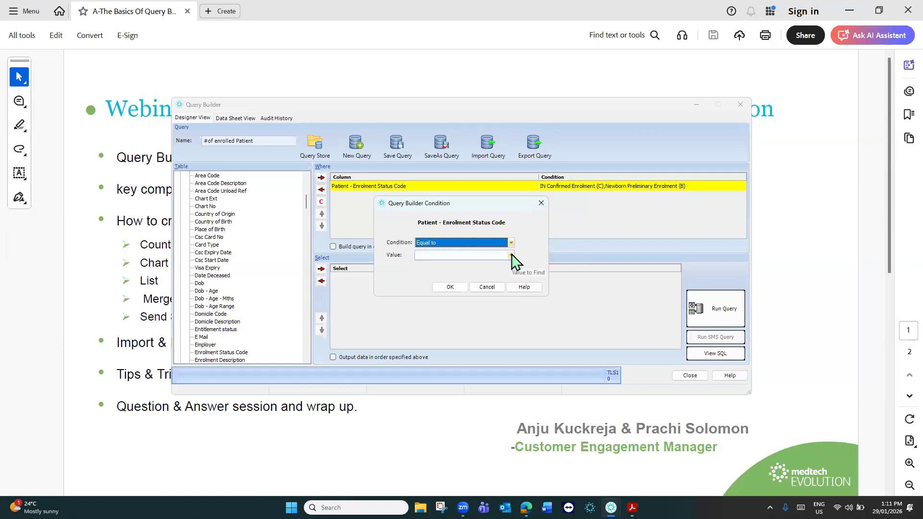
{"action": "left_click", "coordinate": [476, 255]}
{"action": "left_click", "coordinate": [464, 264]}
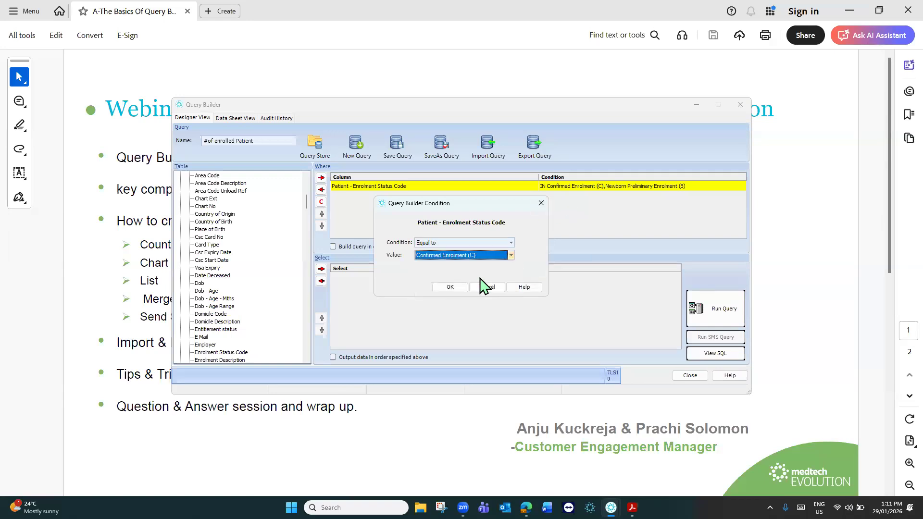
{"action": "left_click", "coordinate": [450, 287]}
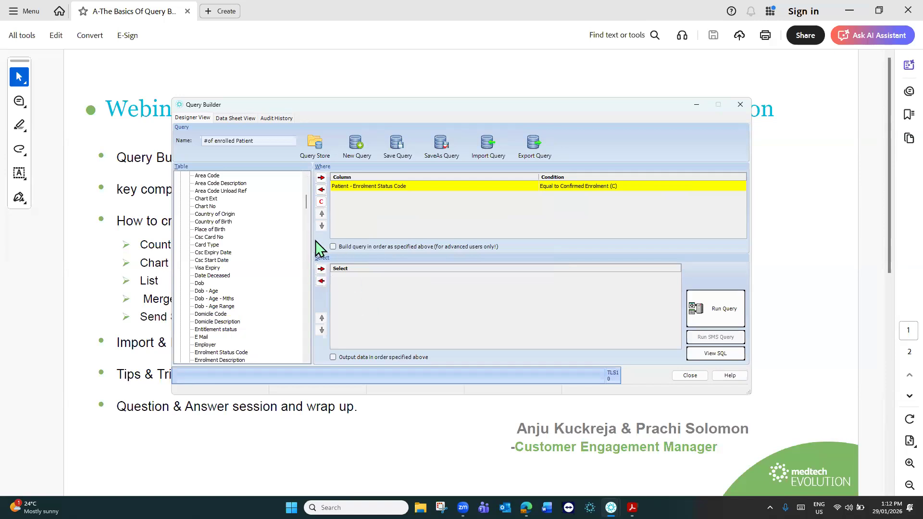
Add Count Occurrence from Count Function to the query's Select list, and run the query to check its output
{"action": "left_click_drag", "start_coordinate": [307, 204], "coordinate": [306, 360]}
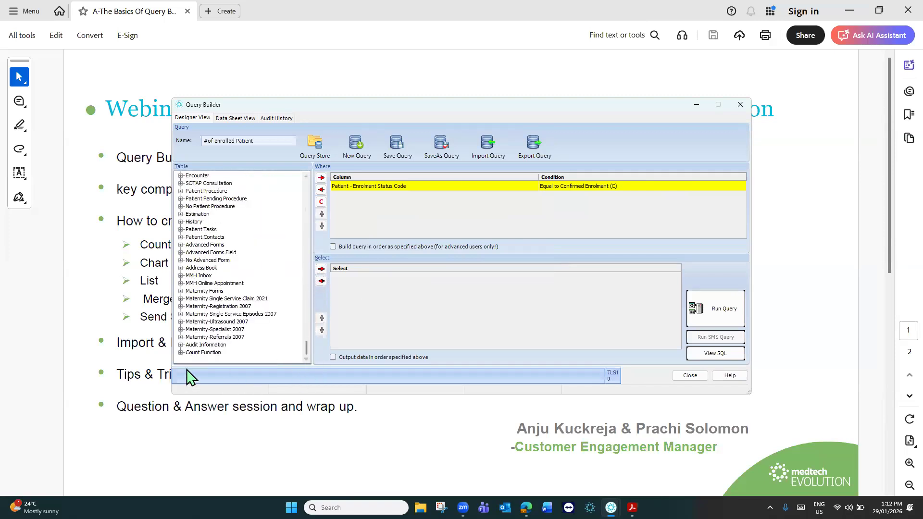
{"action": "left_click", "coordinate": [181, 353]}
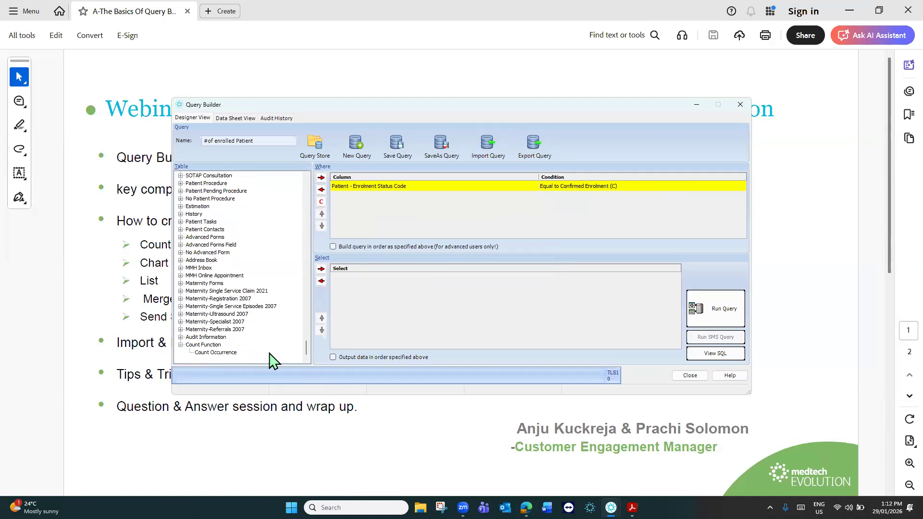
{"action": "left_click", "coordinate": [209, 356]}
{"action": "left_click", "coordinate": [321, 269]}
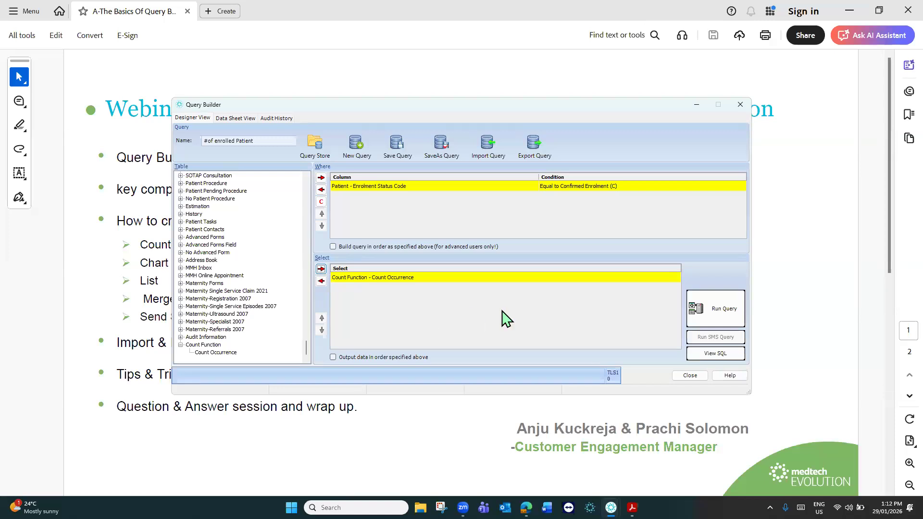
{"action": "left_click", "coordinate": [725, 313]}
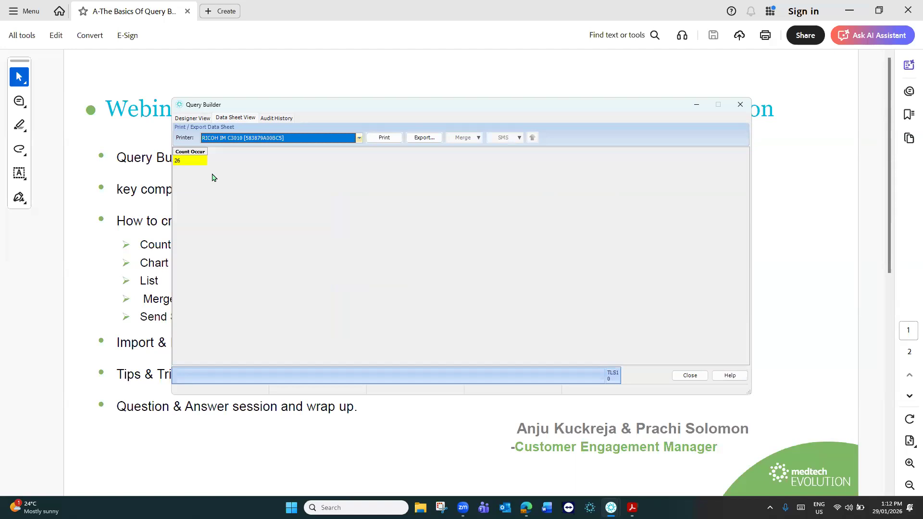
{"action": "left_click", "coordinate": [182, 118]}
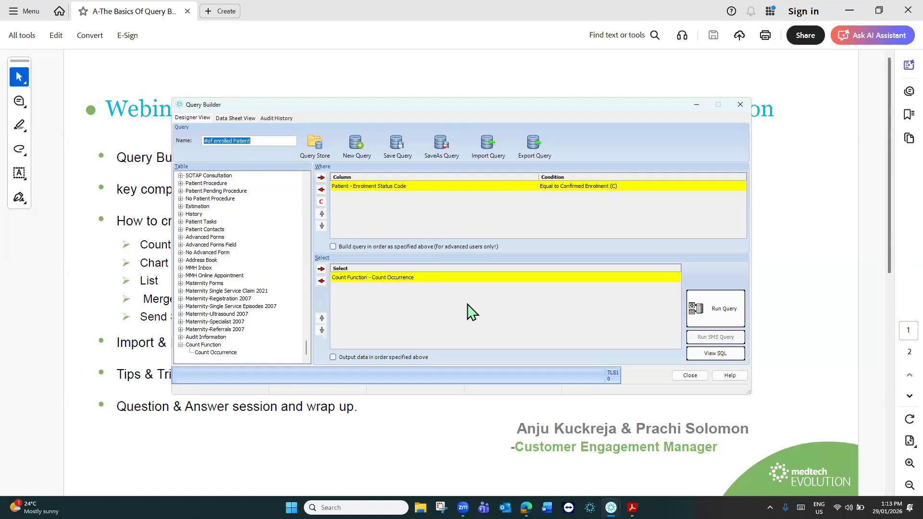
Begin saving the query and create a new root folder named TEST123 for it
{"action": "left_click", "coordinate": [402, 147]}
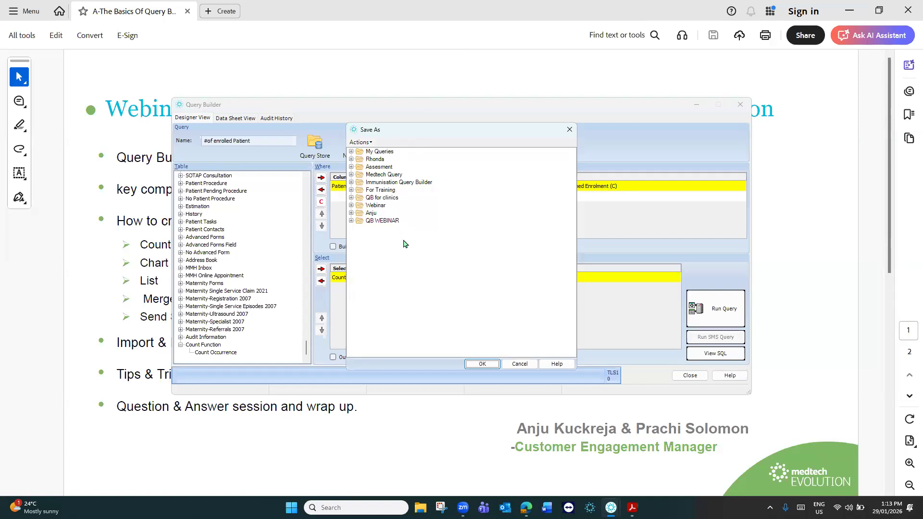
{"action": "left_click", "coordinate": [370, 143]}
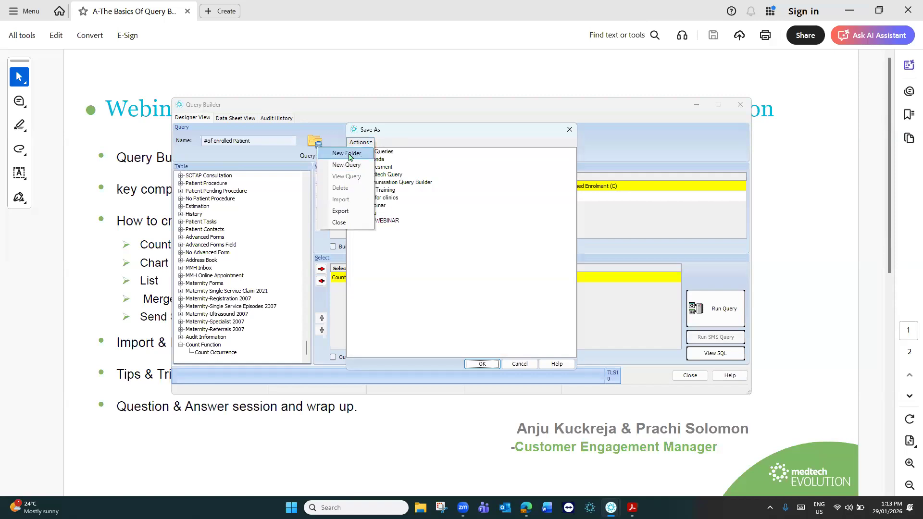
{"action": "left_click", "coordinate": [349, 154]}
{"action": "type", "text": "TEST"}
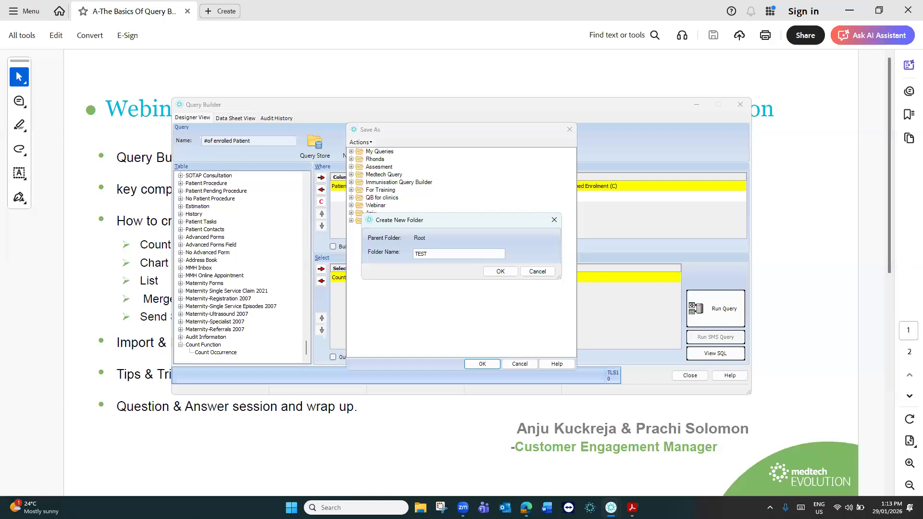
{"action": "type", "text": "!@#"}
{"action": "key", "text": "BackSpace"}
{"action": "key", "text": "BackSpace"}
{"action": "type", "text": "123"}
{"action": "left_click", "coordinate": [495, 272]}
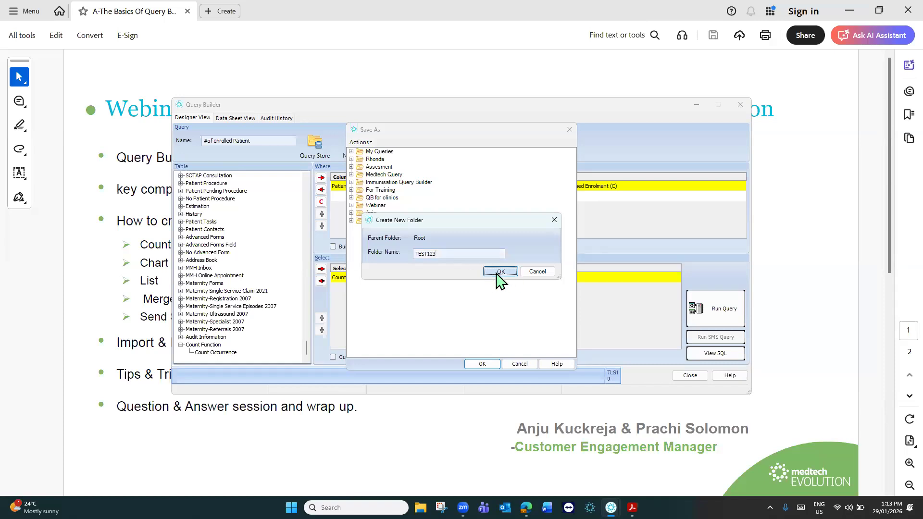
{"action": "key", "text": "Return"}
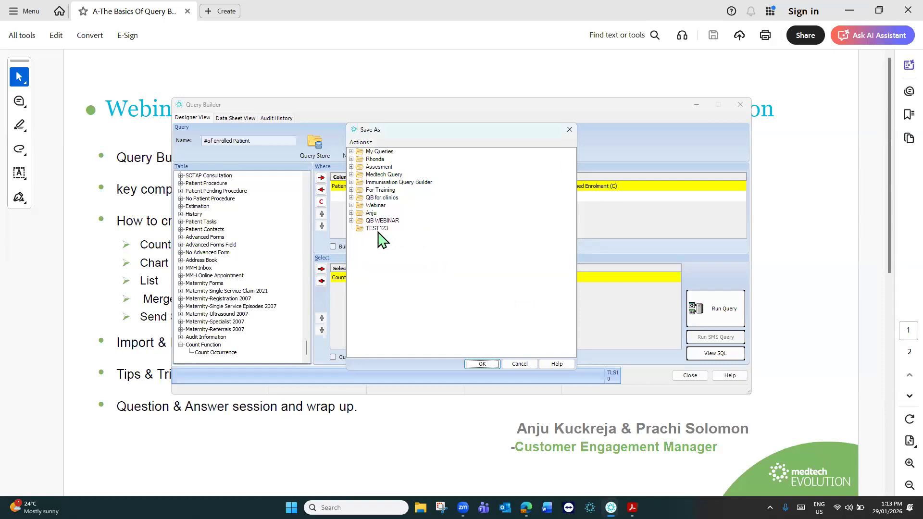
Save the "#of enrolled Patient" query in the TEST123 folder
{"action": "left_click", "coordinate": [377, 228]}
{"action": "left_click", "coordinate": [478, 365]}
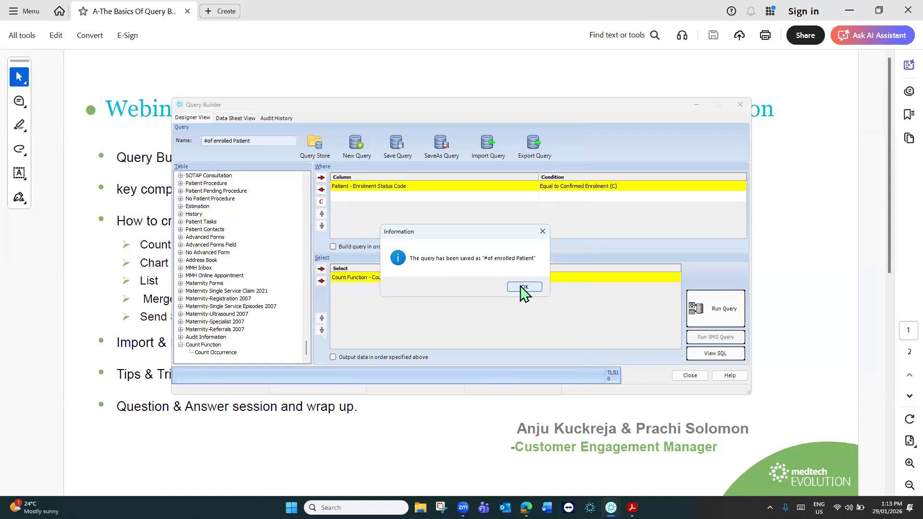
{"action": "left_click", "coordinate": [541, 287]}
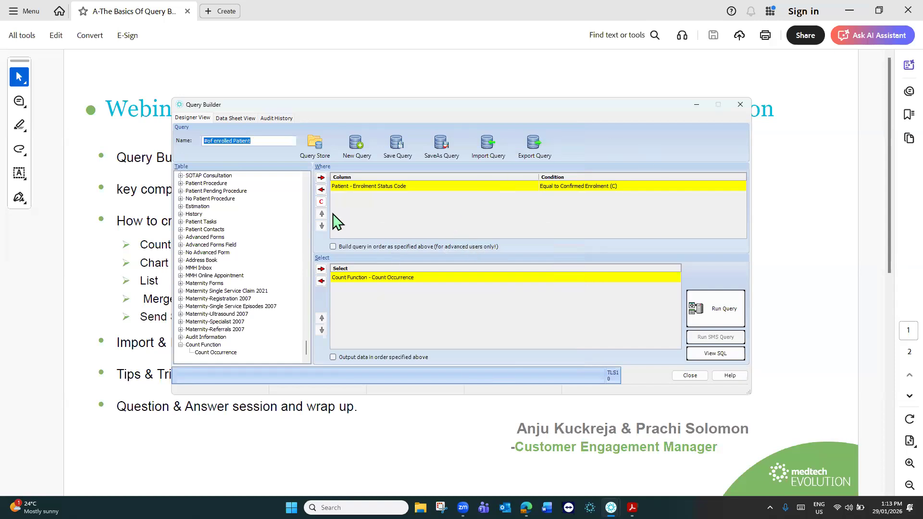
Open the saved "#of enrolled Patient" query from the TEST123 folder in the Query Store
{"action": "left_click", "coordinate": [315, 144]}
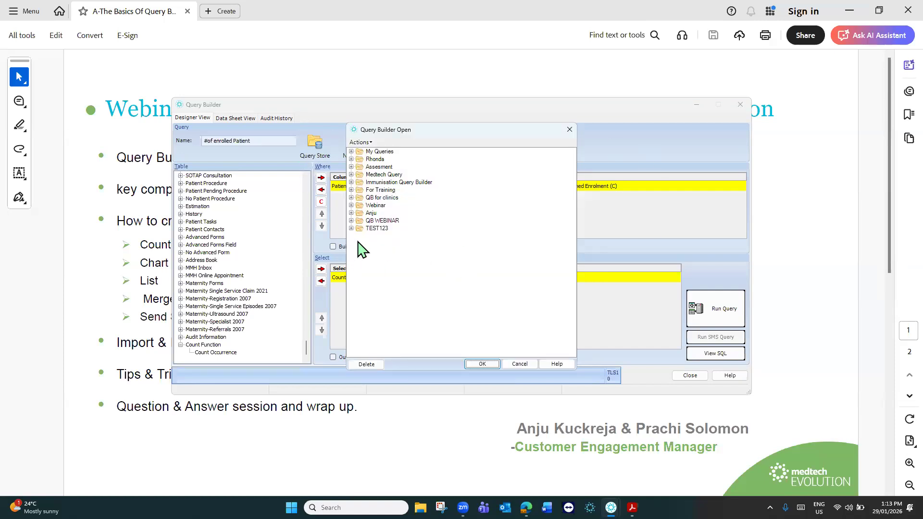
{"action": "left_click", "coordinate": [351, 228]}
{"action": "left_click", "coordinate": [402, 236]}
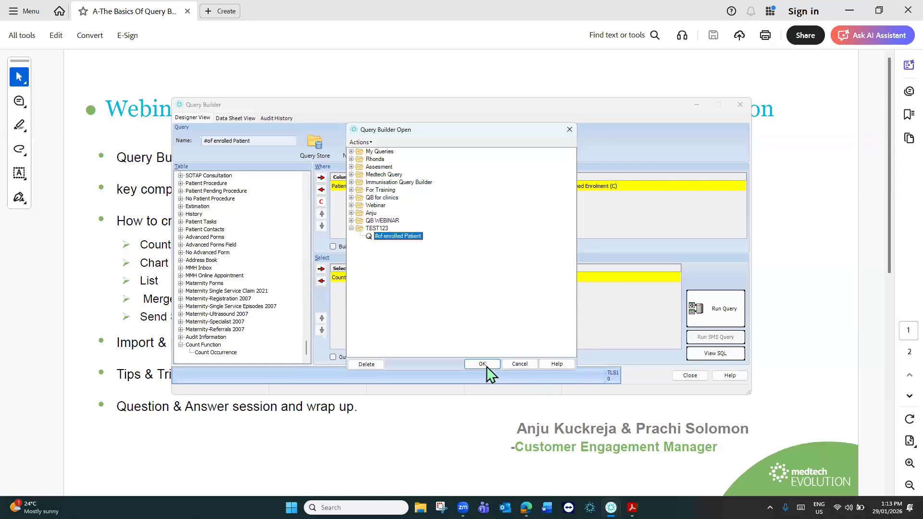
{"action": "left_click", "coordinate": [473, 364]}
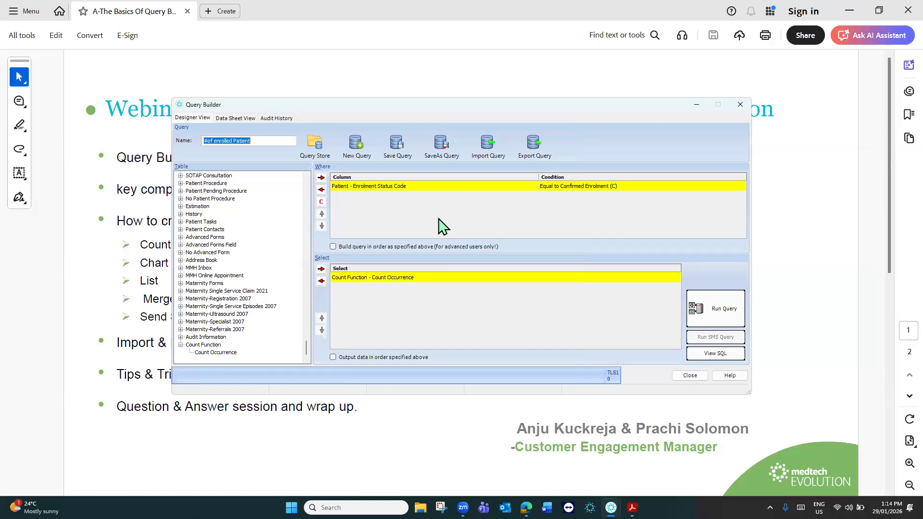
Start a new query named "#of Enr pat with Assigned sex and age r" with the Patient table's Enrolment Status Code as a Where column
{"action": "left_click", "coordinate": [357, 143]}
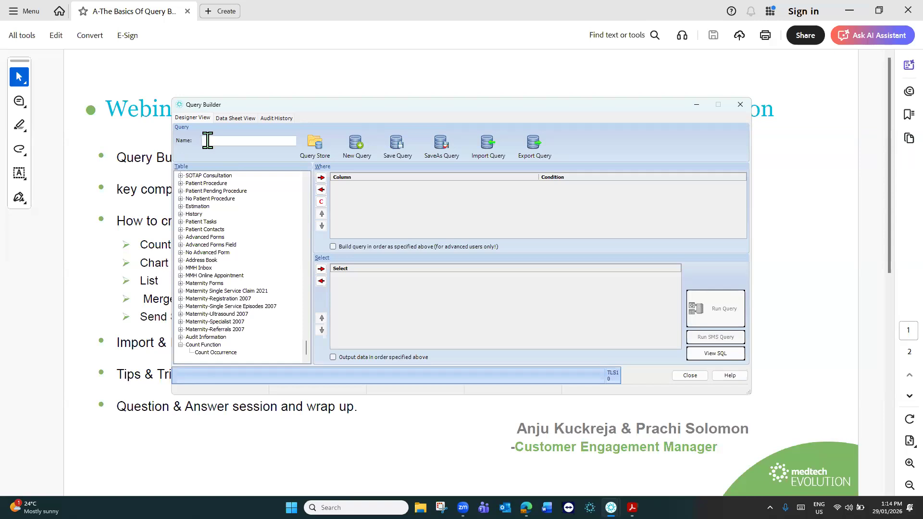
{"action": "type", "text": "#of Enr pat with Assigned sex and age r"}
{"action": "left_click_drag", "start_coordinate": [306, 352], "coordinate": [303, 178]}
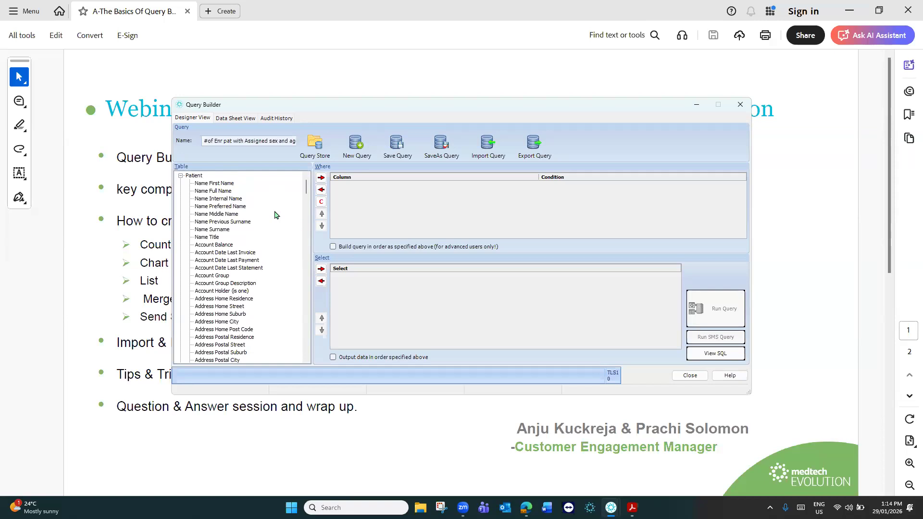
{"action": "scroll", "coordinate": [277, 216], "scroll_direction": "down", "scroll_amount": 9}
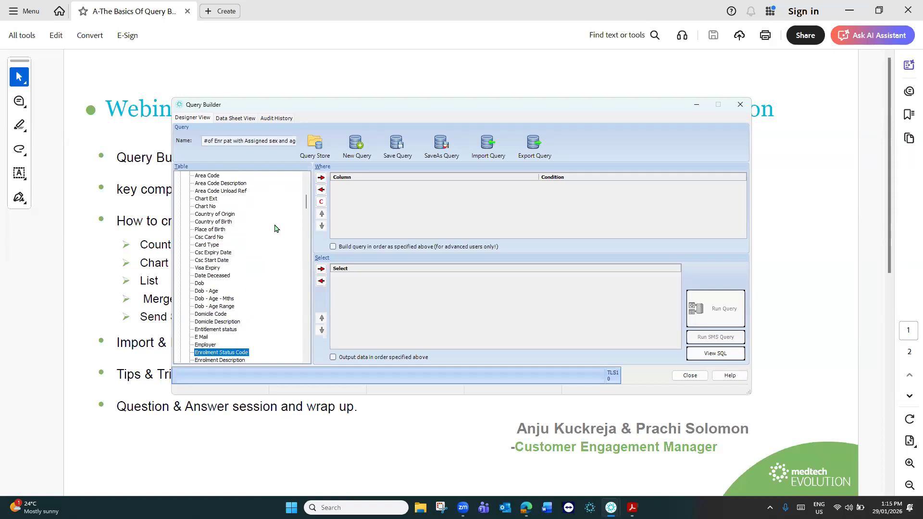
{"action": "left_click", "coordinate": [321, 177]}
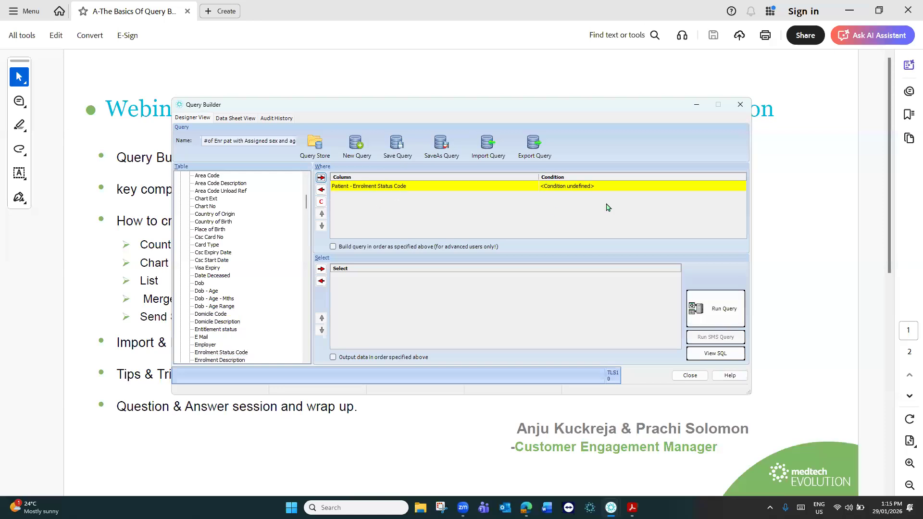
Define the new query's Enrolment Status Code condition as Equal to Confirmed Enrolment (C)
{"action": "double_click", "coordinate": [560, 188]}
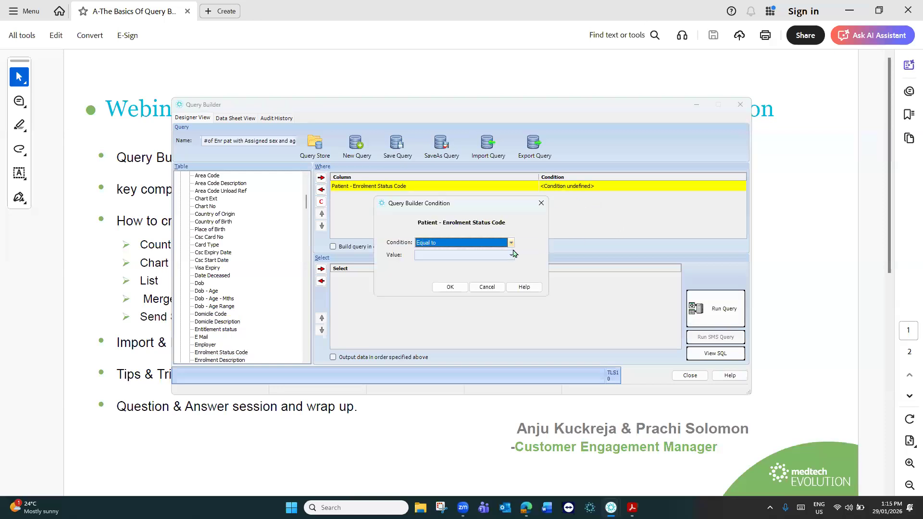
{"action": "left_click", "coordinate": [511, 256]}
{"action": "left_click", "coordinate": [462, 266]}
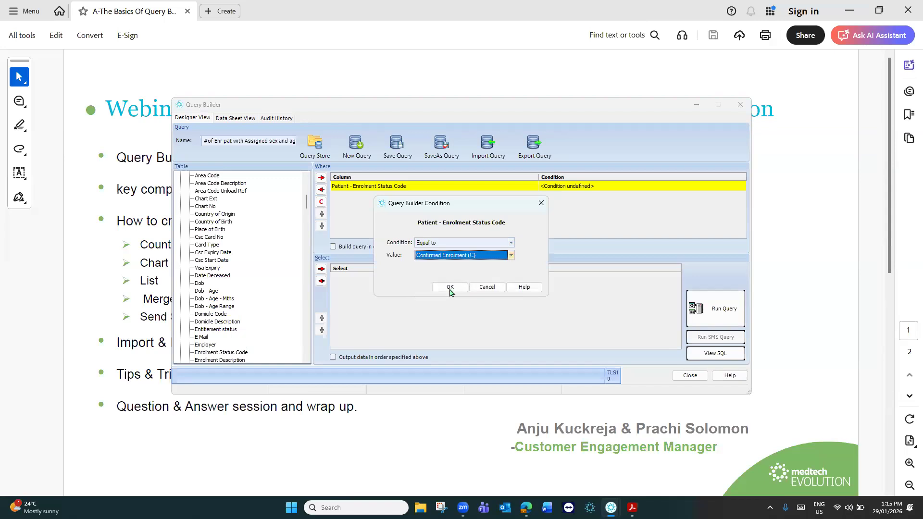
{"action": "left_click", "coordinate": [452, 287]}
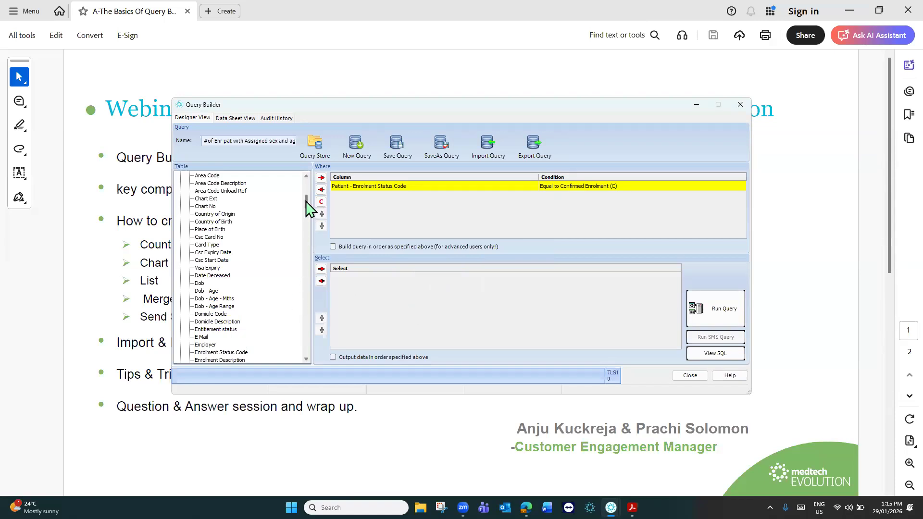
Find Assigned Sex in the Patient table and add it to the query's Select list
{"action": "left_click_drag", "start_coordinate": [307, 202], "coordinate": [306, 182]}
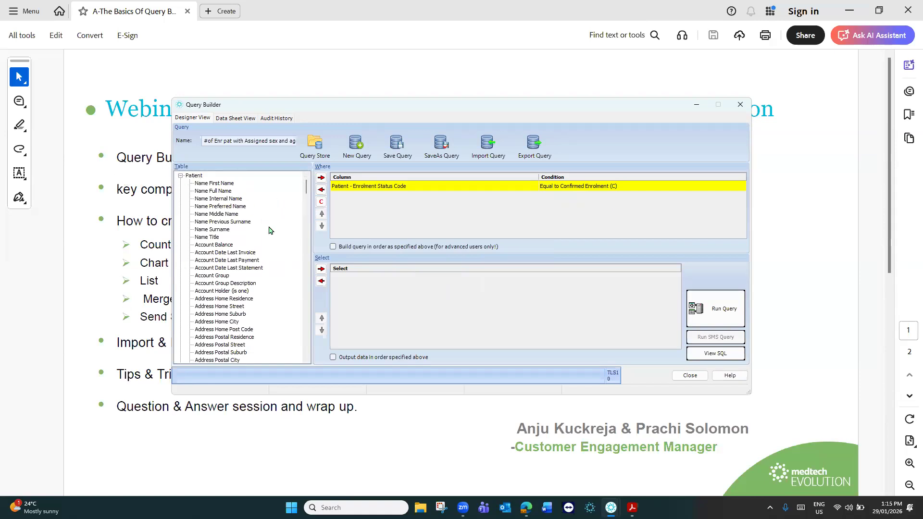
{"action": "key", "text": "a"}
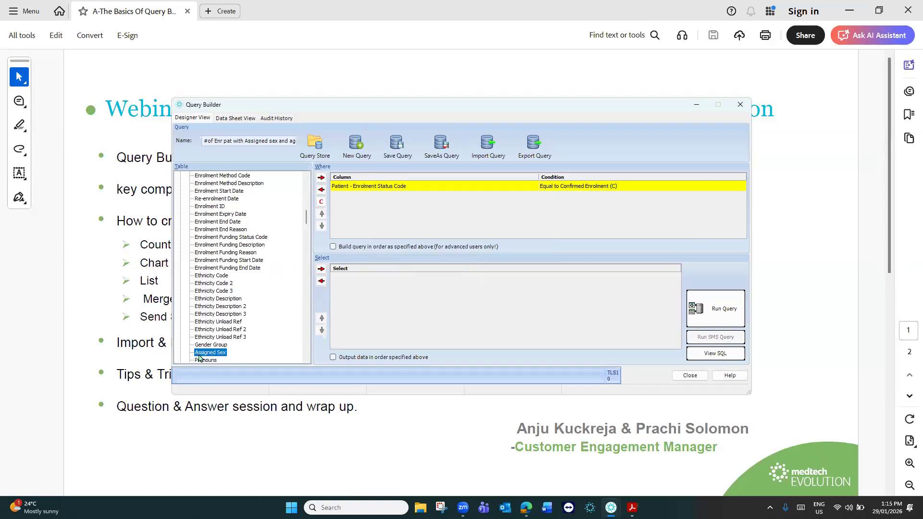
{"action": "left_click", "coordinate": [321, 268]}
{"action": "left_click", "coordinate": [272, 216]}
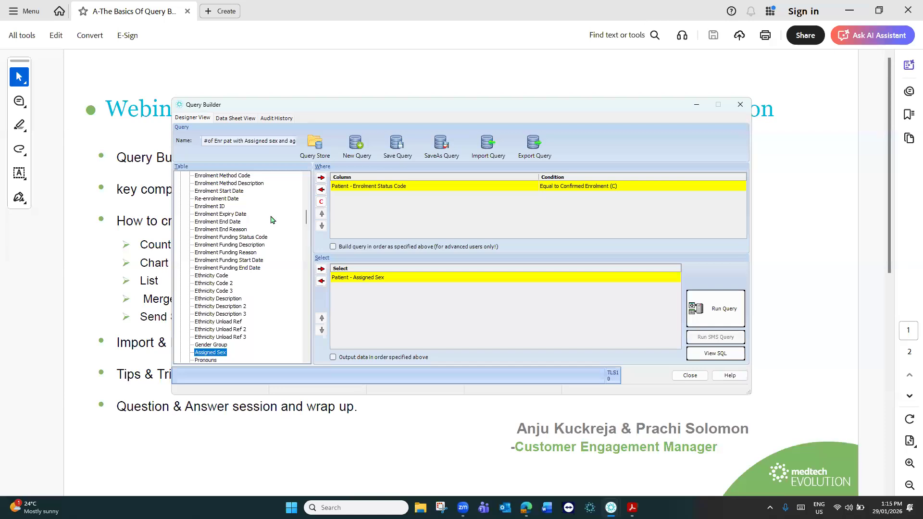
Add the Patient table's Dob - Age Range and the Count Function's Count Occurrence to the query's Select list
{"action": "type", "text": "dob"}
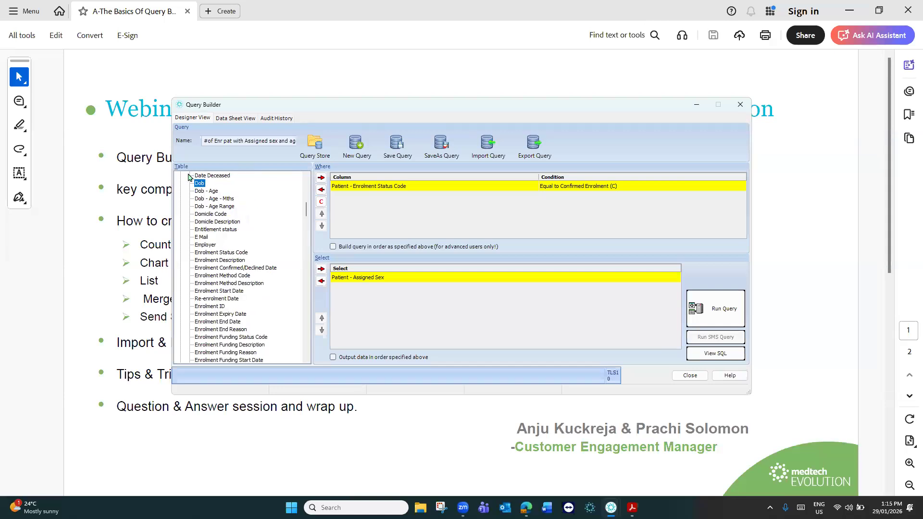
{"action": "left_click", "coordinate": [210, 208]}
{"action": "left_click", "coordinate": [322, 268]}
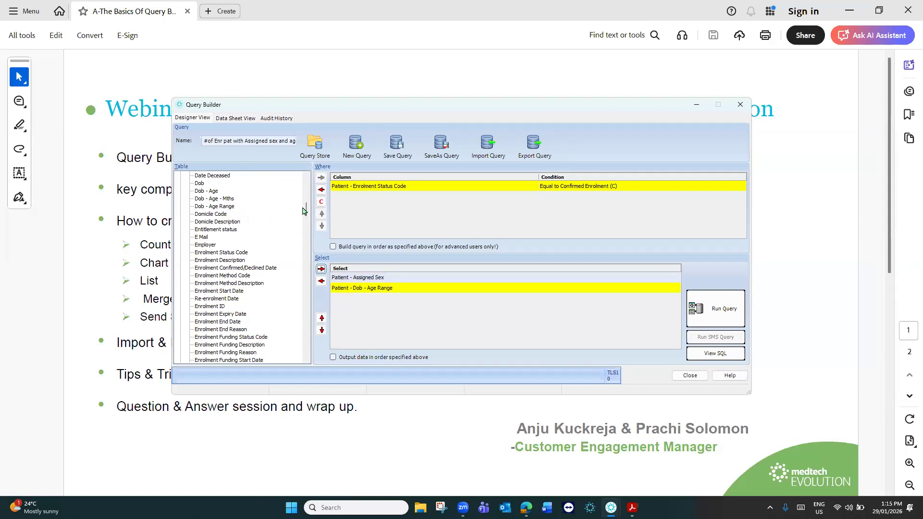
{"action": "left_click_drag", "start_coordinate": [306, 212], "coordinate": [307, 363]}
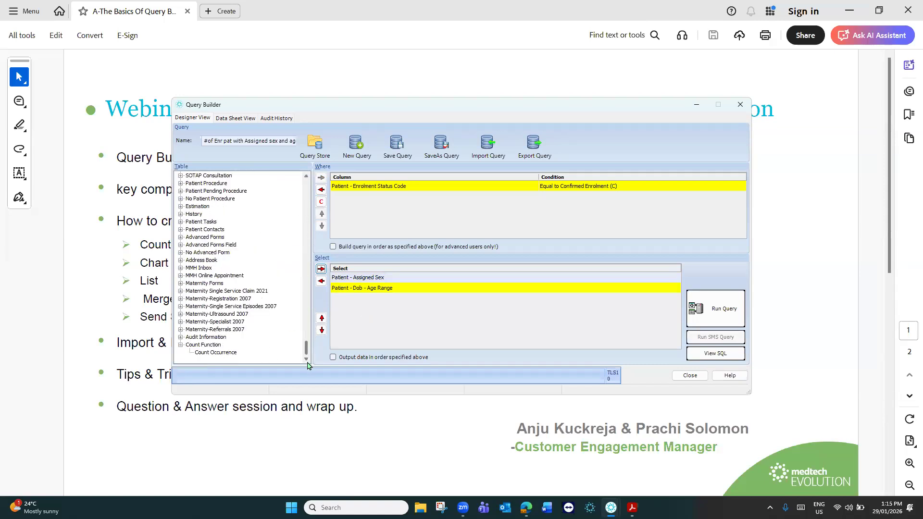
{"action": "left_click", "coordinate": [211, 352]}
{"action": "left_click", "coordinate": [321, 268]}
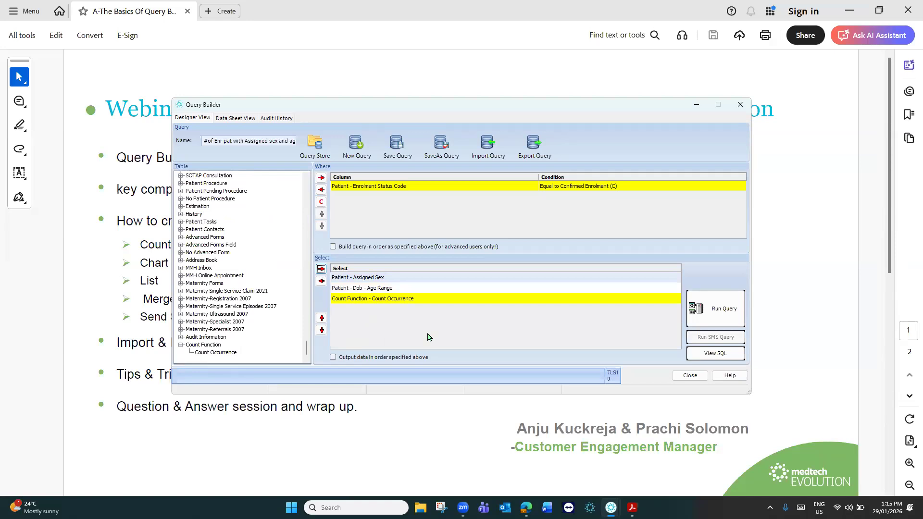
Run the query and examine the counts by assigned sex and age range in the data sheet and spread sheet views
{"action": "left_click", "coordinate": [716, 310]}
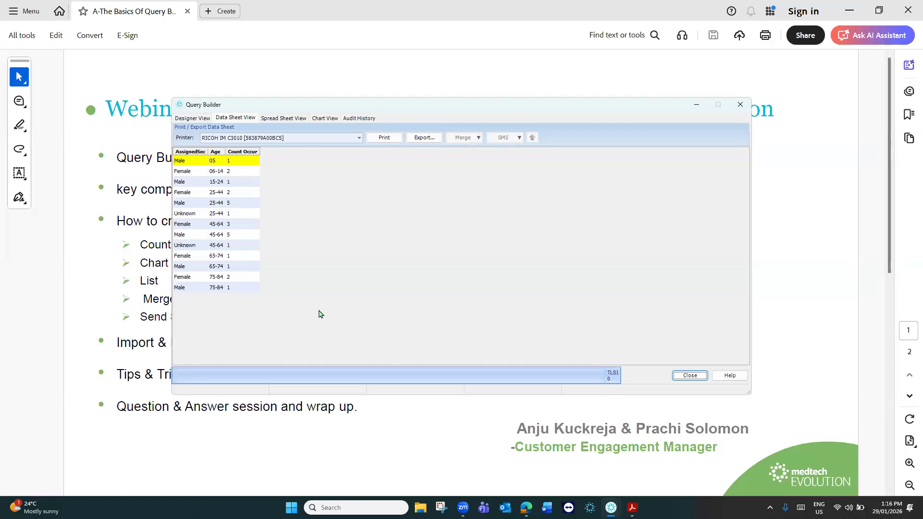
{"action": "left_click", "coordinate": [195, 117]}
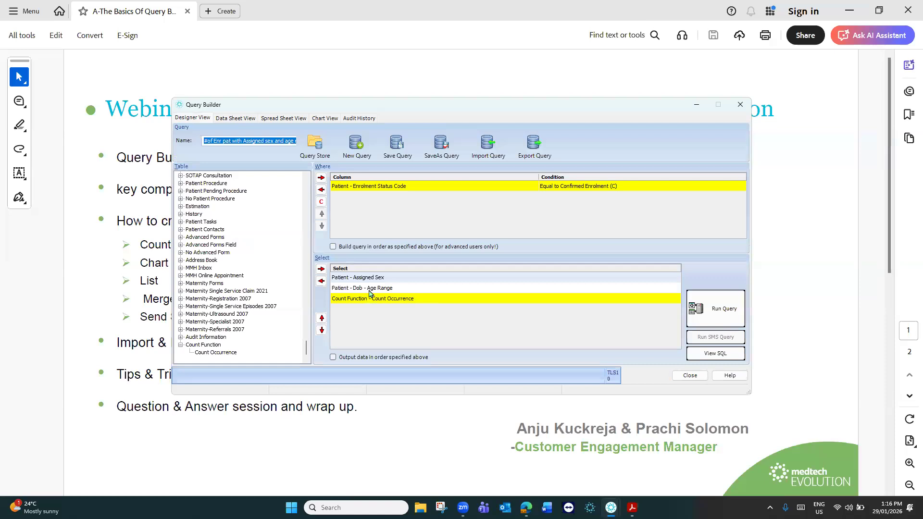
{"action": "left_click", "coordinate": [239, 118]}
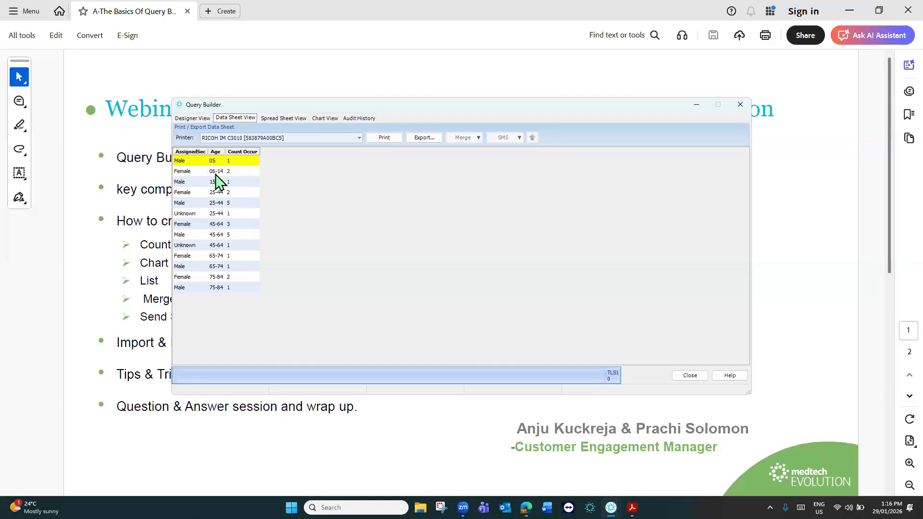
{"action": "left_click", "coordinate": [275, 119]}
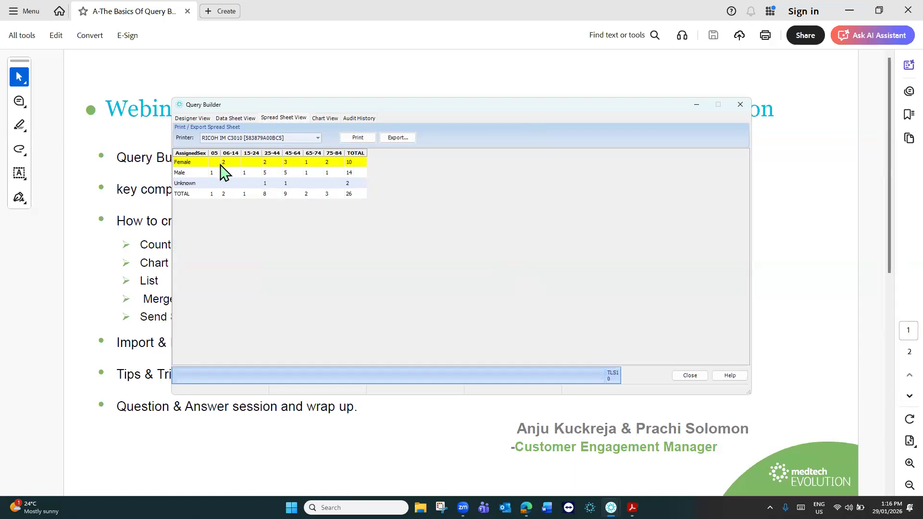
{"action": "left_click", "coordinate": [353, 174]}
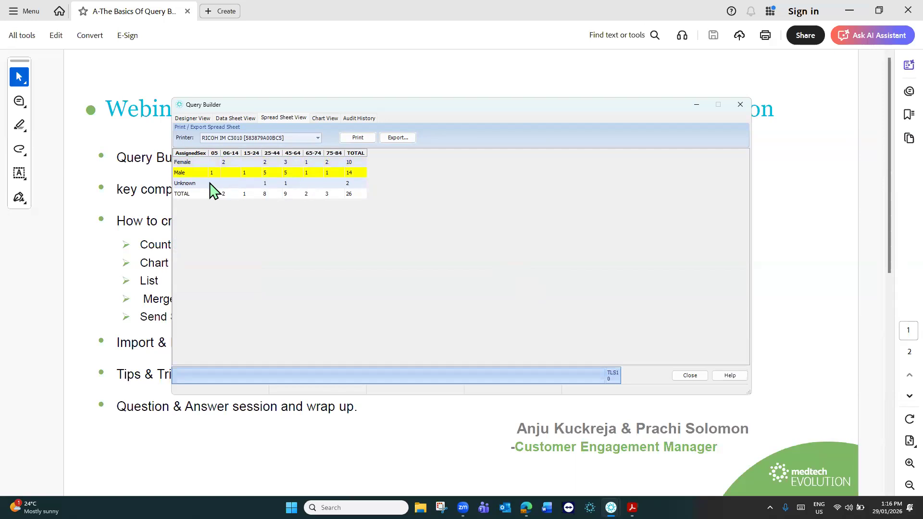
{"action": "left_click", "coordinate": [353, 184]}
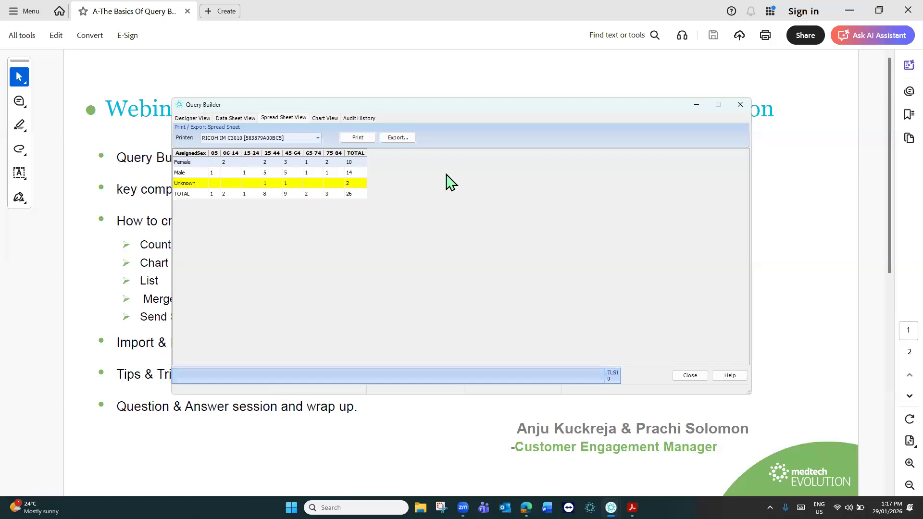
Examine the query results as a bar chart and as a pie chart, including the pie with X and Y swapped
{"action": "left_click", "coordinate": [323, 118]}
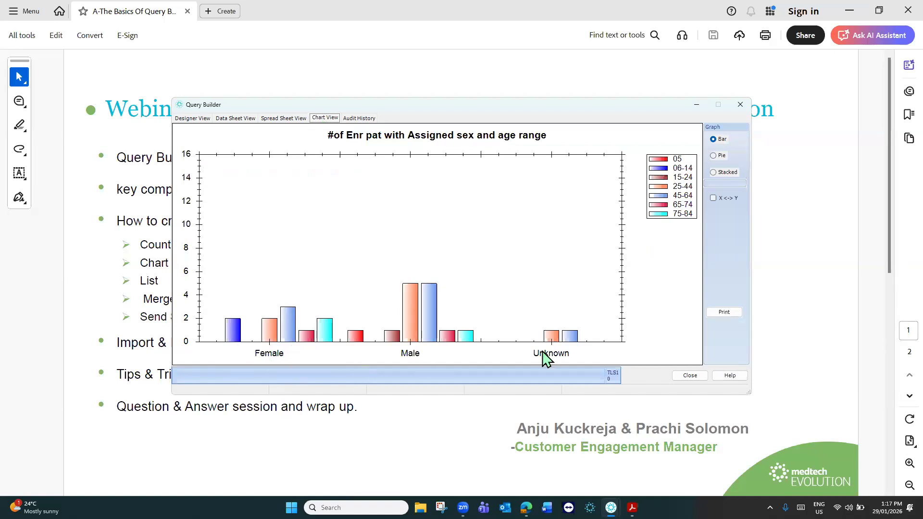
{"action": "left_click", "coordinate": [714, 156]}
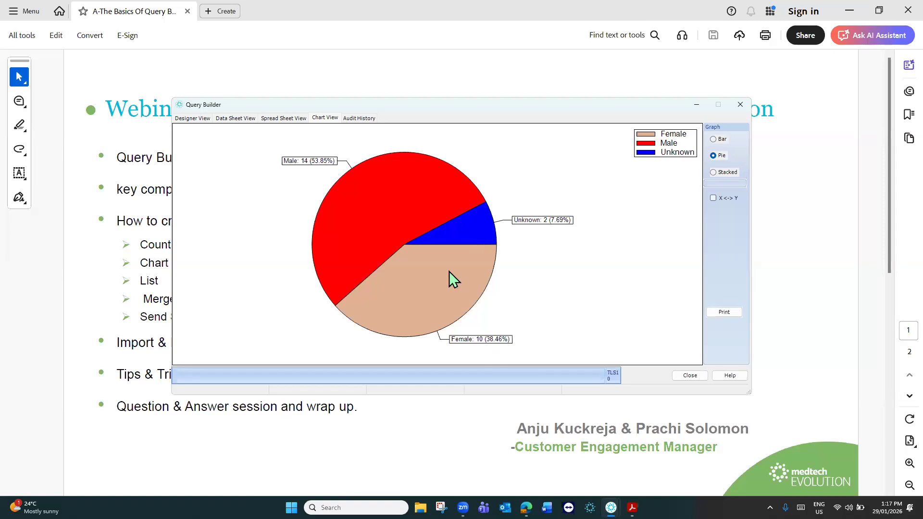
{"action": "left_click", "coordinate": [714, 198]}
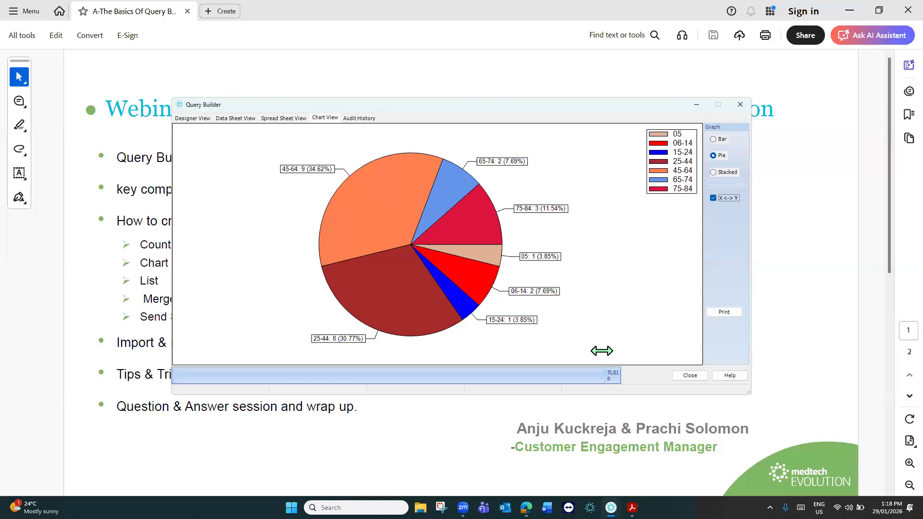
Return to the query design and save the assigned sex and age range query in the TEST123 folder
{"action": "left_click", "coordinate": [187, 118]}
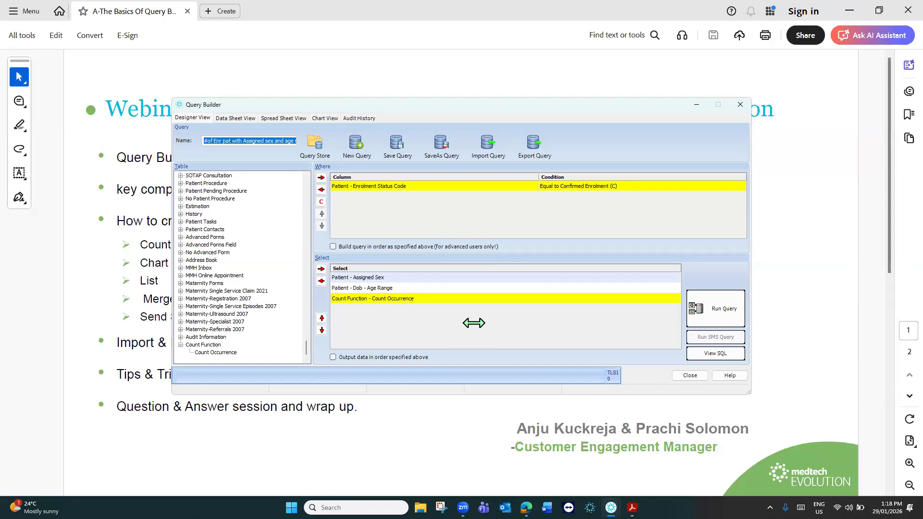
{"action": "left_click", "coordinate": [398, 145]}
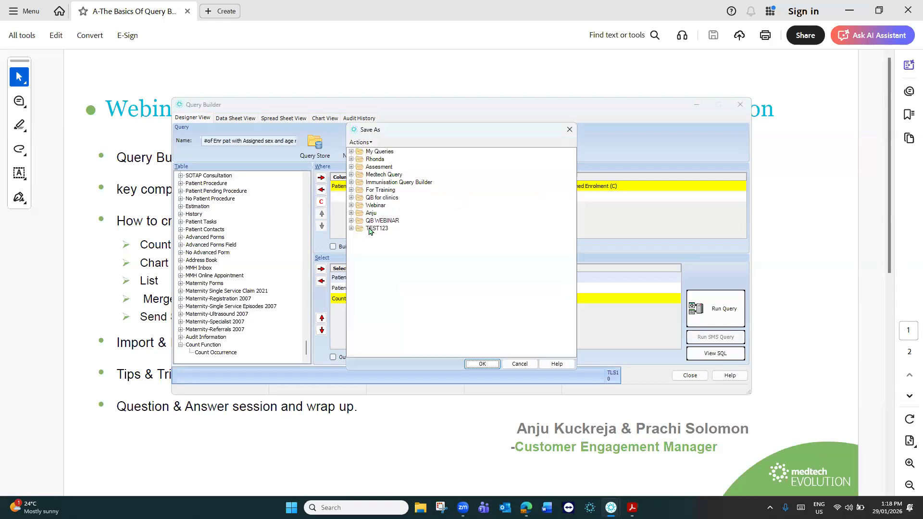
{"action": "left_click", "coordinate": [483, 364]}
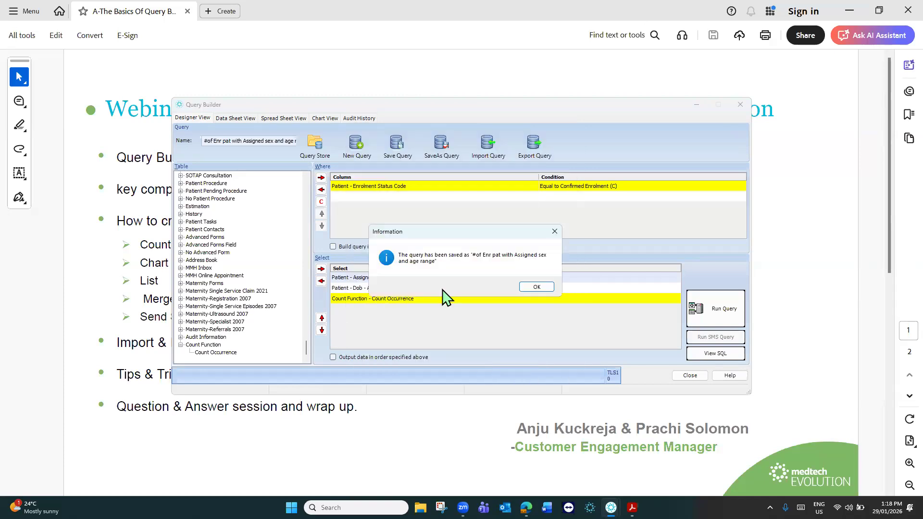
{"action": "left_click", "coordinate": [543, 290]}
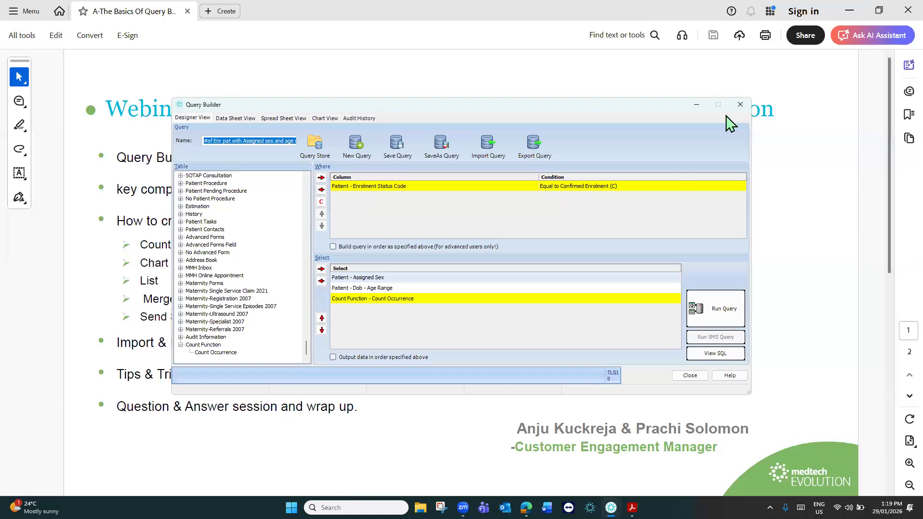
Start a new query named "List of Enrolled patient" with the Patient table's Enrolment Status Code as a Where column
{"action": "left_click", "coordinate": [355, 144]}
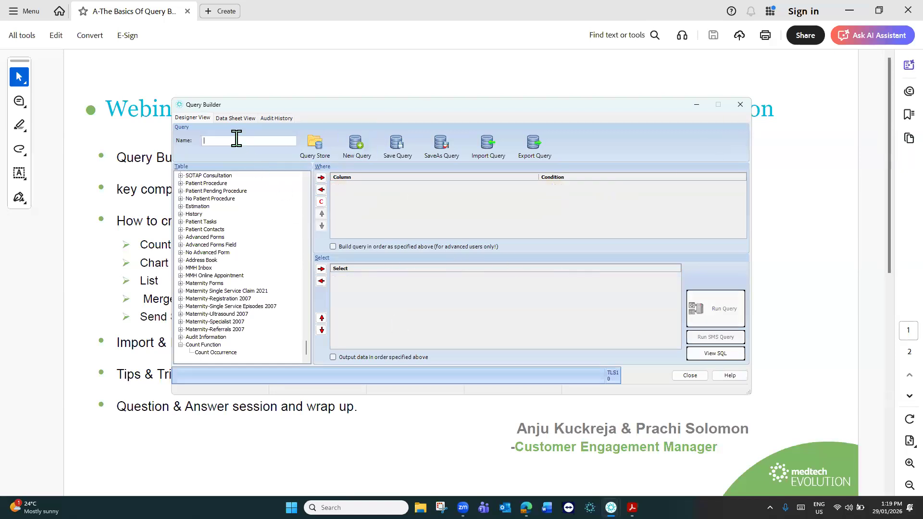
{"action": "type", "text": "List of Enrolled patient"}
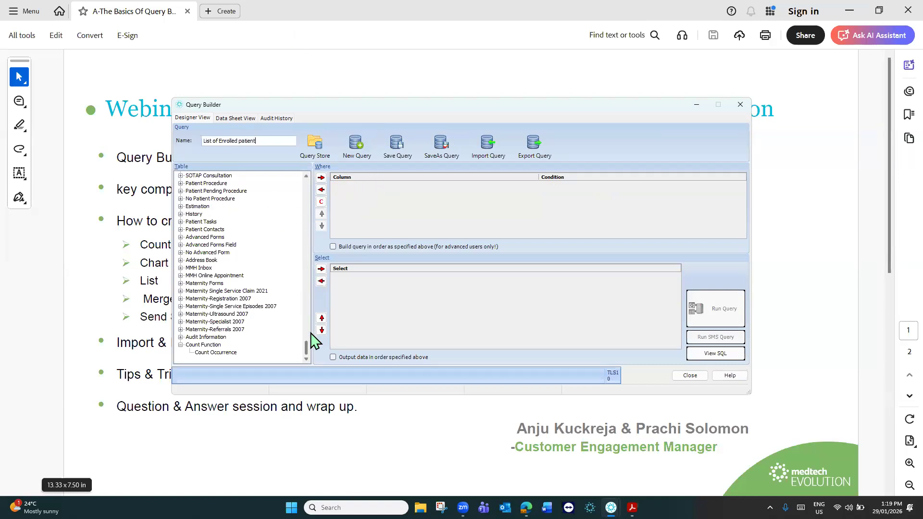
{"action": "left_click_drag", "start_coordinate": [308, 350], "coordinate": [309, 175]}
{"action": "scroll", "coordinate": [270, 219], "scroll_direction": "down", "scroll_amount": 9}
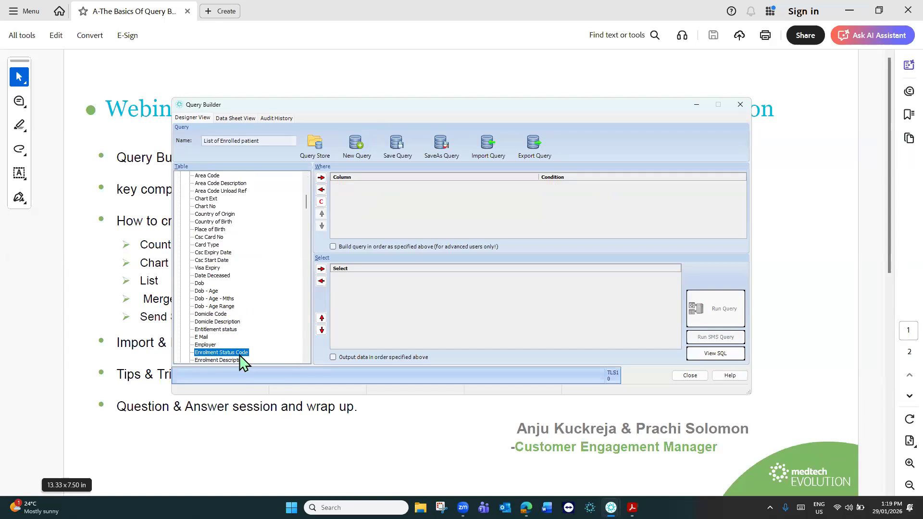
{"action": "left_click", "coordinate": [321, 178]}
Define the Enrolment Status Code condition of the patient list query as Equal to Confirmed Enrolment (C)
{"action": "double_click", "coordinate": [568, 191]}
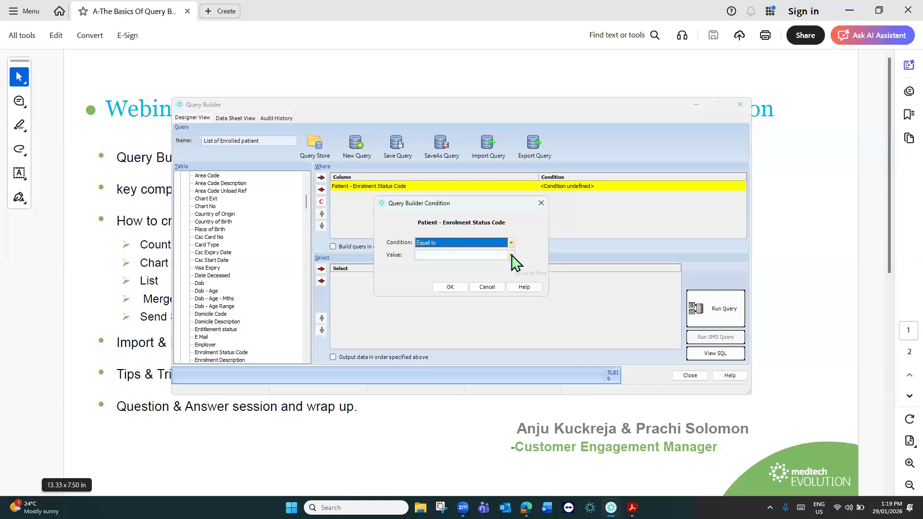
{"action": "left_click", "coordinate": [511, 255]}
{"action": "left_click", "coordinate": [461, 266]}
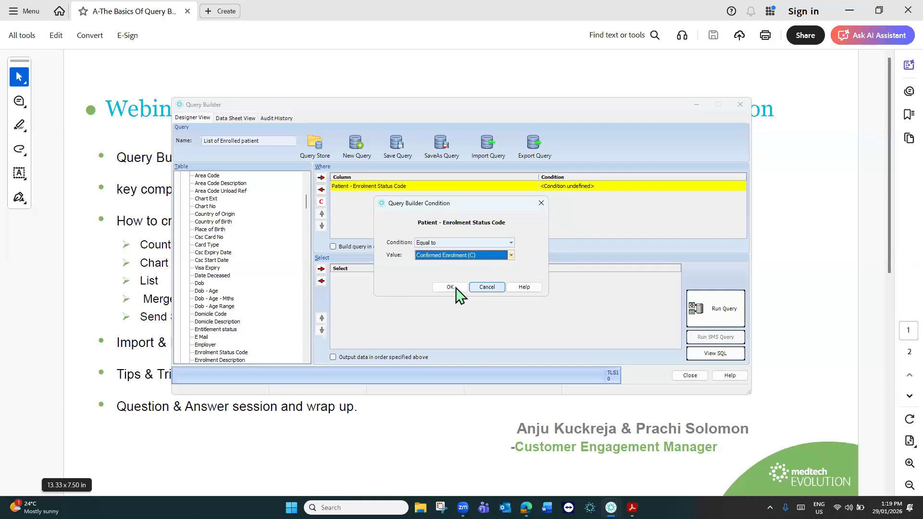
{"action": "left_click", "coordinate": [457, 289]}
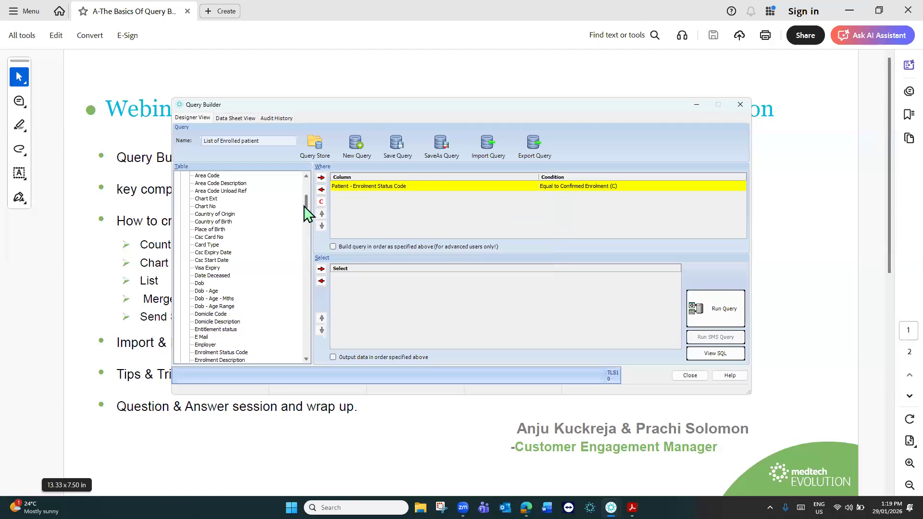
Add Name Surname and Name First Name from the Patient table to the query's Select list
{"action": "left_click", "coordinate": [305, 185]}
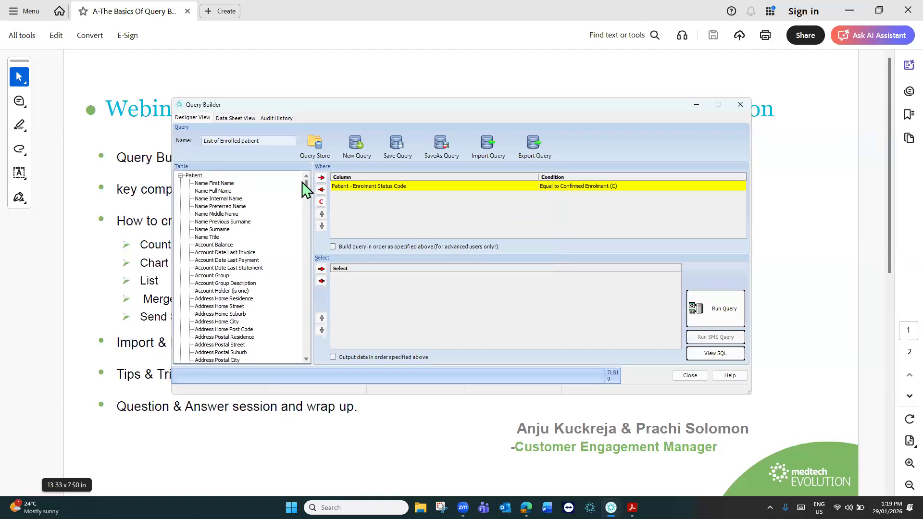
{"action": "left_click", "coordinate": [219, 230]}
{"action": "left_click", "coordinate": [321, 269]}
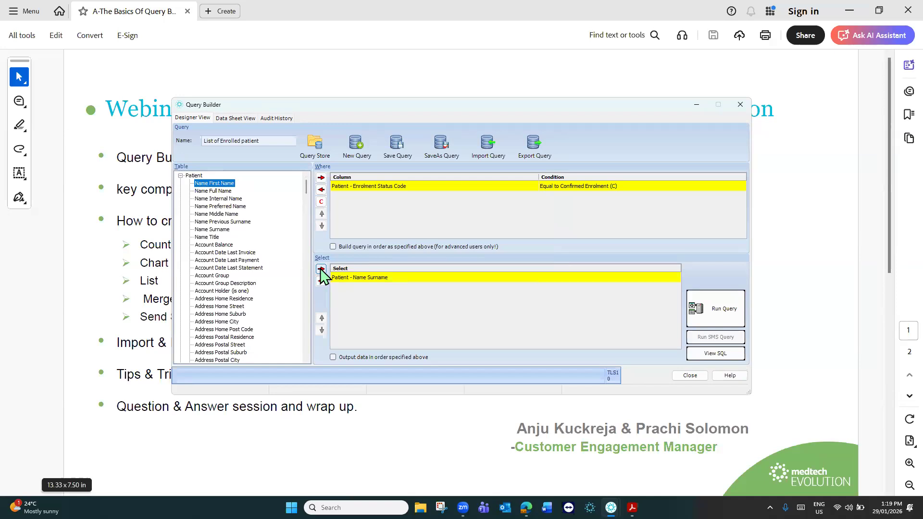
{"action": "left_click", "coordinate": [321, 269]}
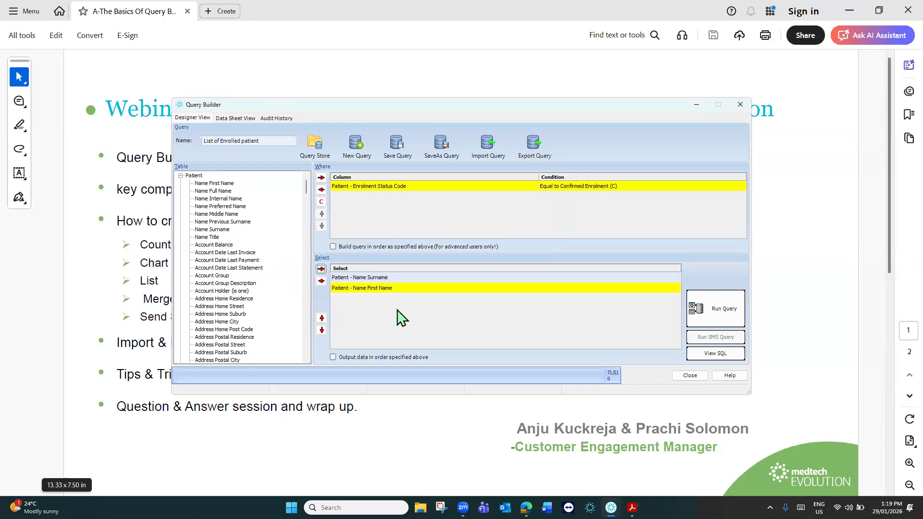
Find Nhi No and Dob in the Patient table and add both to the query's Select list
{"action": "left_click", "coordinate": [268, 240]}
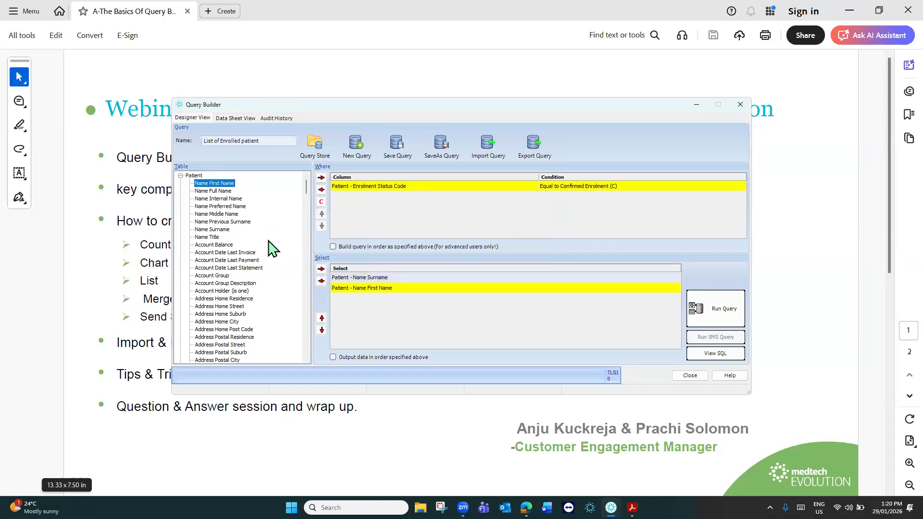
{"action": "key", "text": "Down"}
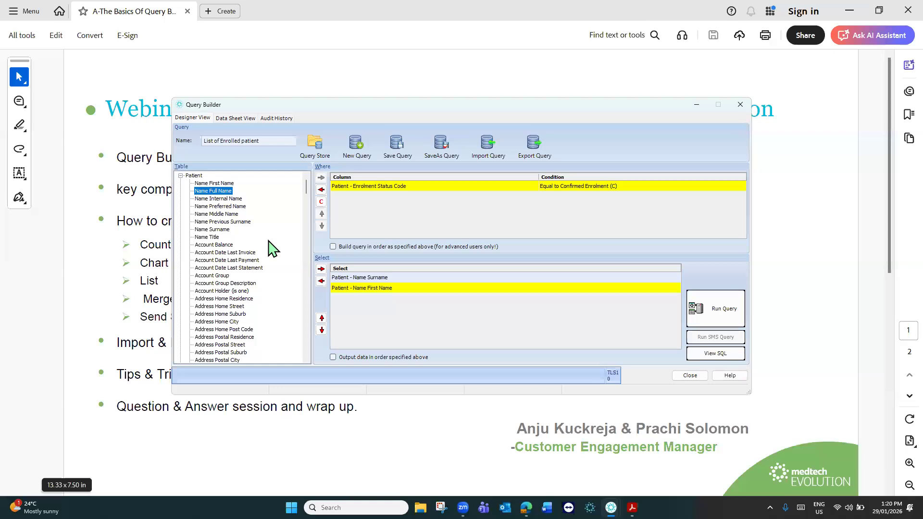
{"action": "scroll", "coordinate": [268, 249], "scroll_direction": "down", "scroll_amount": 20}
{"action": "left_click", "coordinate": [202, 353]}
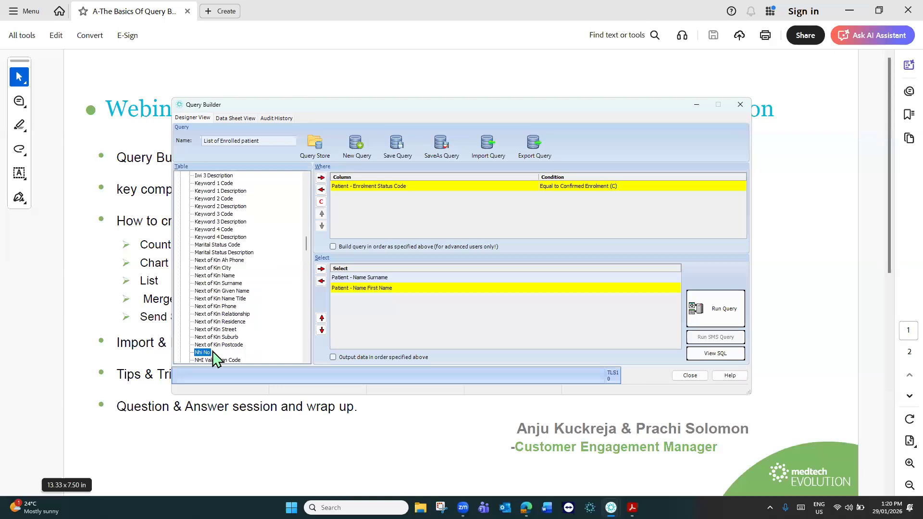
{"action": "left_click", "coordinate": [321, 269]}
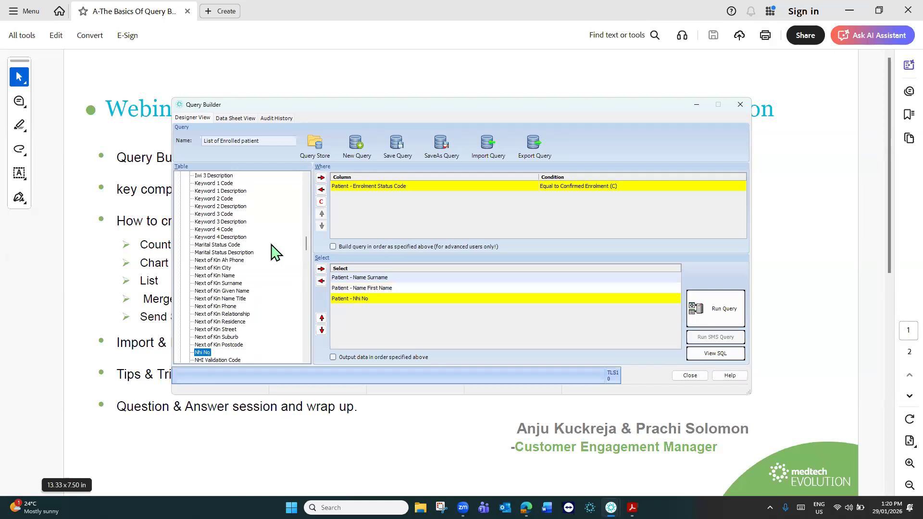
{"action": "scroll", "coordinate": [214, 190], "scroll_direction": "up", "scroll_amount": 10}
{"action": "left_click", "coordinate": [210, 183]}
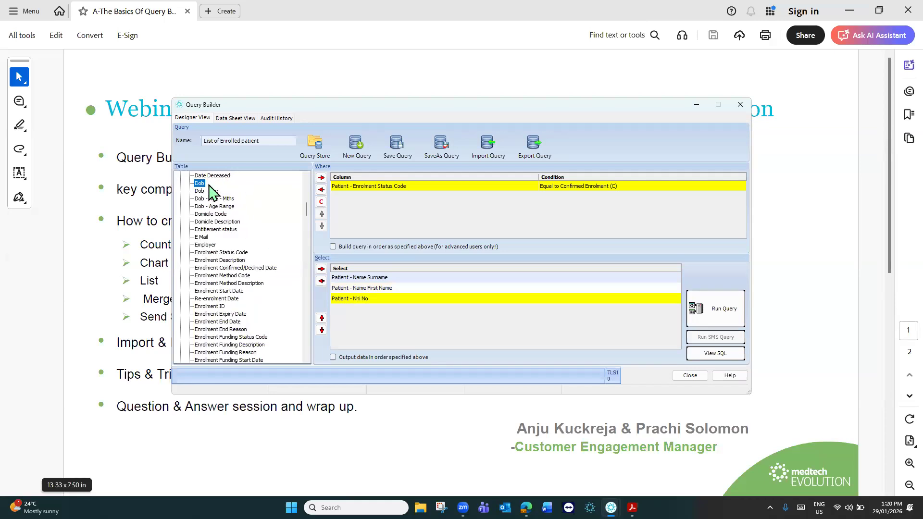
{"action": "left_click", "coordinate": [321, 269]}
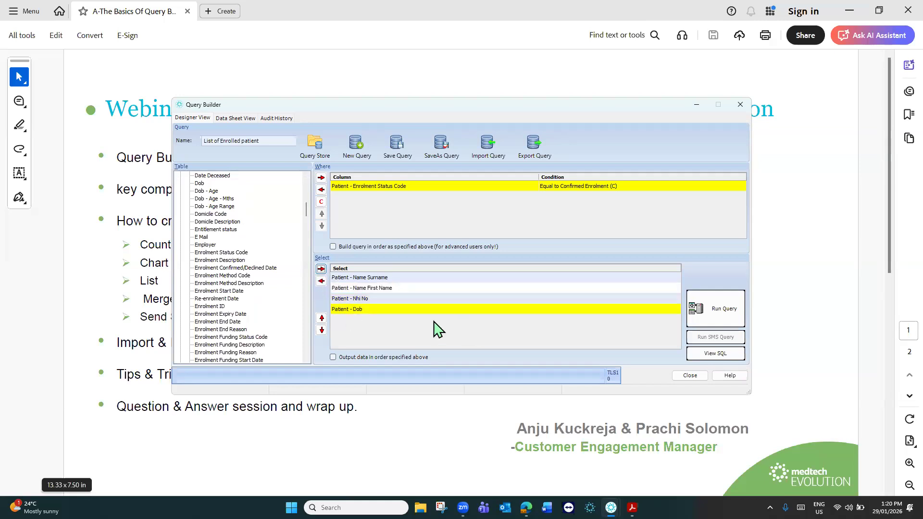
Move Dob above Nhi No in the Select list, and move Nhi No back above Dob
{"action": "left_click", "coordinate": [322, 317]}
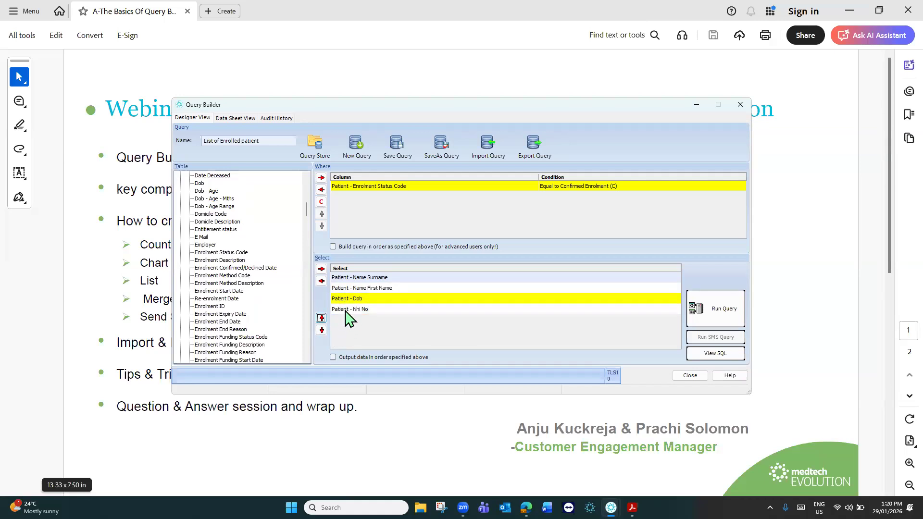
{"action": "left_click", "coordinate": [342, 310]}
{"action": "left_click", "coordinate": [322, 318]}
Run the enrolled patient list query, examine its data sheet, and return to the query design
{"action": "left_click", "coordinate": [722, 311]}
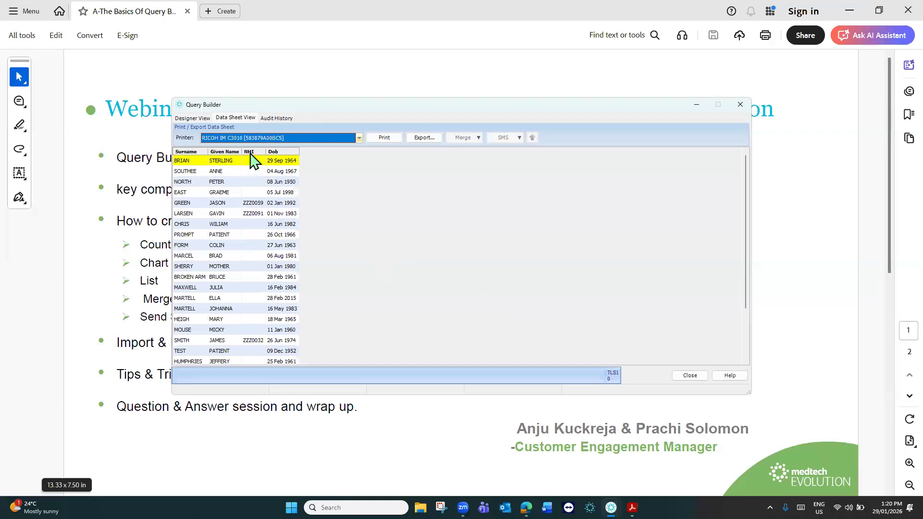
{"action": "left_click", "coordinate": [181, 120]}
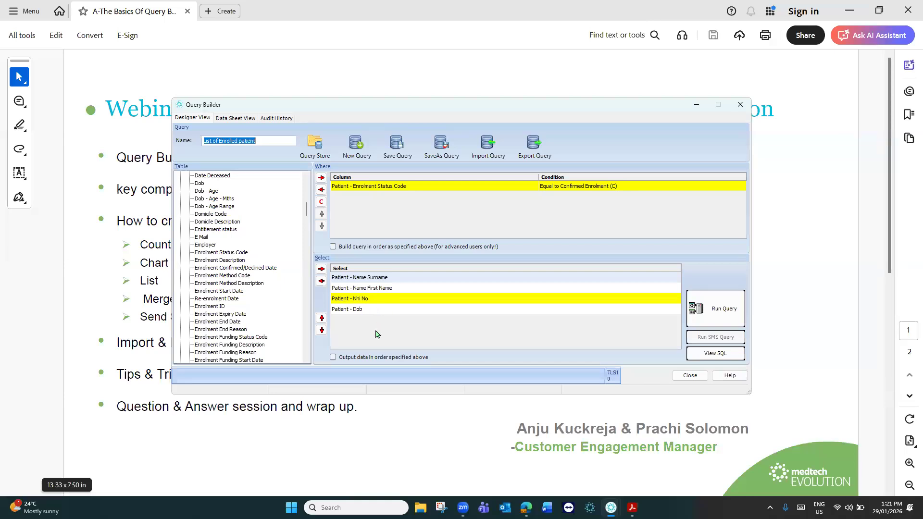
Set the enrolled patient list query to output data in the order specified in the Select list, and run it
{"action": "left_click", "coordinate": [333, 357]}
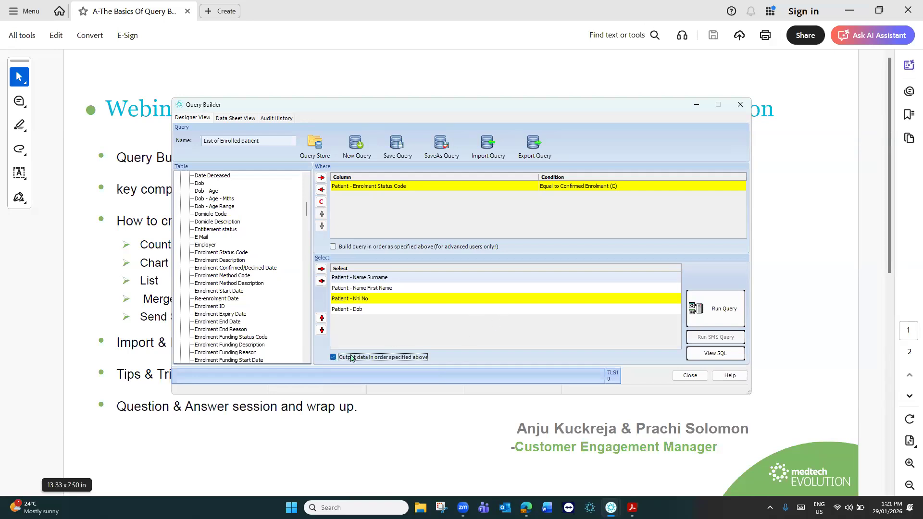
{"action": "left_click", "coordinate": [724, 312]}
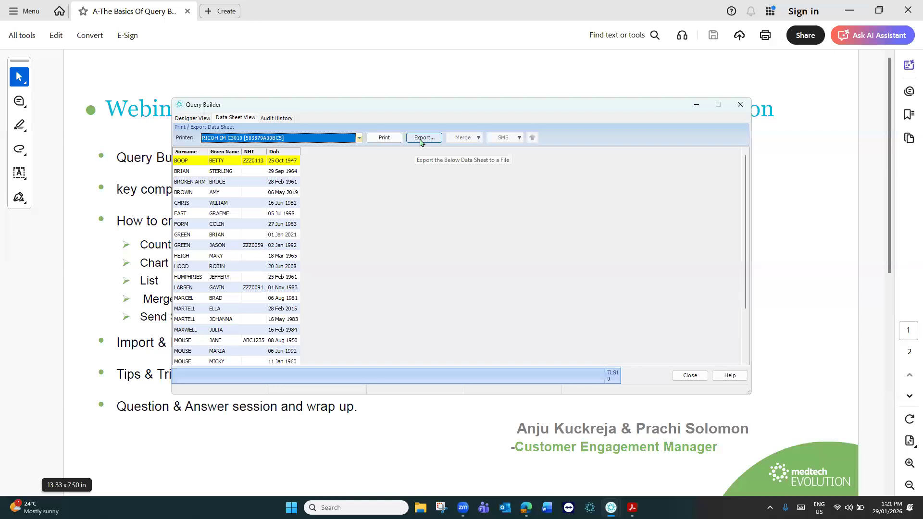
Examine the export options for the data sheet, dismiss them without exporting, and return to the query design
{"action": "left_click", "coordinate": [421, 138]}
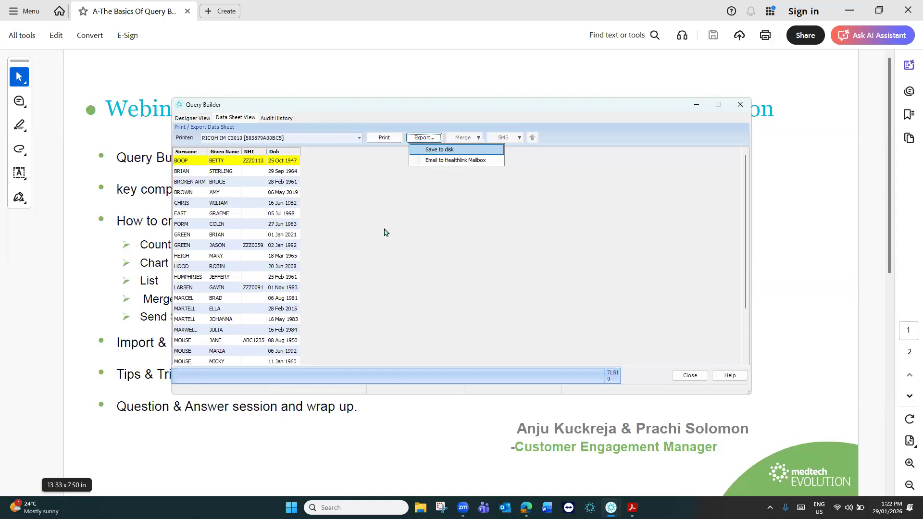
{"action": "left_click", "coordinate": [604, 158]}
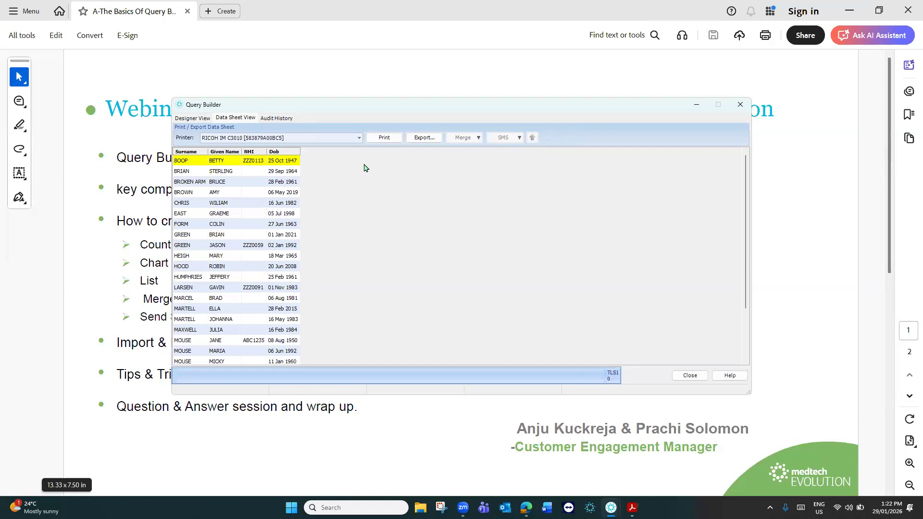
{"action": "left_click", "coordinate": [188, 120]}
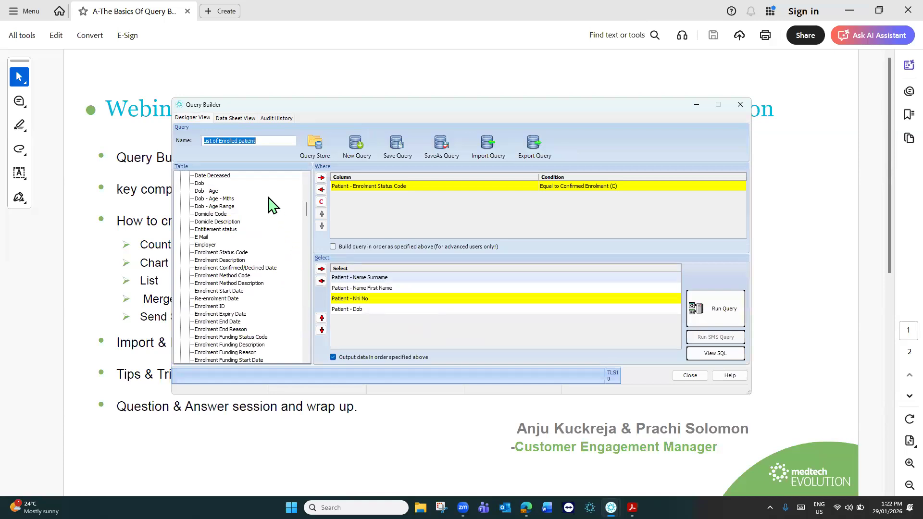
Find ID for Merge in the Patient table, add it to the query's Select list, and run the query
{"action": "left_click", "coordinate": [306, 183]}
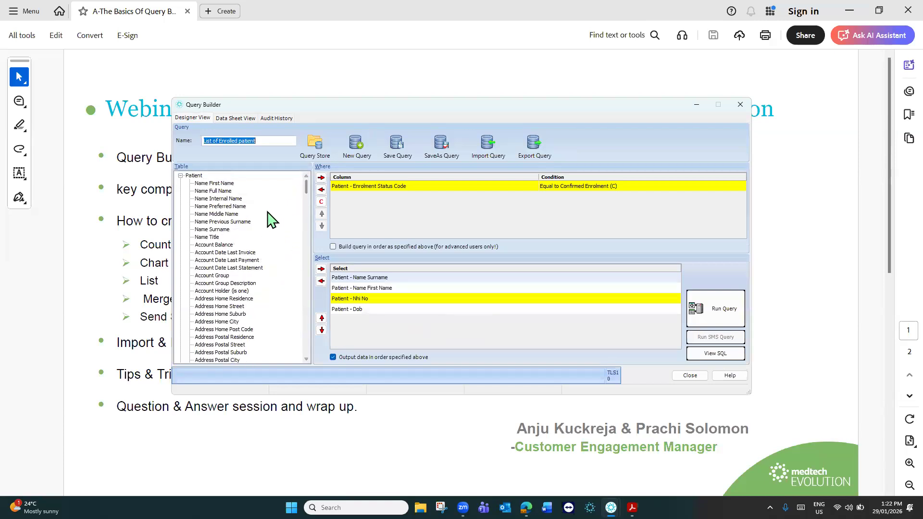
{"action": "left_click", "coordinate": [276, 216]}
{"action": "key", "text": "i"}
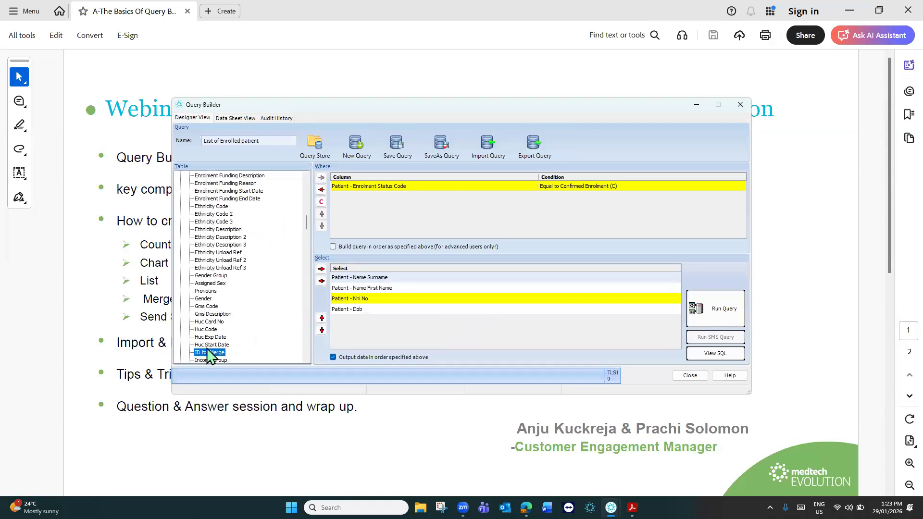
{"action": "left_click", "coordinate": [321, 270]}
{"action": "left_click", "coordinate": [724, 310]}
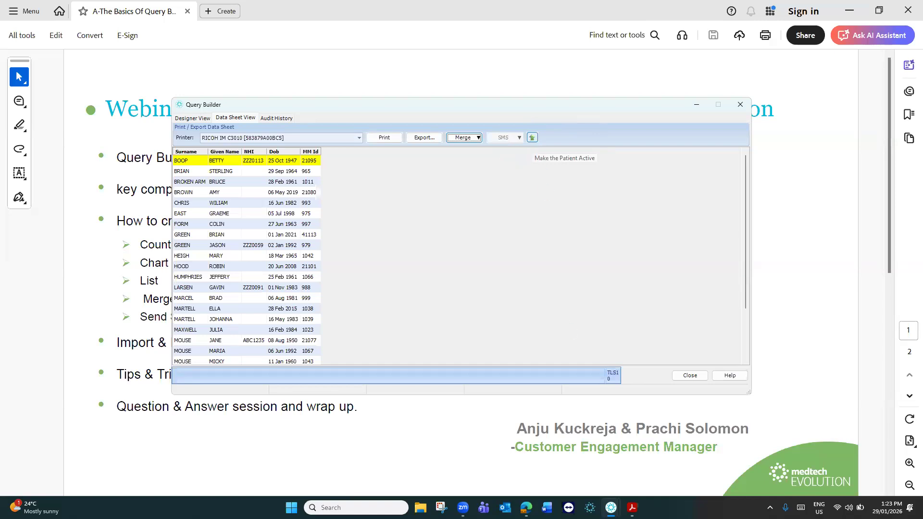
Bring up the Medtech Evolution main window with Query Builder over it, and move Query Builder clear of the patient banner
{"action": "mouse_move", "coordinate": [611, 507]}
{"action": "left_click", "coordinate": [569, 475]}
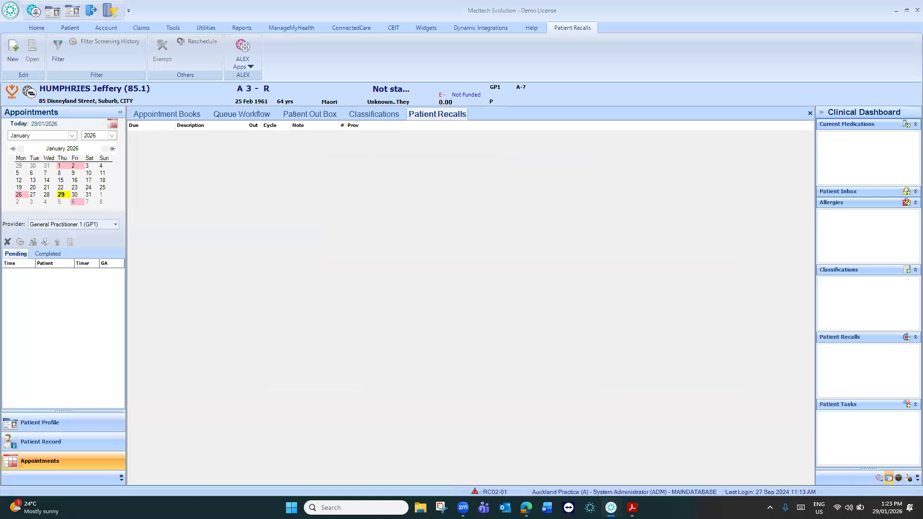
{"action": "mouse_move", "coordinate": [611, 507]}
{"action": "left_click", "coordinate": [618, 469]}
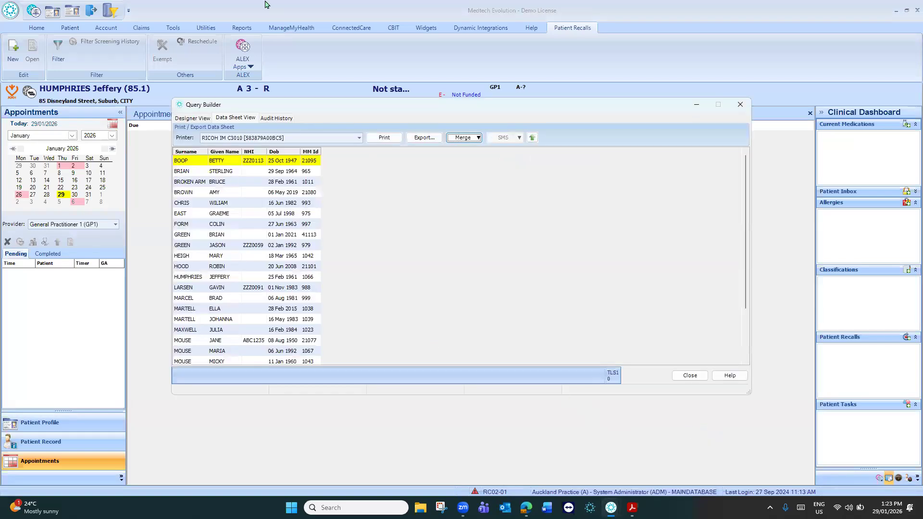
{"action": "left_click_drag", "start_coordinate": [439, 105], "coordinate": [427, 163]}
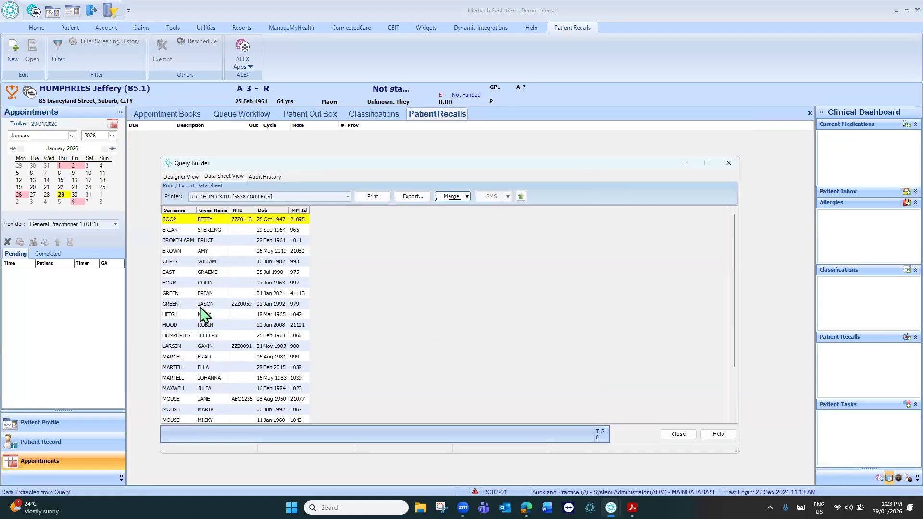
Make the patient in the ninth row of the data sheet the active patient, keeping the patient banner in view
{"action": "left_click", "coordinate": [282, 306]}
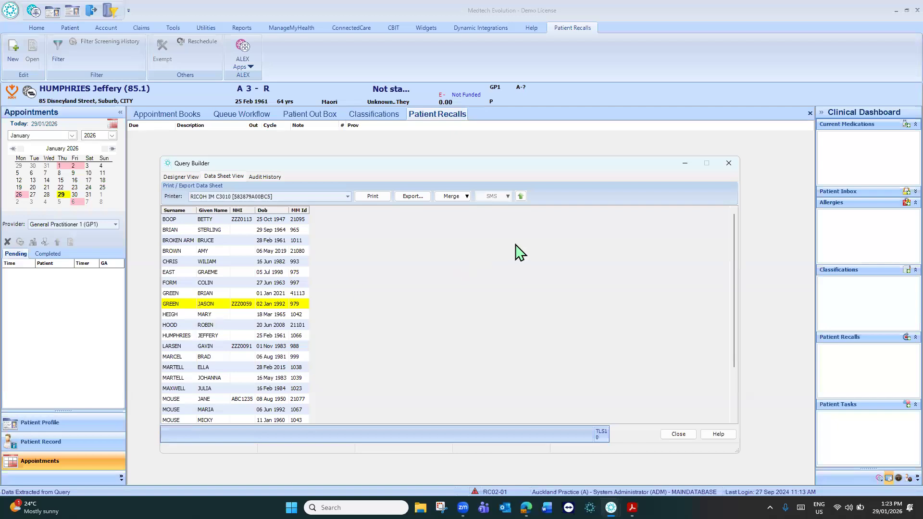
{"action": "left_click", "coordinate": [520, 196]}
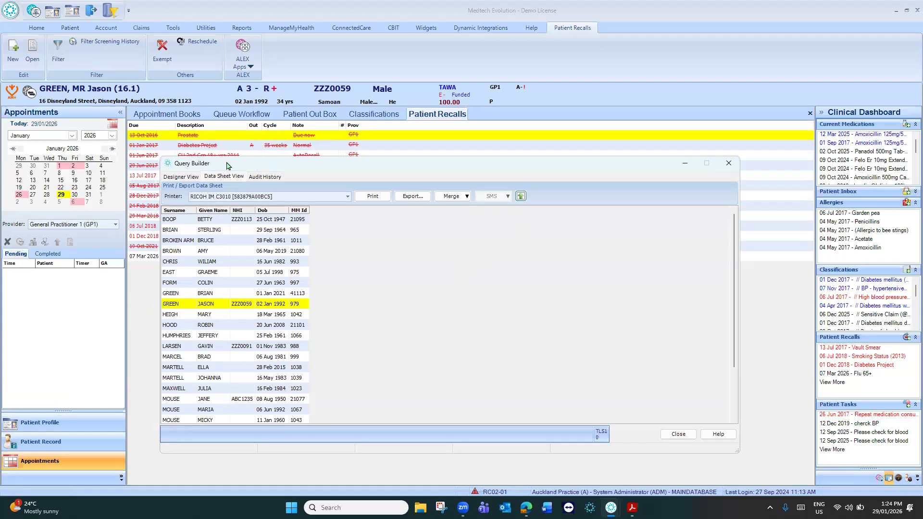
{"action": "left_click_drag", "start_coordinate": [228, 166], "coordinate": [244, 163]}
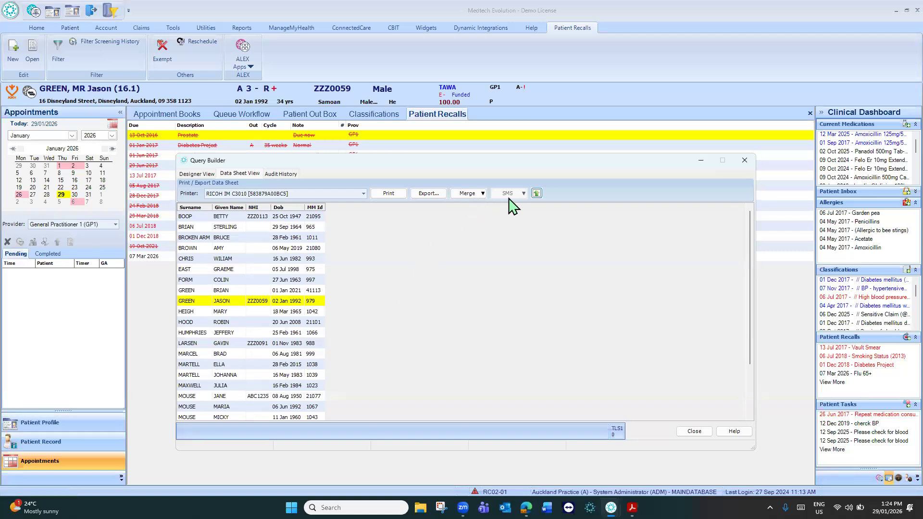
{"action": "left_click", "coordinate": [537, 193]}
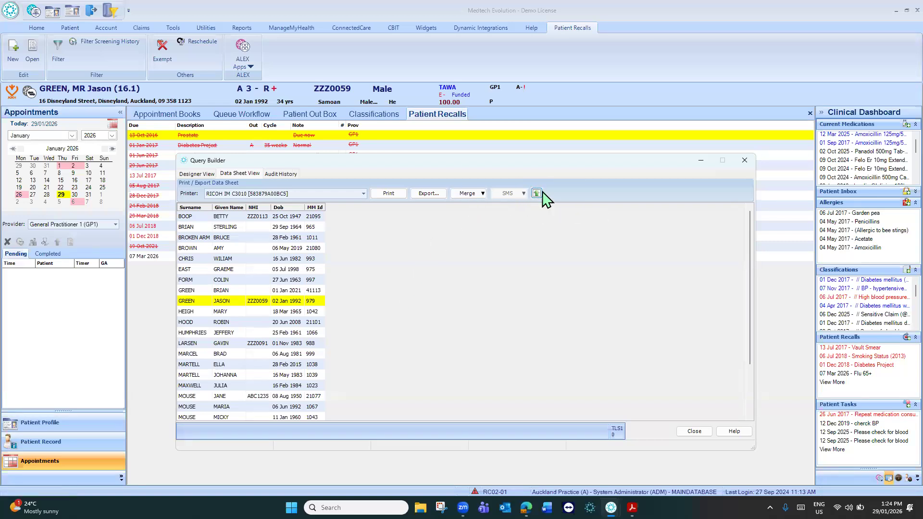
Examine the merge options for the data sheet, dismiss them without merging, and return to the query design
{"action": "left_click", "coordinate": [483, 194]}
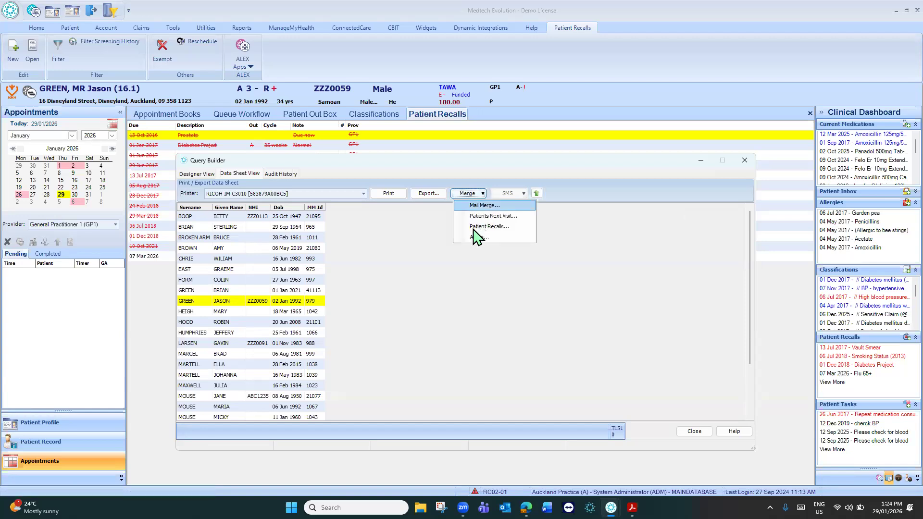
{"action": "left_click", "coordinate": [442, 278]}
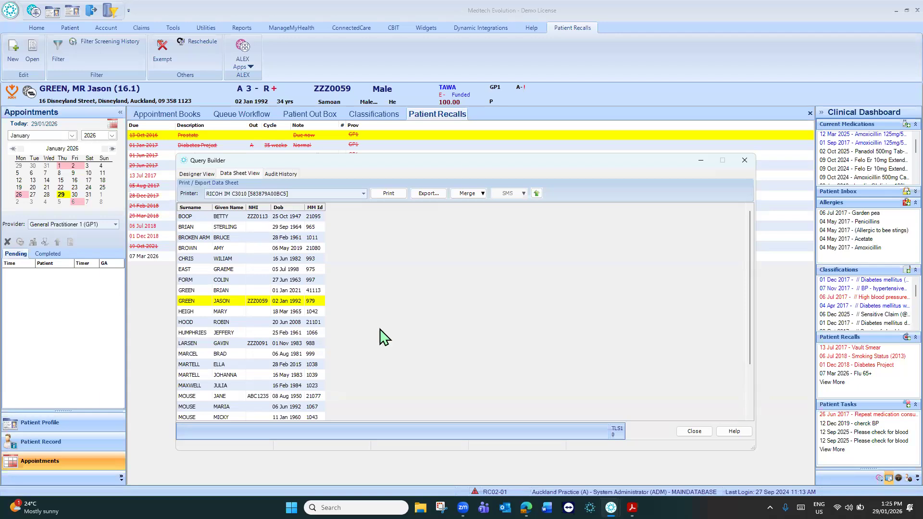
{"action": "left_click", "coordinate": [197, 173]}
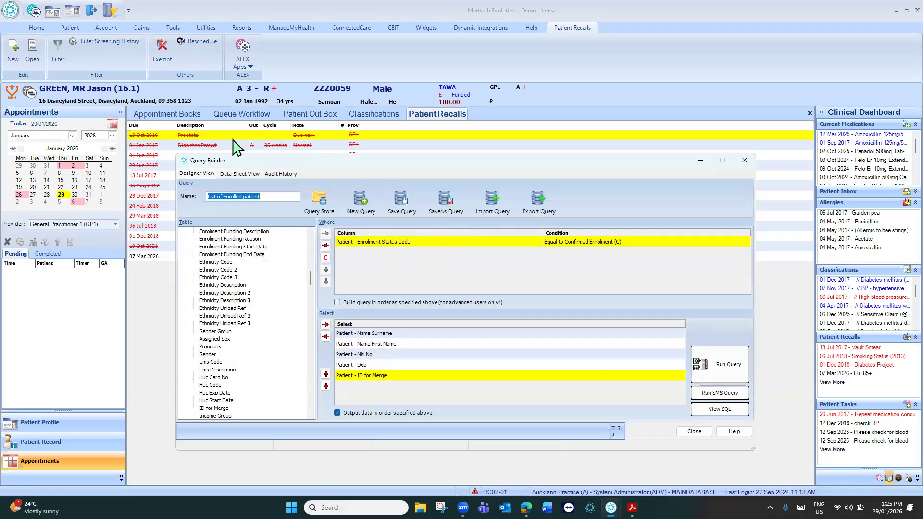
Browse the Query Store folders and open the saved query "List of 65+ with no flu65+ recall"
{"action": "left_click", "coordinate": [322, 200]}
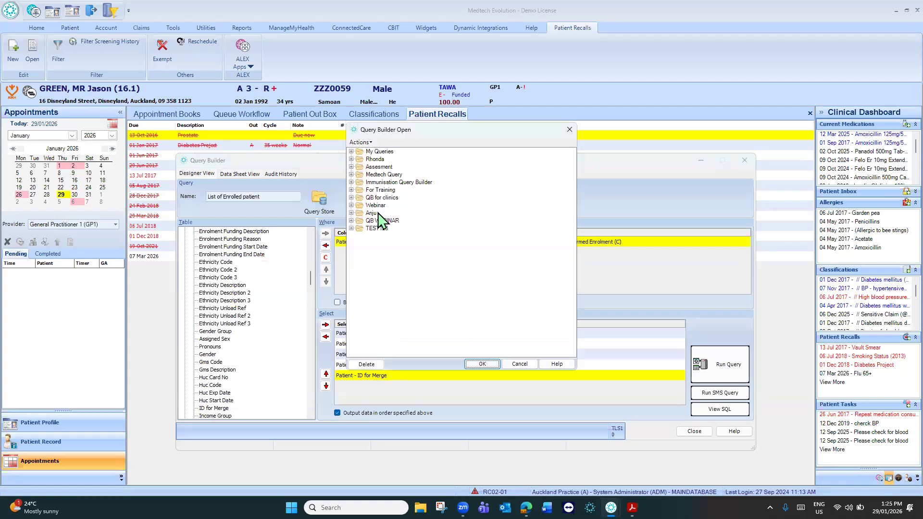
{"action": "left_click", "coordinate": [351, 221]}
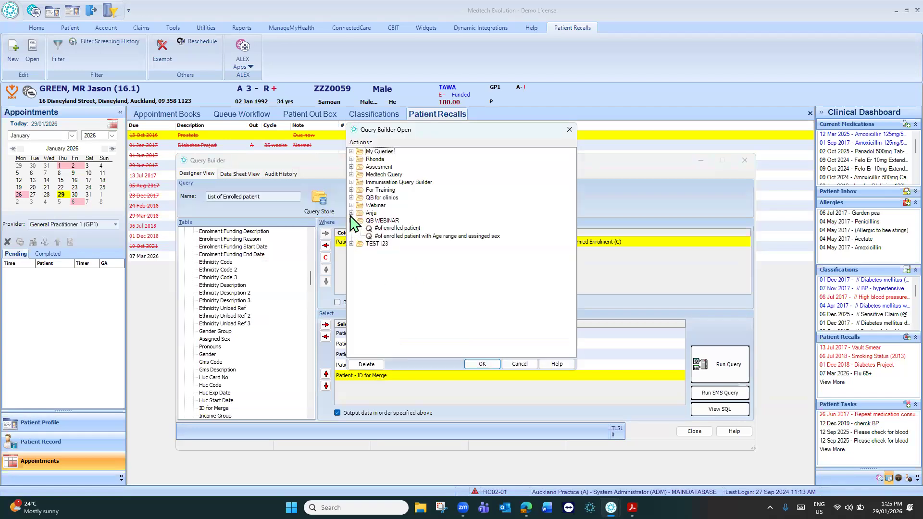
{"action": "left_click", "coordinate": [352, 205]}
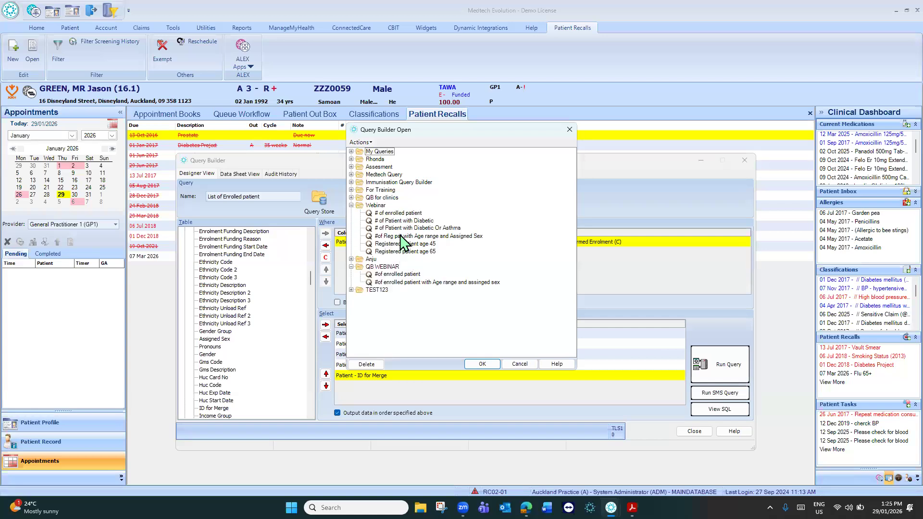
{"action": "left_click", "coordinate": [351, 205]}
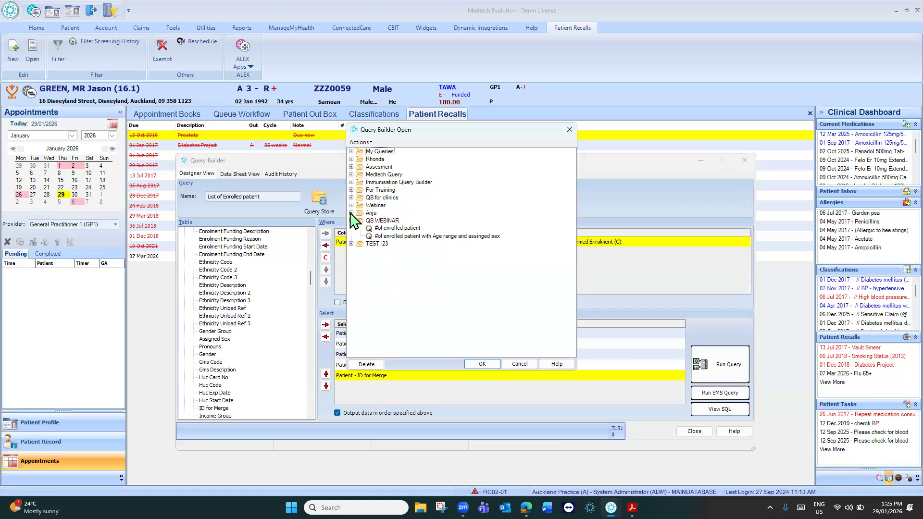
{"action": "left_click", "coordinate": [352, 213]}
{"action": "left_click", "coordinate": [405, 244]}
{"action": "left_click", "coordinate": [482, 364]}
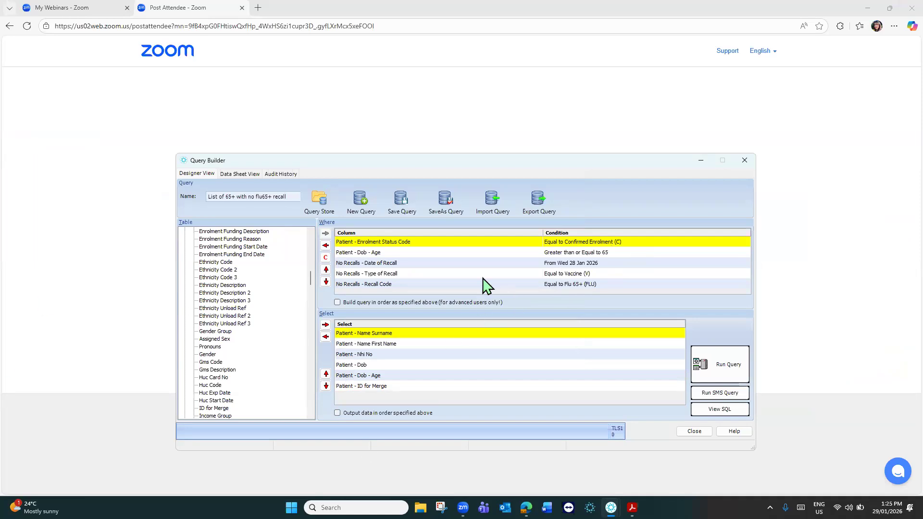
Move Query Builder higher on the screen and locate Dob - Age among the Patient table's columns
{"action": "left_click_drag", "start_coordinate": [500, 162], "coordinate": [479, 109]}
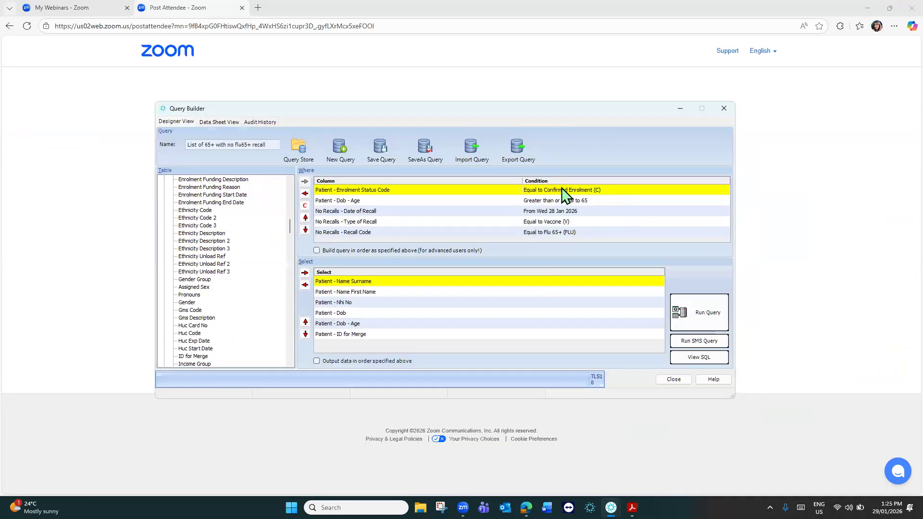
{"action": "scroll", "coordinate": [290, 231], "scroll_direction": "up", "scroll_amount": 10}
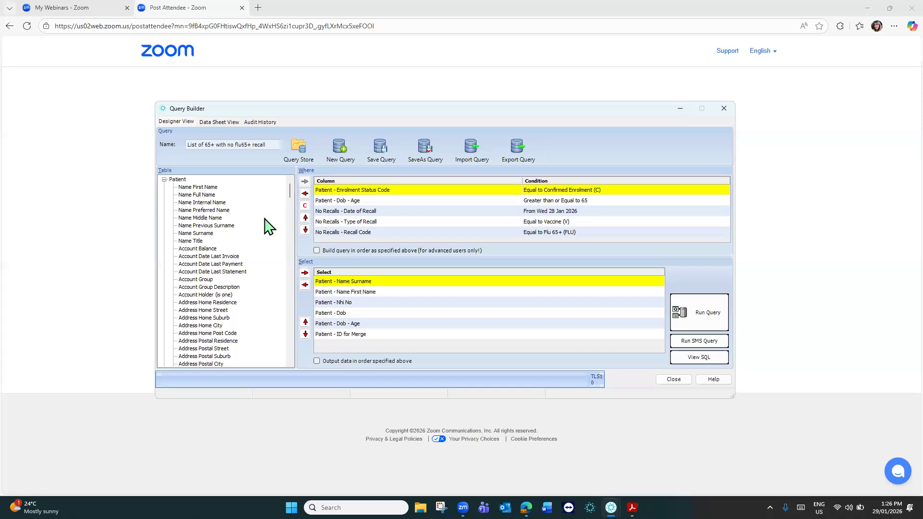
{"action": "type", "text": "dob"}
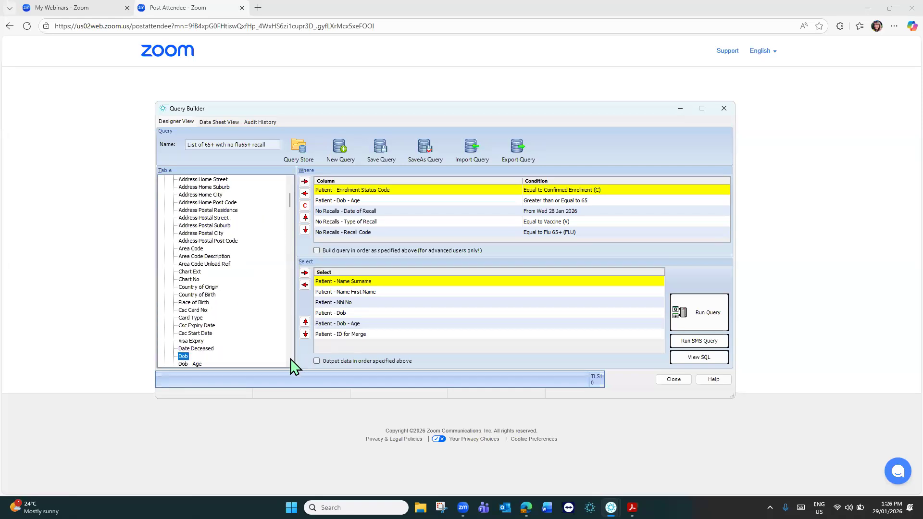
{"action": "left_click", "coordinate": [291, 359]}
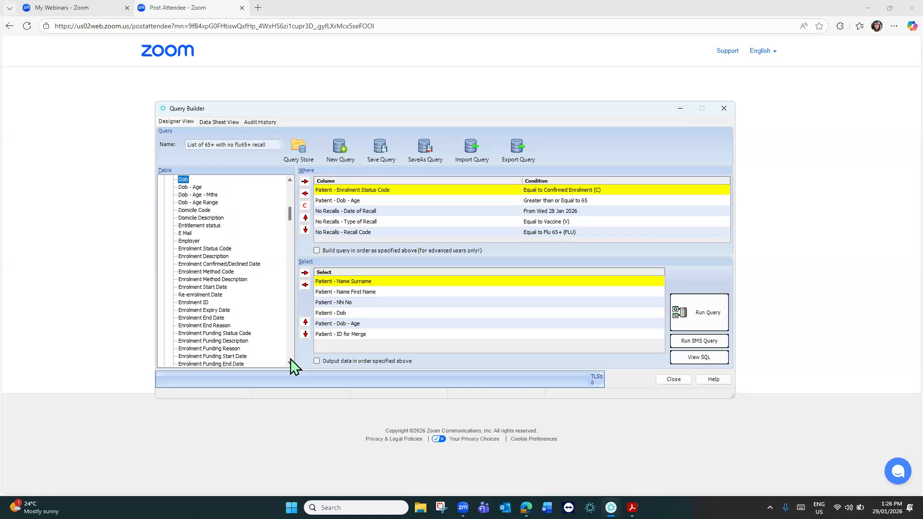
{"action": "left_click", "coordinate": [189, 188]}
Open the Patient - Dob - Age condition, choose Greater than or Equal to with the value 65, and confirm it
{"action": "left_click", "coordinate": [557, 202]}
{"action": "double_click", "coordinate": [557, 203]}
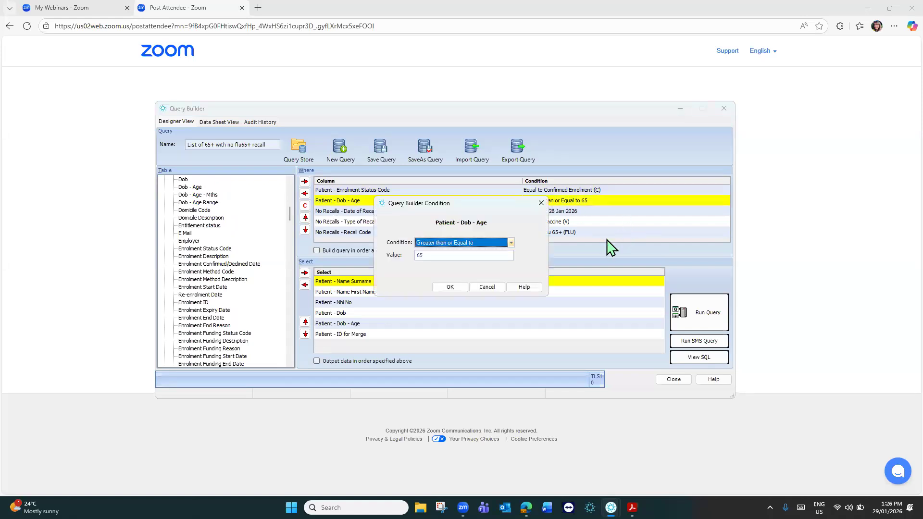
{"action": "left_click", "coordinate": [511, 243]}
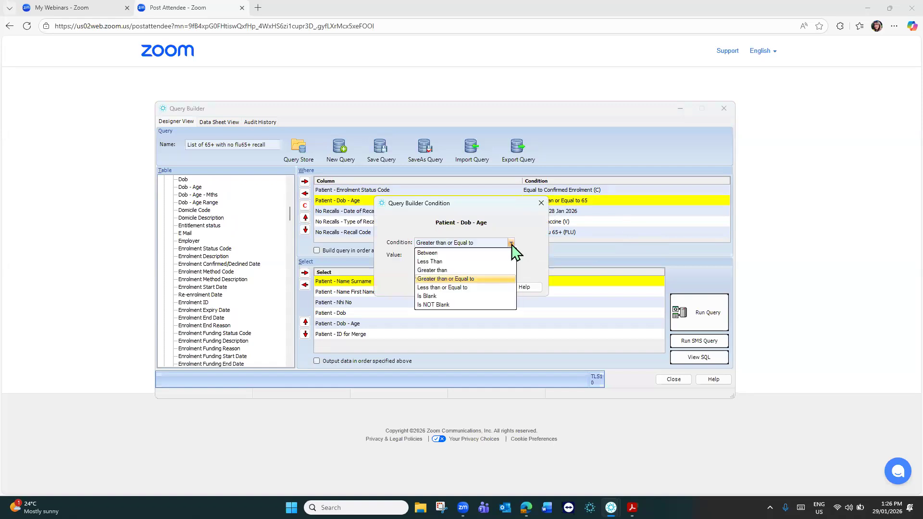
{"action": "left_click", "coordinate": [463, 279]}
{"action": "left_click", "coordinate": [437, 255]}
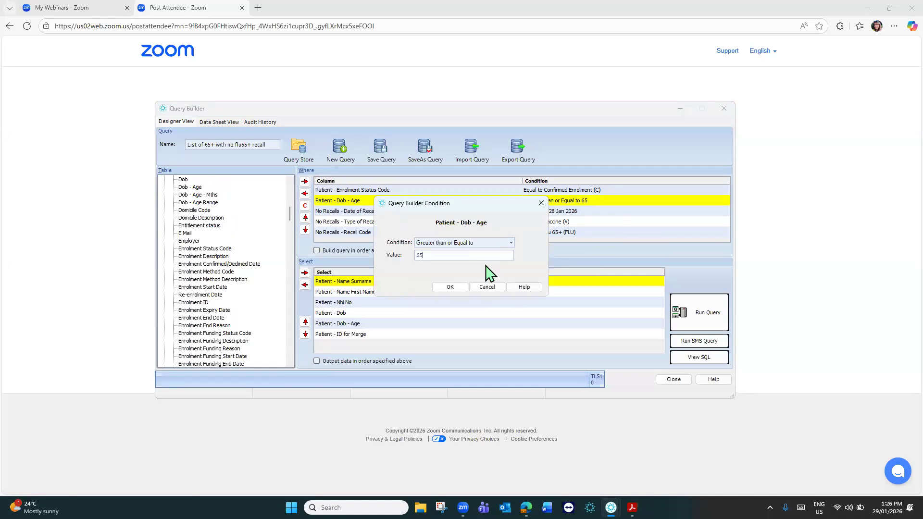
{"action": "left_click", "coordinate": [450, 288]}
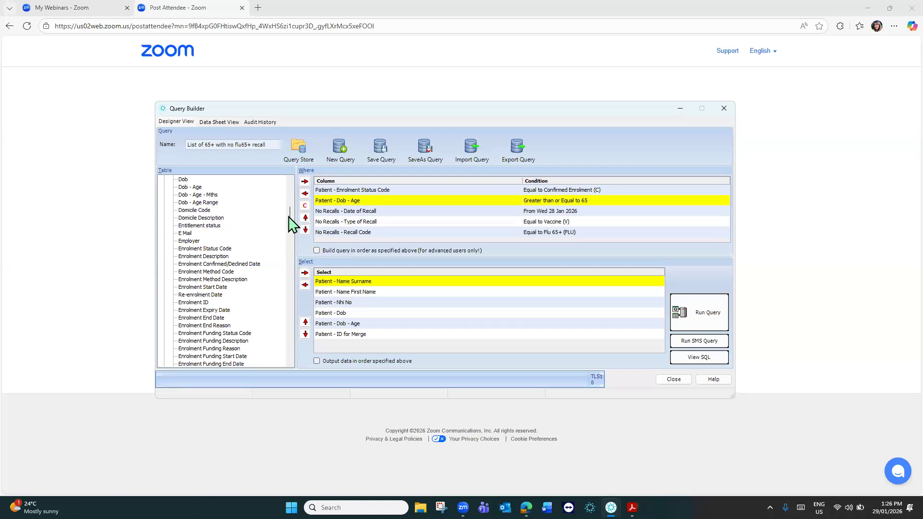
Collapse the Patient table and expand the No Recalls table to examine its columns
{"action": "left_click_drag", "start_coordinate": [290, 218], "coordinate": [290, 214]}
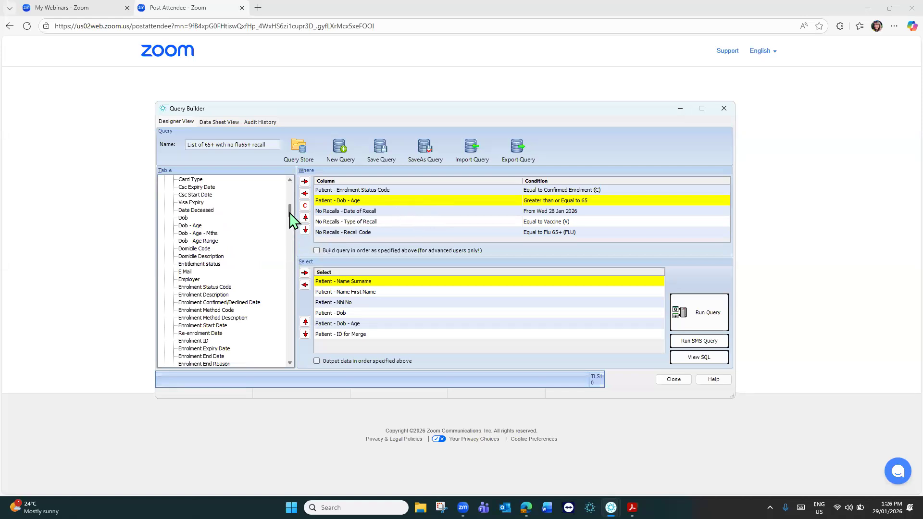
{"action": "left_click_drag", "start_coordinate": [290, 212], "coordinate": [290, 185]}
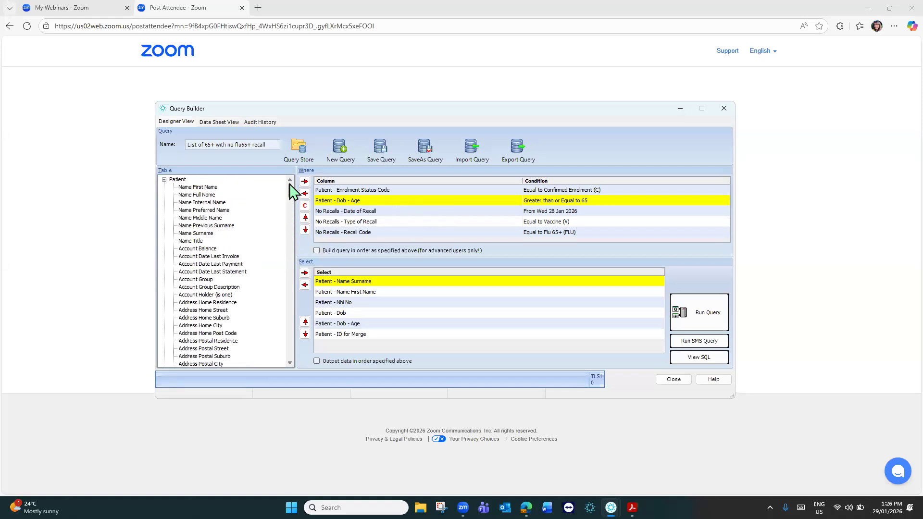
{"action": "left_click", "coordinate": [164, 179]}
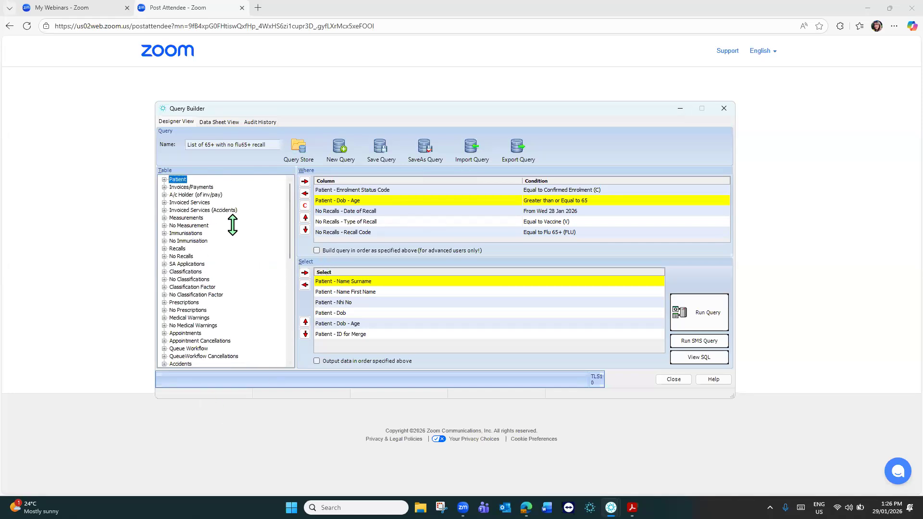
{"action": "left_click", "coordinate": [164, 257]}
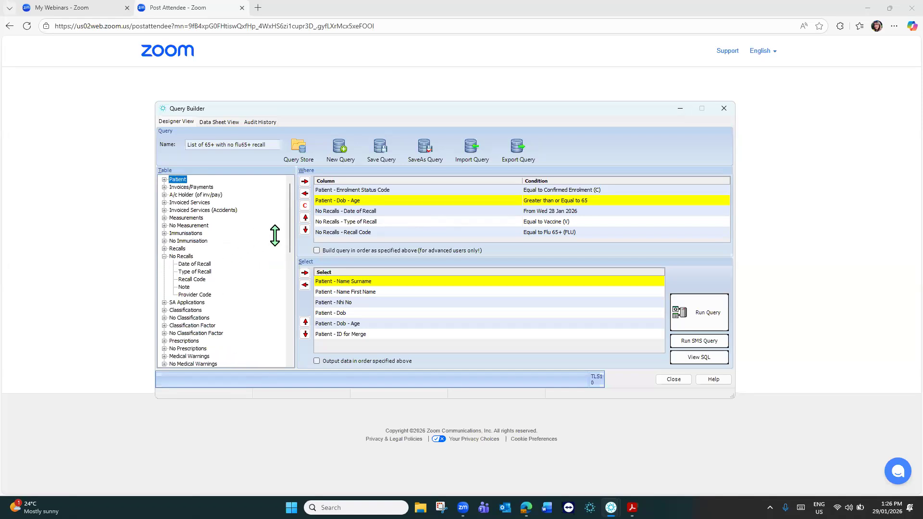
Set the No Recalls - Date of Recall condition to From 01/01/2026 and confirm it
{"action": "left_click_drag", "start_coordinate": [288, 248], "coordinate": [288, 272]}
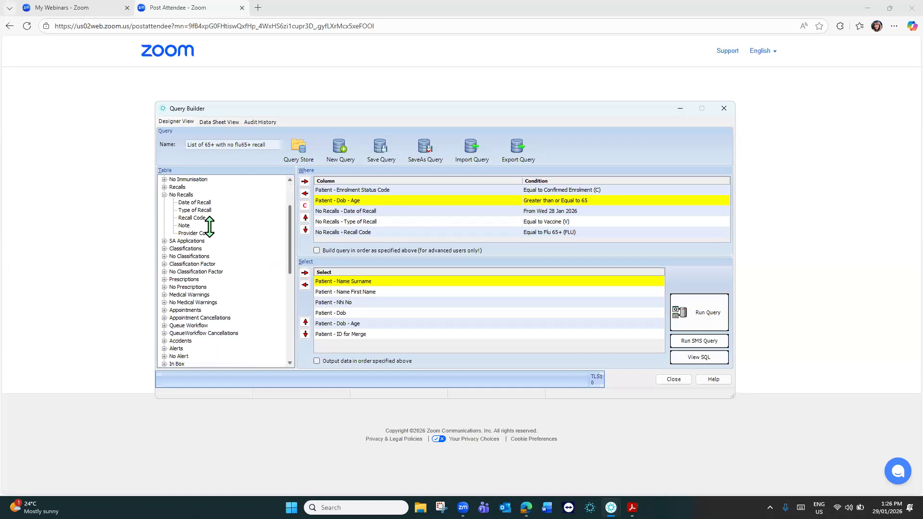
{"action": "left_click", "coordinate": [194, 203]}
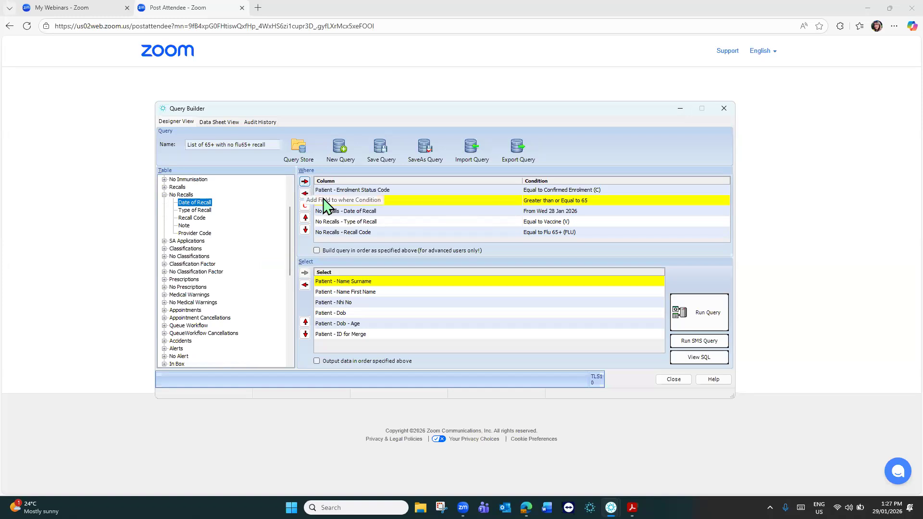
{"action": "double_click", "coordinate": [540, 215]}
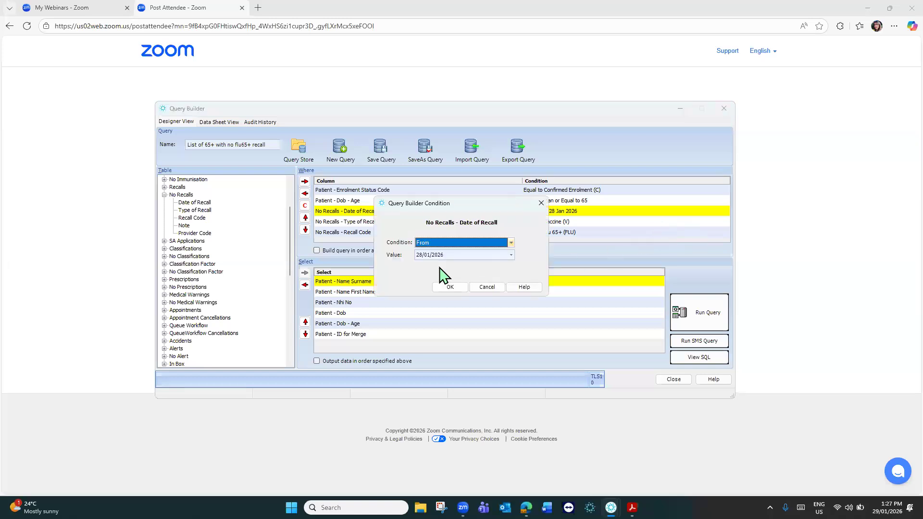
{"action": "left_click", "coordinate": [511, 256]}
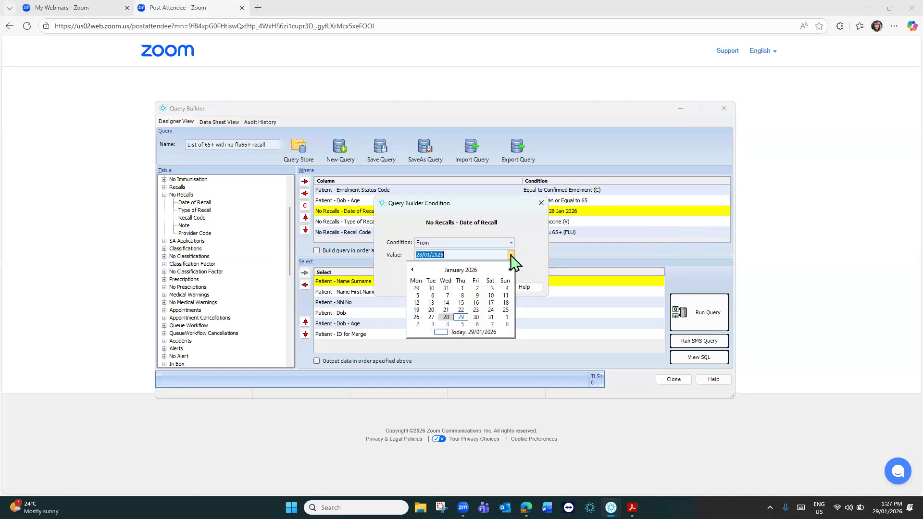
{"action": "left_click", "coordinate": [462, 288]}
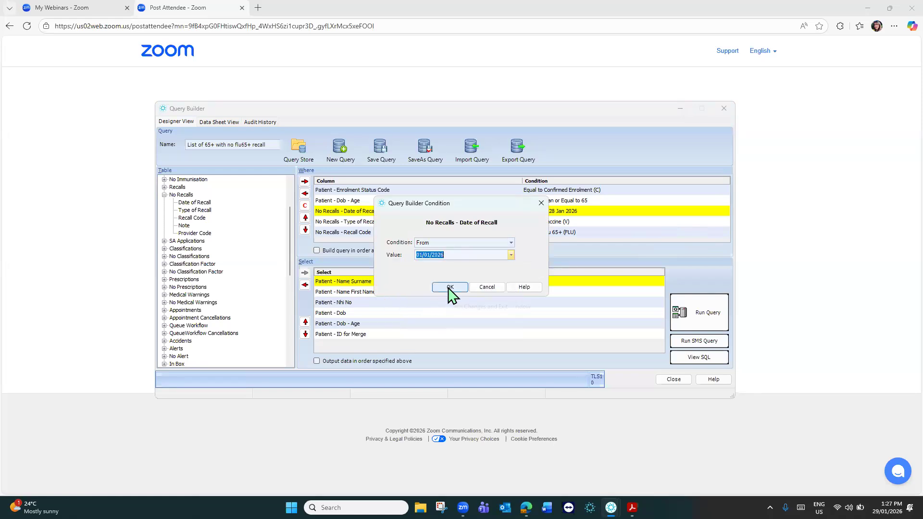
{"action": "left_click", "coordinate": [450, 289]}
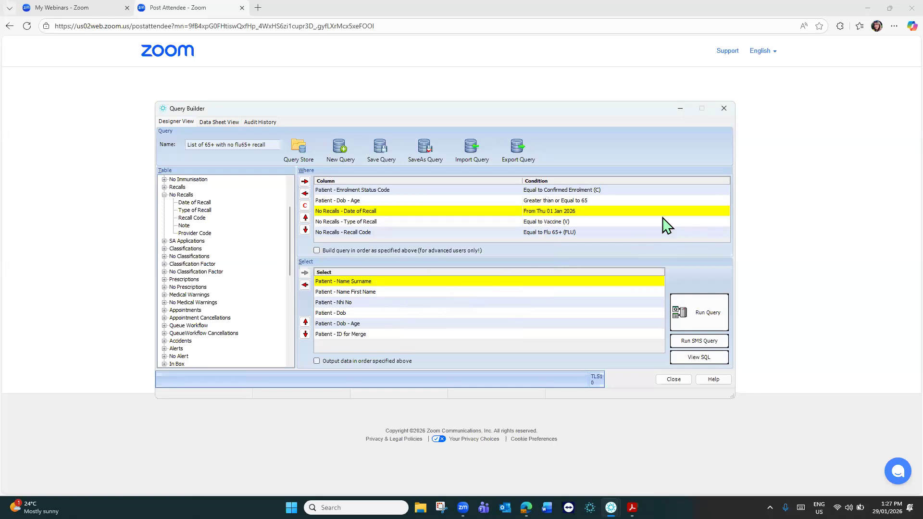
Review the recall type choices for the No Recalls - Type of Recall condition and confirm Equal to Vaccine (V)
{"action": "left_click", "coordinate": [192, 210]}
{"action": "left_click", "coordinate": [502, 222]}
{"action": "double_click", "coordinate": [546, 225]}
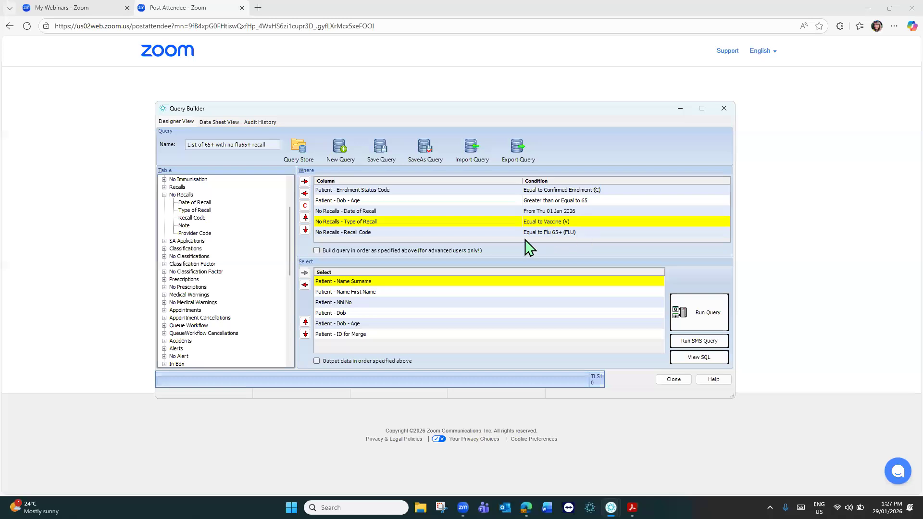
{"action": "left_click", "coordinate": [511, 255]}
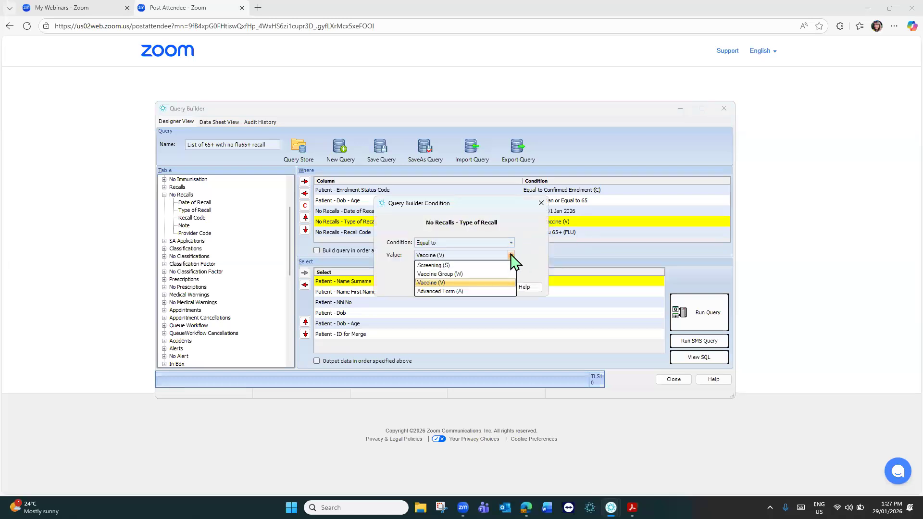
{"action": "left_click", "coordinate": [511, 256]}
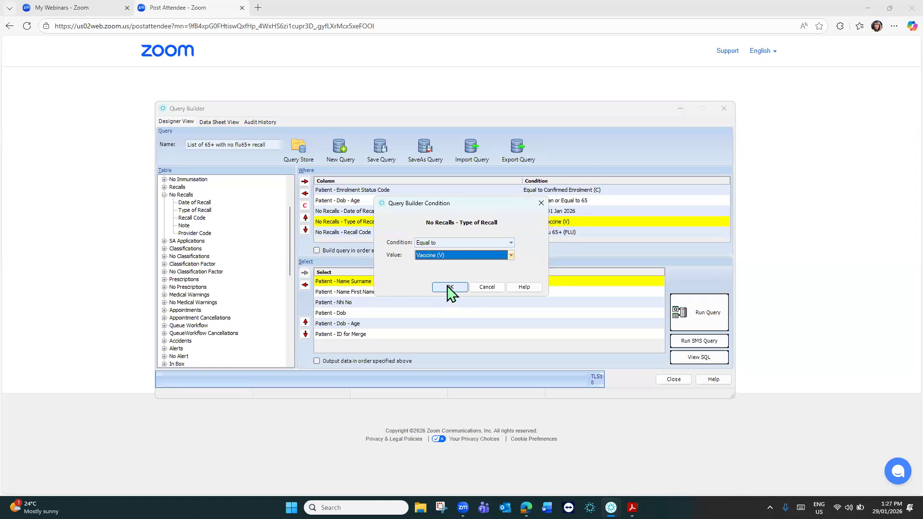
{"action": "key", "text": "Return"}
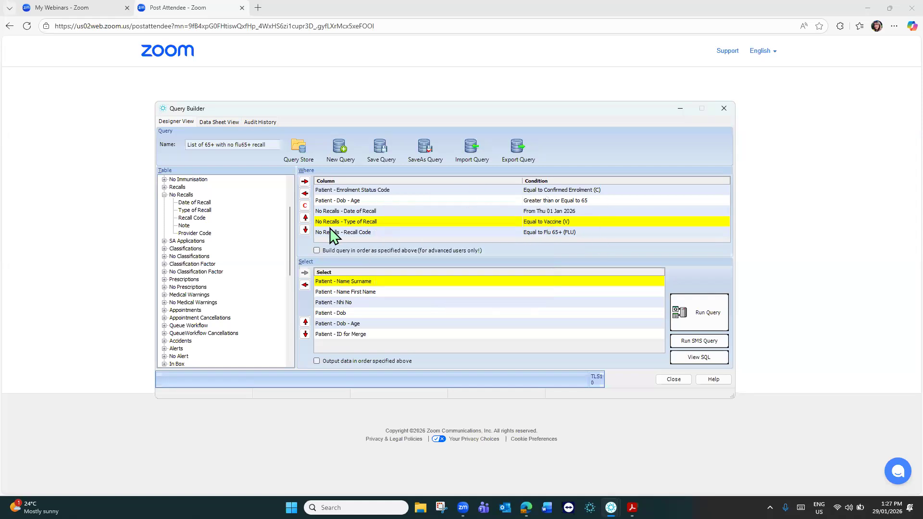
Review the vaccine codes for the No Recalls - Recall Code condition and confirm Equal to Flu 65+ (FLU)
{"action": "left_click", "coordinate": [192, 219]}
{"action": "left_click", "coordinate": [549, 233]}
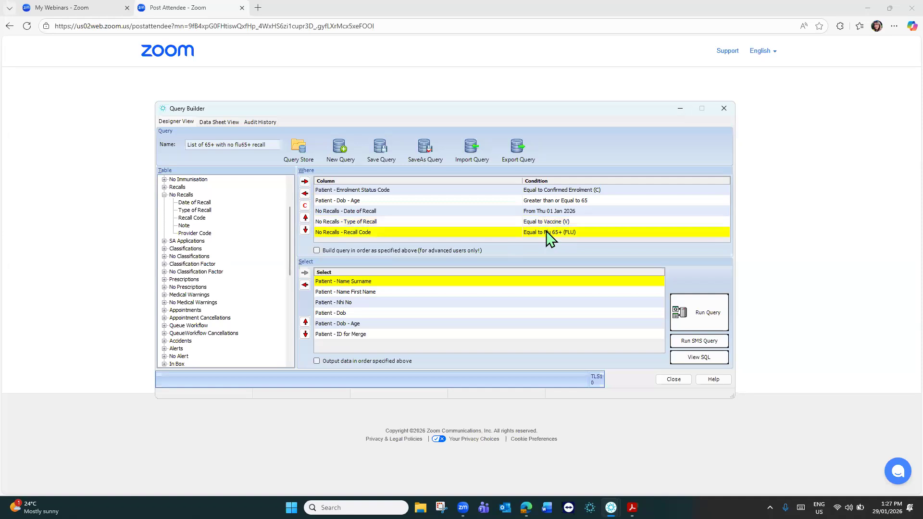
{"action": "double_click", "coordinate": [547, 231]}
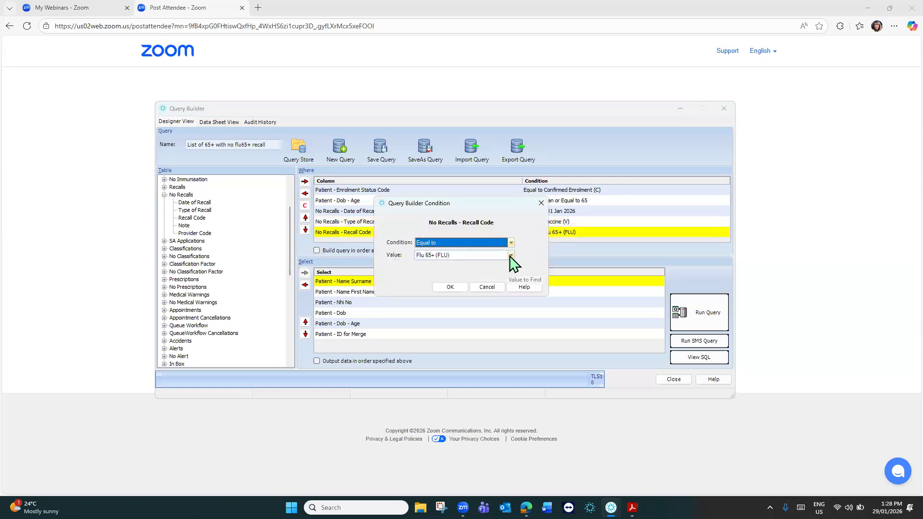
{"action": "left_click", "coordinate": [511, 255]}
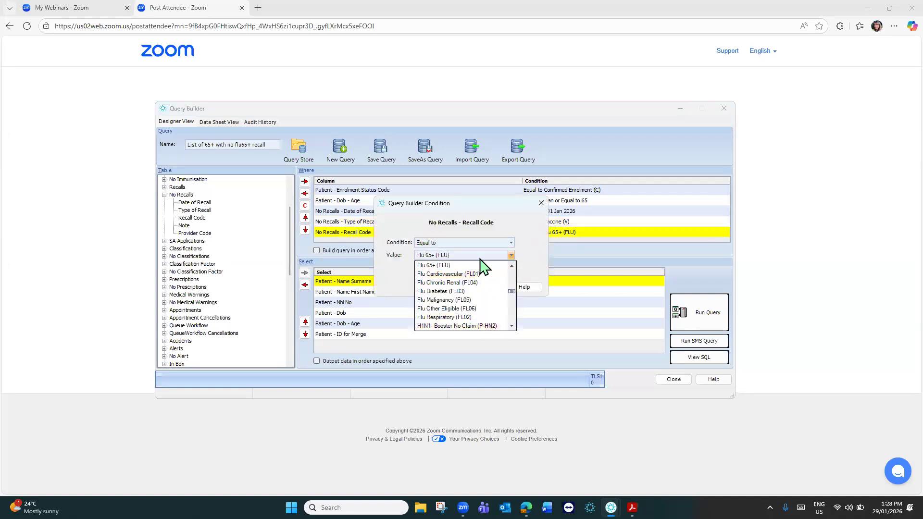
{"action": "left_click", "coordinate": [552, 263]}
{"action": "left_click", "coordinate": [449, 287]}
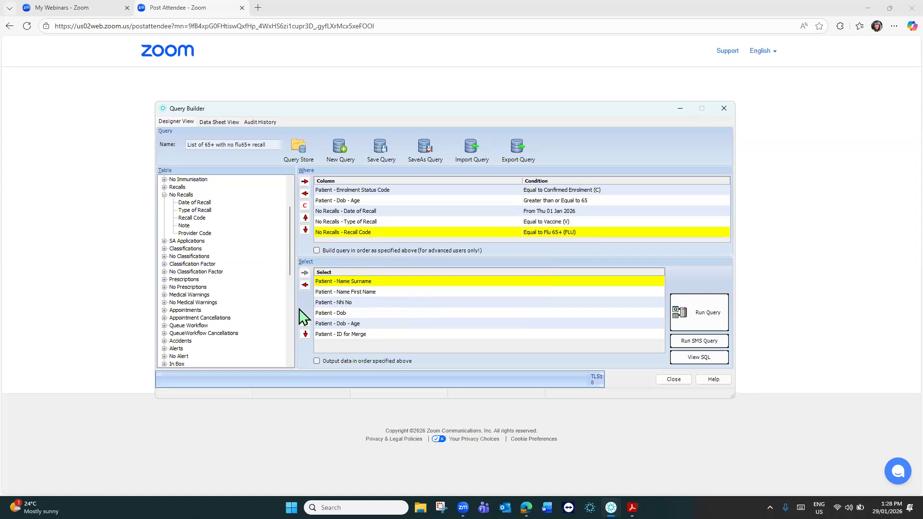
Collapse the No Recalls table and add the Patient table's Phone - Cell column to the query's Select output
{"action": "left_click", "coordinate": [164, 195]}
{"action": "scroll", "coordinate": [288, 245], "scroll_direction": "up", "scroll_amount": 1}
{"action": "scroll", "coordinate": [282, 191], "scroll_direction": "up", "scroll_amount": 2}
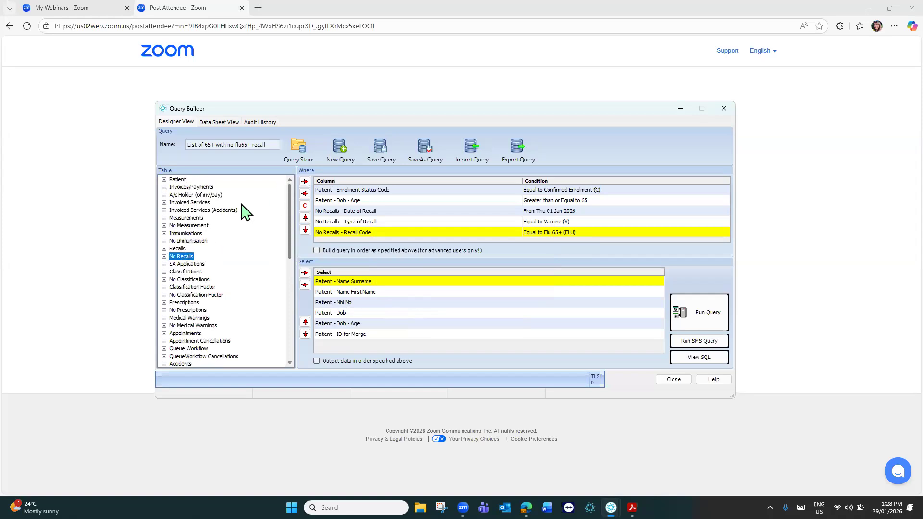
{"action": "left_click", "coordinate": [164, 180]}
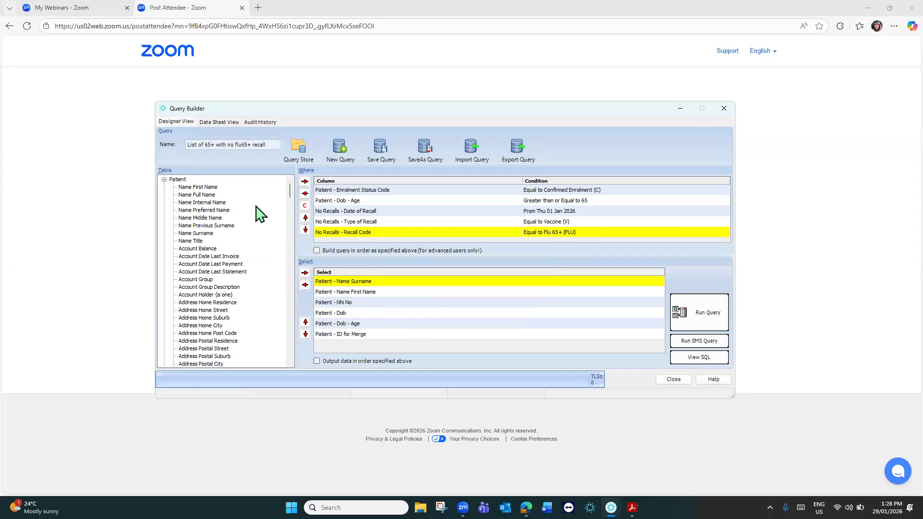
{"action": "type", "text": "ph"}
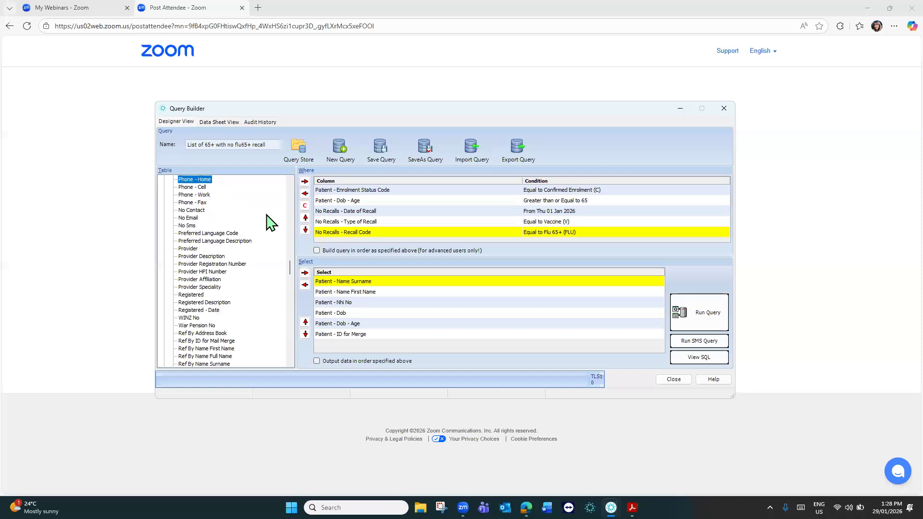
{"action": "left_click", "coordinate": [198, 187]}
{"action": "left_click", "coordinate": [305, 272]}
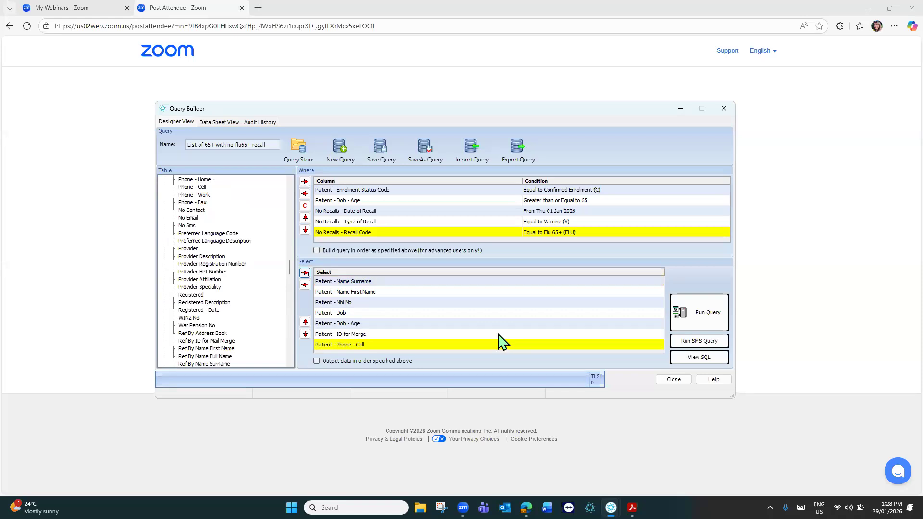
Run the query and make the patient in the fourth result row the active patient
{"action": "left_click", "coordinate": [707, 313]}
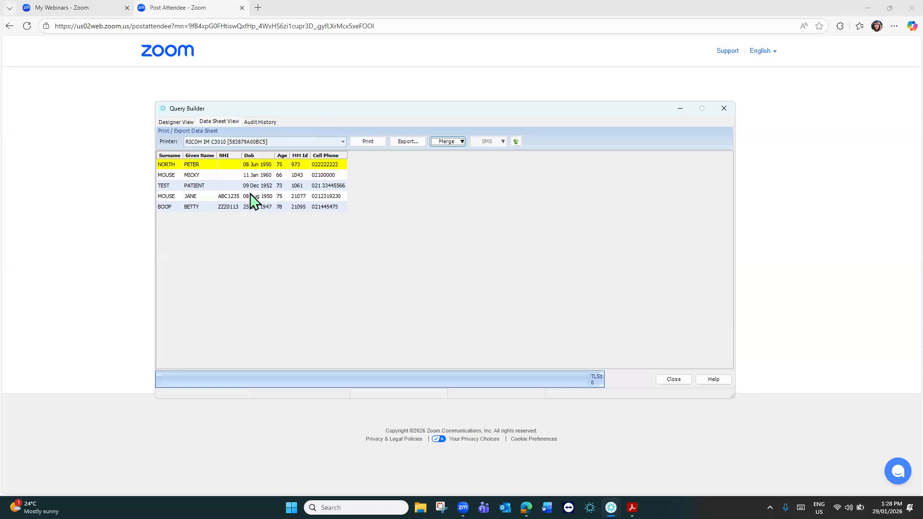
{"action": "left_click", "coordinate": [189, 196]}
{"action": "left_click", "coordinate": [515, 141]}
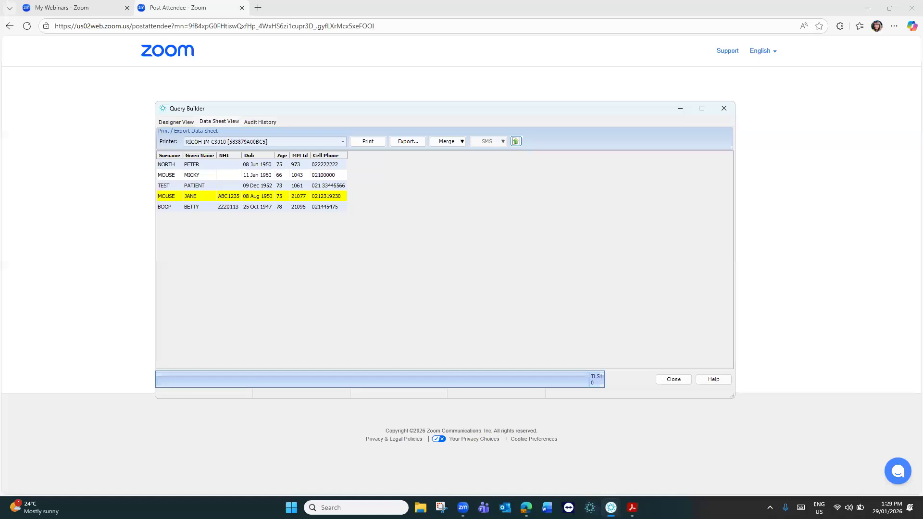
Examine the active patient's recalls and the Patient functions in the main Medtech Evolution window, and return to the Query Builder results
{"action": "mouse_move", "coordinate": [611, 507]}
{"action": "left_click", "coordinate": [553, 459]}
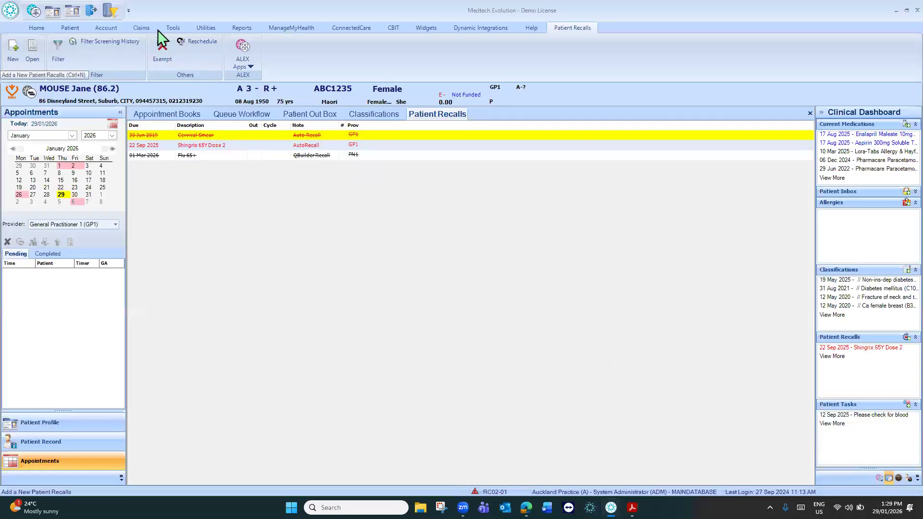
{"action": "left_click", "coordinate": [70, 27]}
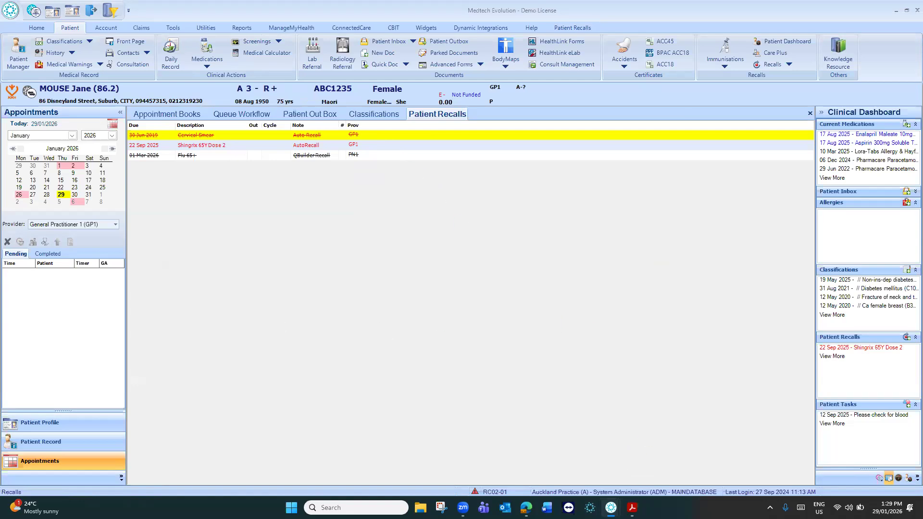
{"action": "mouse_move", "coordinate": [611, 507]}
{"action": "left_click", "coordinate": [645, 447]}
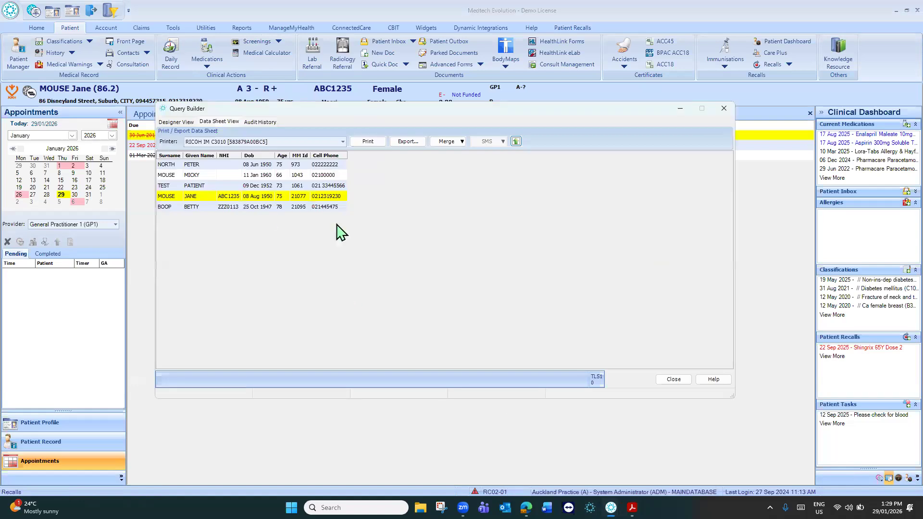
{"action": "left_click", "coordinate": [177, 175]}
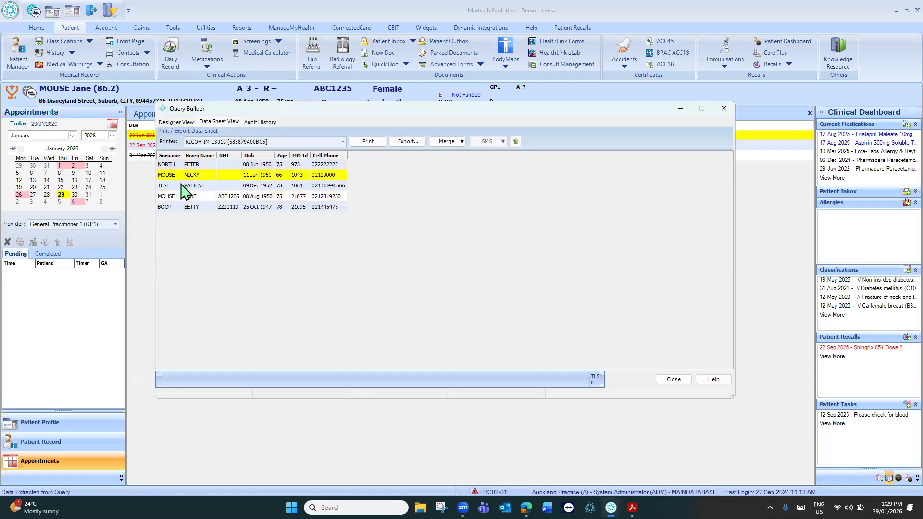
{"action": "left_click", "coordinate": [183, 187]}
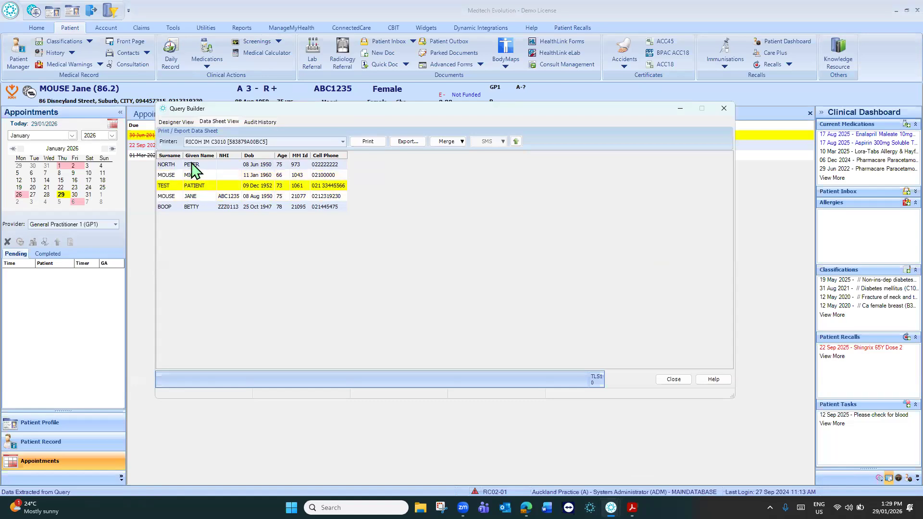
Start a Patient Recalls merge for the query results with recall type Vaccine and code Flu 65+ (FLU)
{"action": "left_click", "coordinate": [462, 142]}
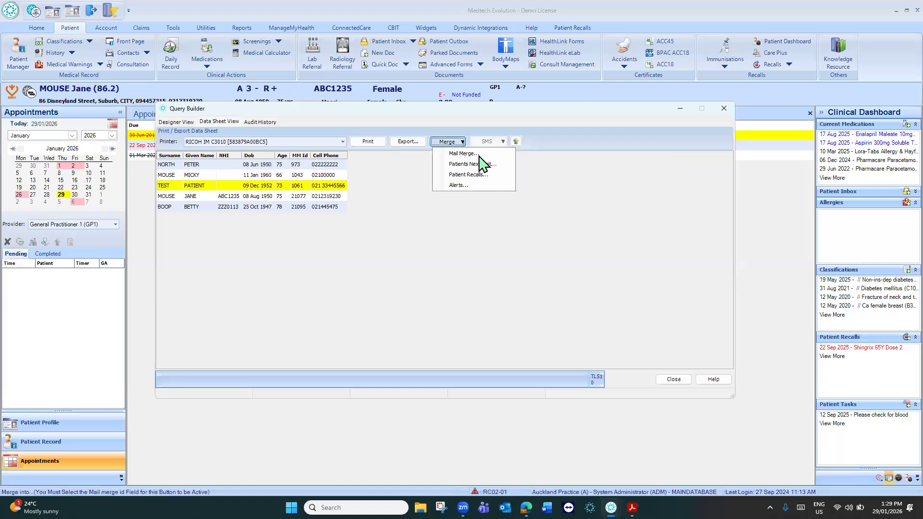
{"action": "left_click", "coordinate": [457, 176]}
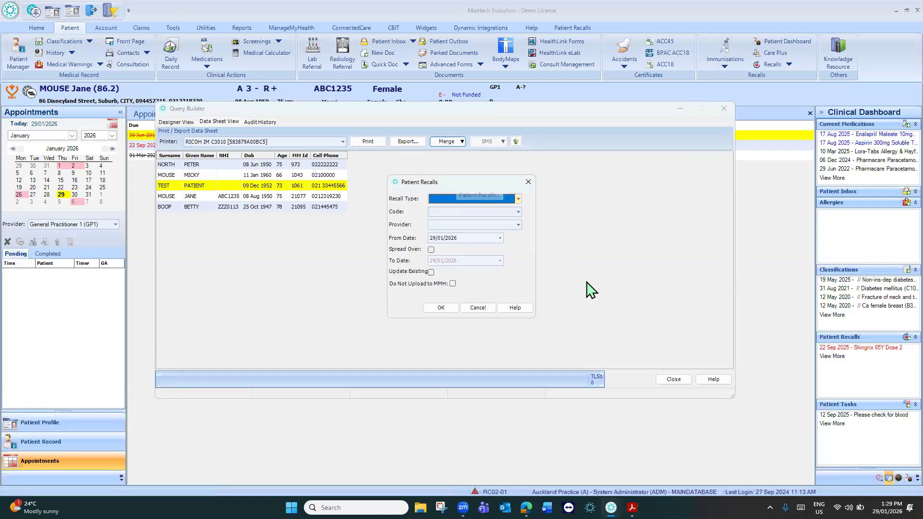
{"action": "left_click", "coordinate": [518, 198]}
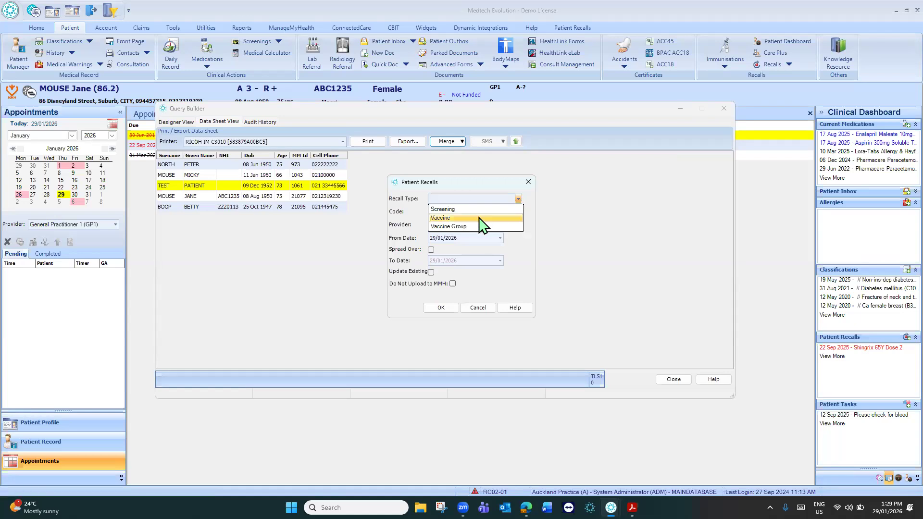
{"action": "left_click", "coordinate": [495, 218]}
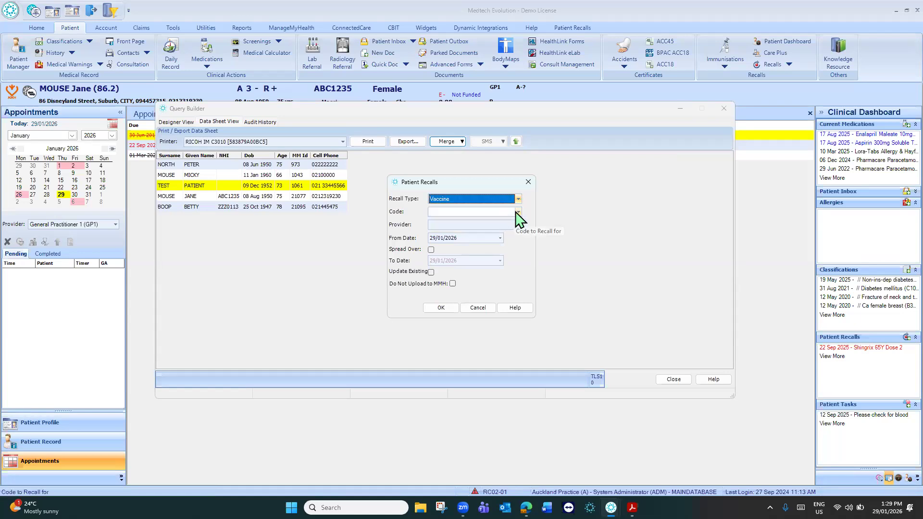
{"action": "left_click", "coordinate": [517, 212]}
{"action": "type", "text": "flu"}
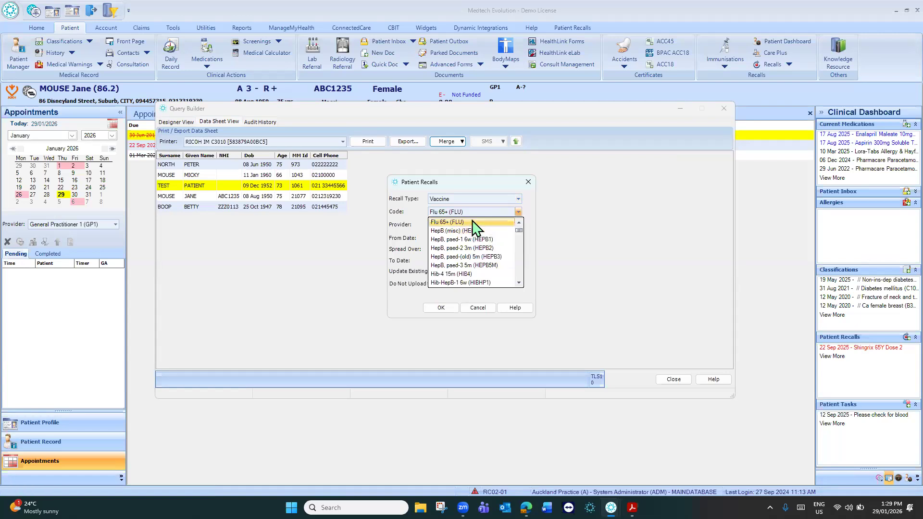
{"action": "key", "text": "Return"}
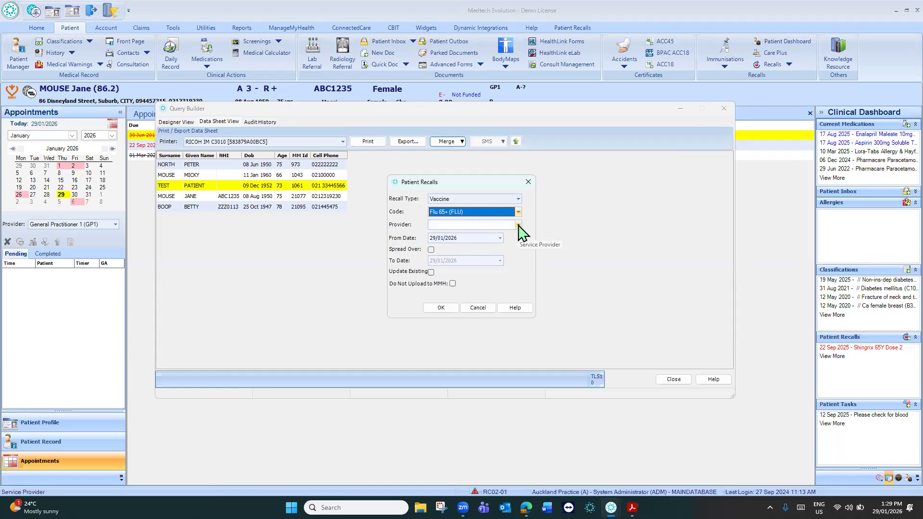
Review the provider choices without selecting one and set the recall's From Date to 01/03/2026
{"action": "left_click", "coordinate": [518, 225]}
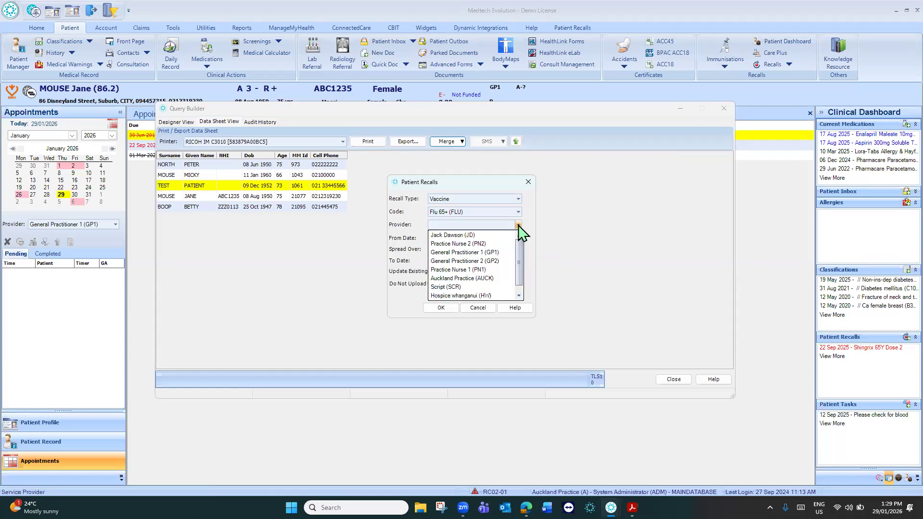
{"action": "left_click", "coordinate": [519, 225]}
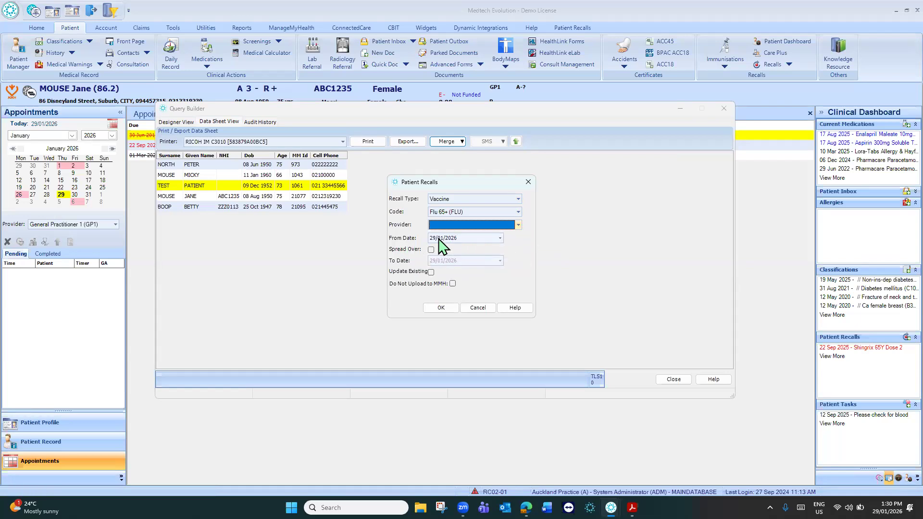
{"action": "left_click", "coordinate": [500, 238]}
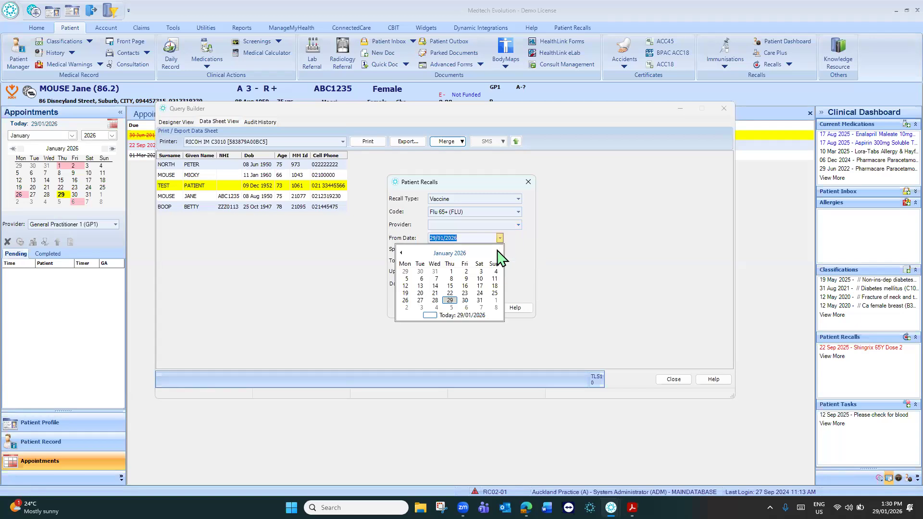
{"action": "left_click", "coordinate": [499, 253]}
{"action": "left_click", "coordinate": [499, 252]}
{"action": "left_click", "coordinate": [495, 271]}
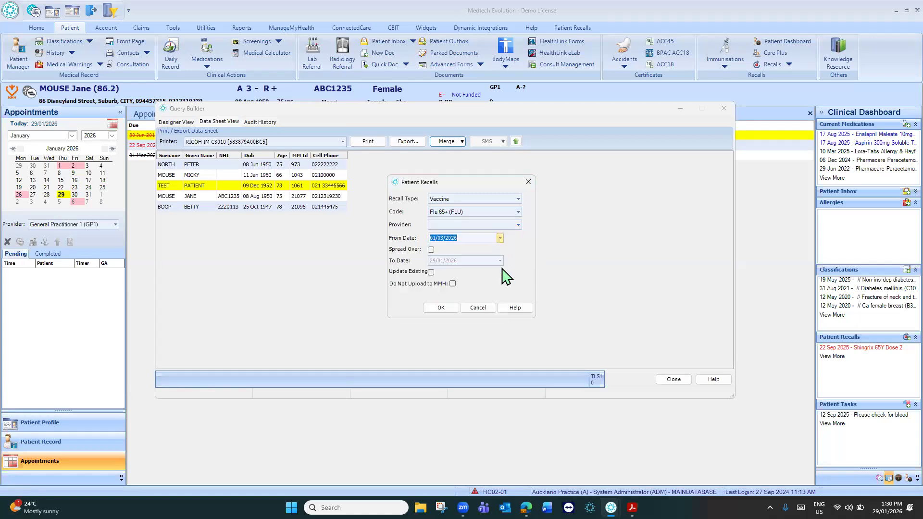
Spread the recalls up to 31/03/2026, set the provider to Practice Nurse 1 (PN1), and apply the recall merge
{"action": "left_click", "coordinate": [431, 250]}
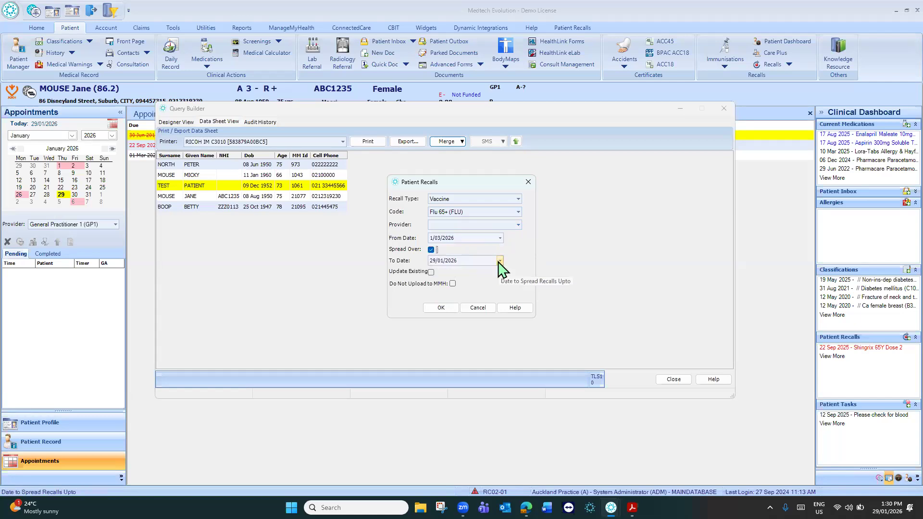
{"action": "left_click", "coordinate": [499, 262]}
{"action": "left_click", "coordinate": [498, 276]}
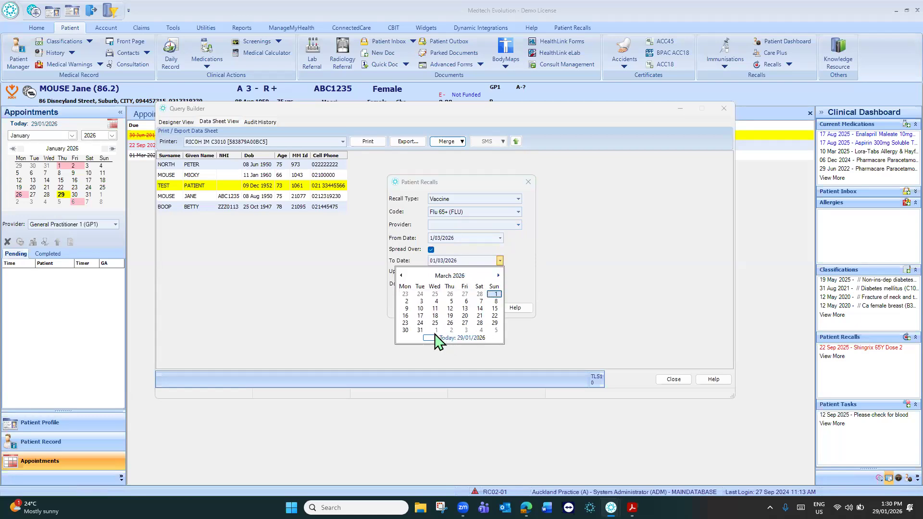
{"action": "left_click", "coordinate": [420, 331]}
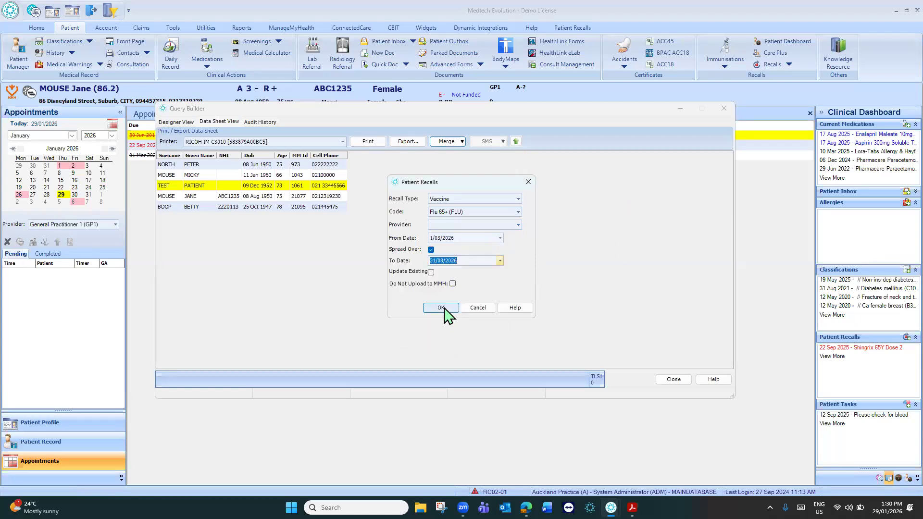
{"action": "left_click", "coordinate": [517, 225]}
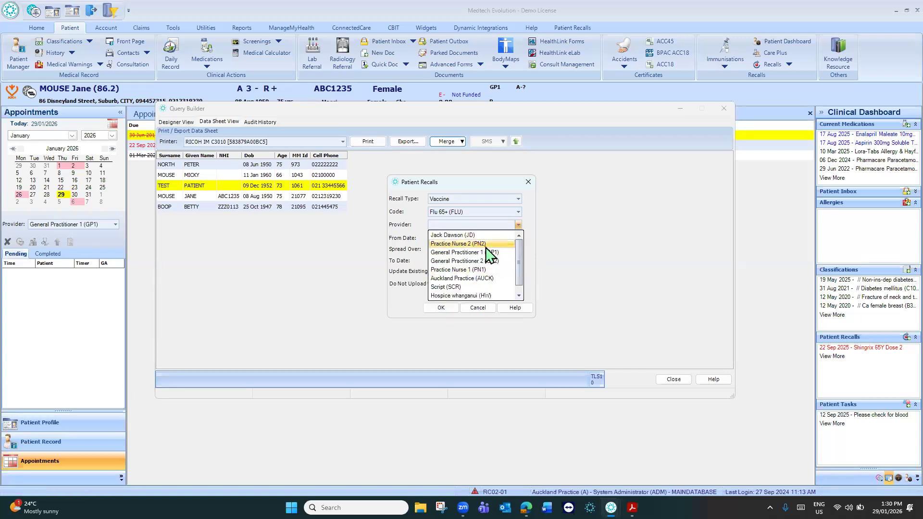
{"action": "left_click", "coordinate": [486, 269]}
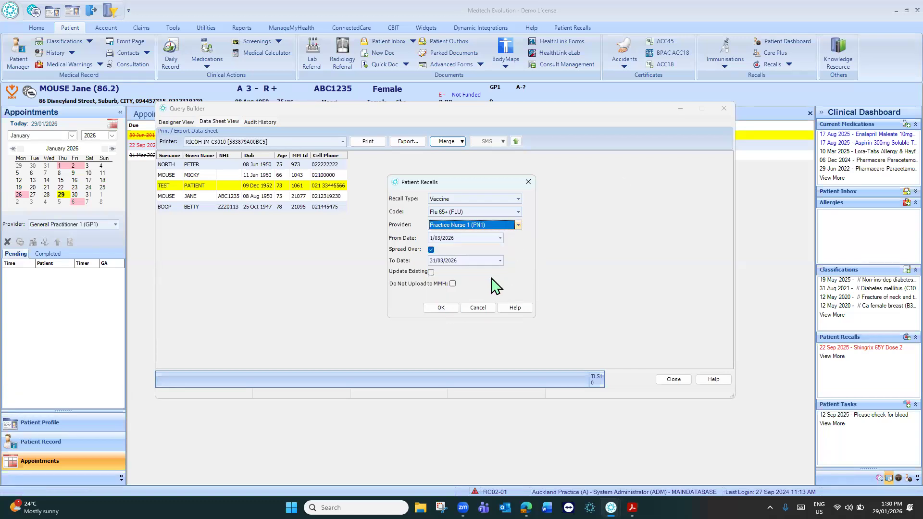
{"action": "left_click", "coordinate": [440, 307]}
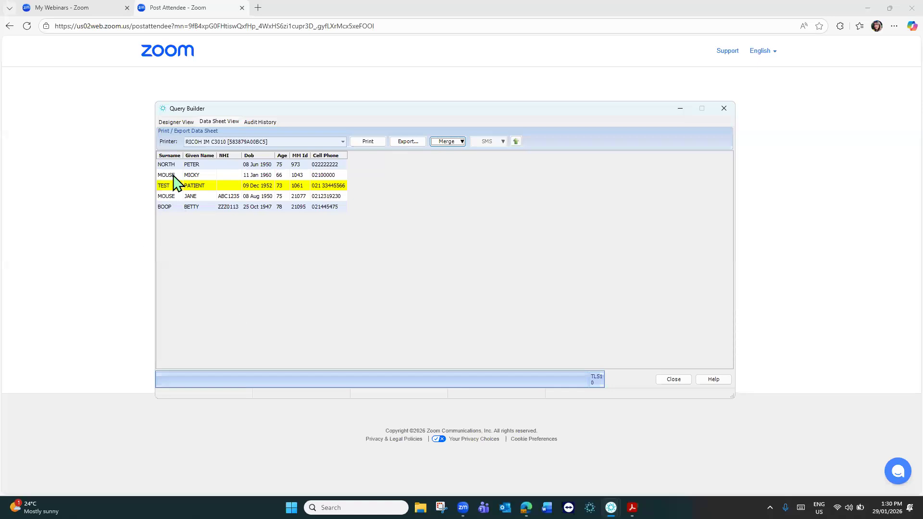
Make the patient in the second result row active, dismiss their alerts, and check their recalls in the main Medtech Evolution window
{"action": "left_click", "coordinate": [173, 175]}
{"action": "left_click", "coordinate": [515, 141]}
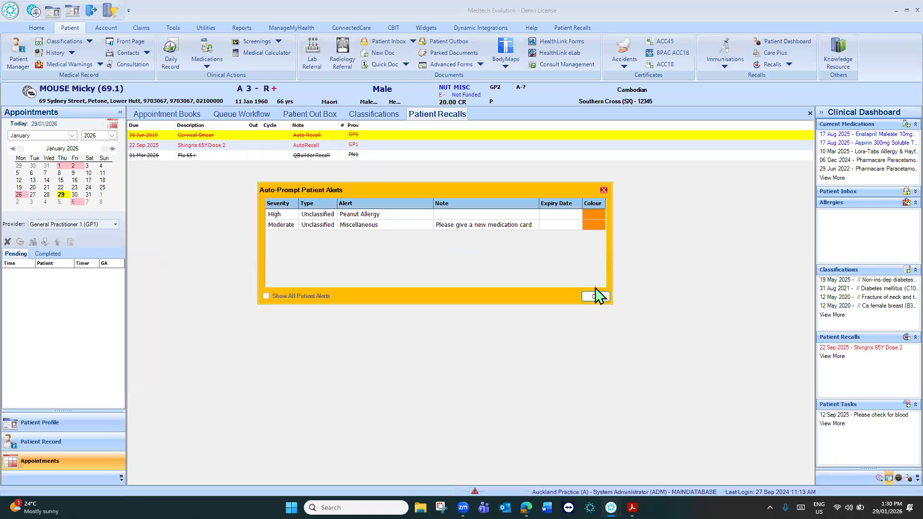
{"action": "left_click", "coordinate": [596, 296]}
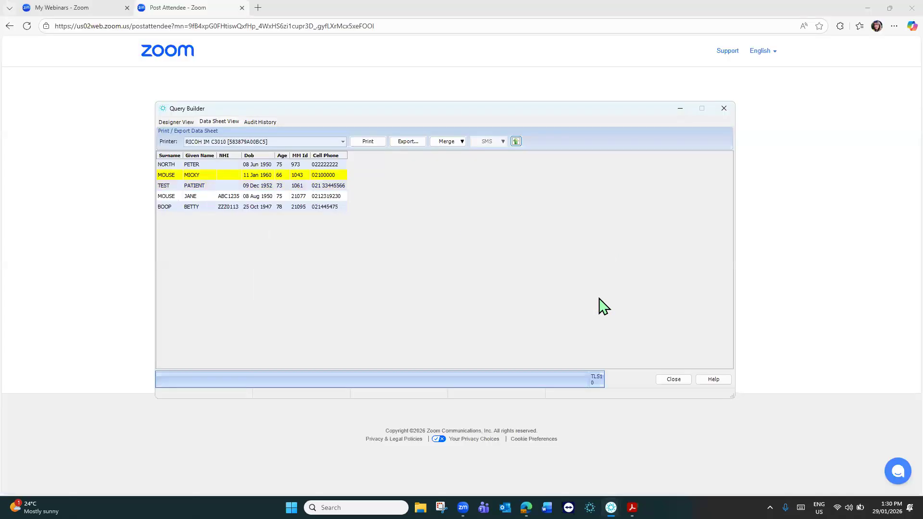
{"action": "mouse_move", "coordinate": [611, 508]}
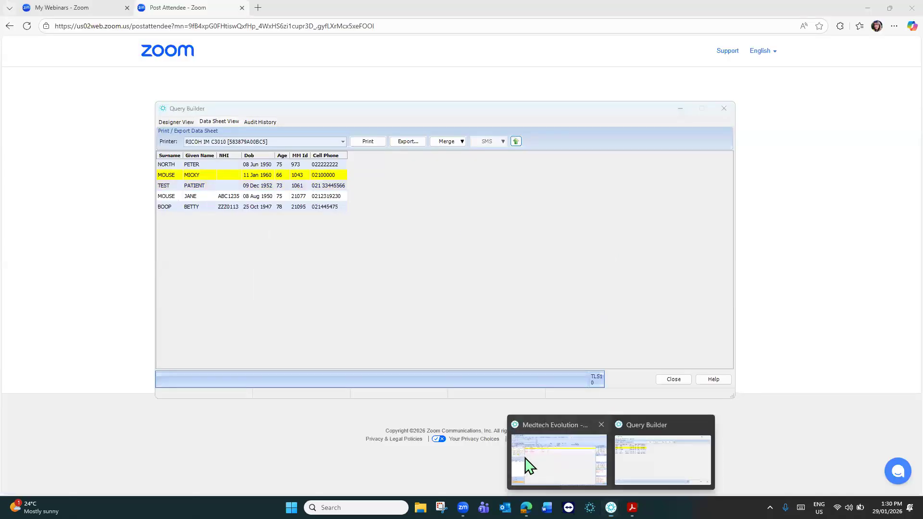
{"action": "left_click", "coordinate": [528, 466]}
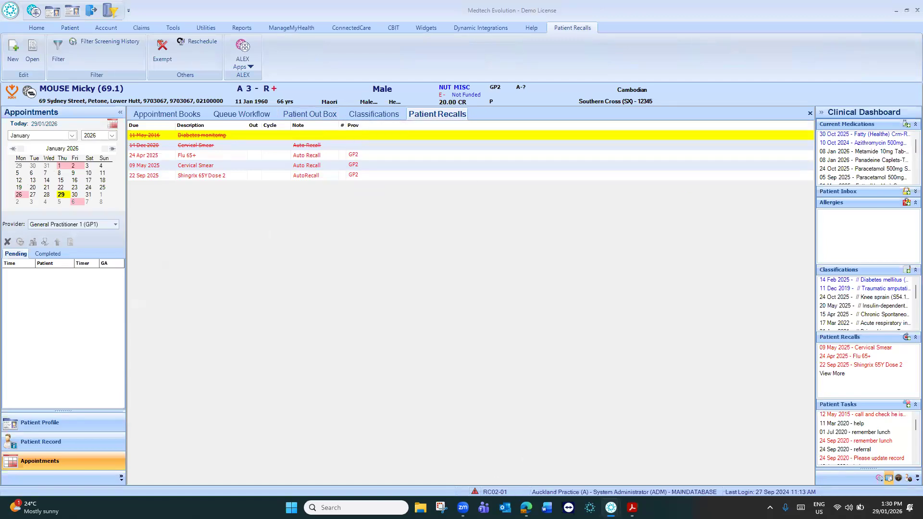
Make the patient in the third Query Builder result row active, dismiss their alerts, and check their recalls in the main Medtech Evolution window
{"action": "mouse_move", "coordinate": [610, 508]}
{"action": "left_click", "coordinate": [642, 464]}
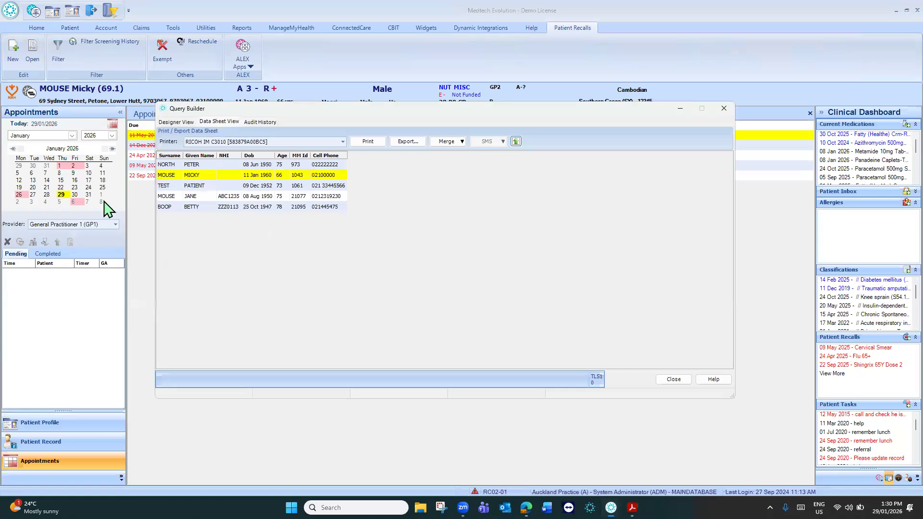
{"action": "left_click", "coordinate": [203, 185]}
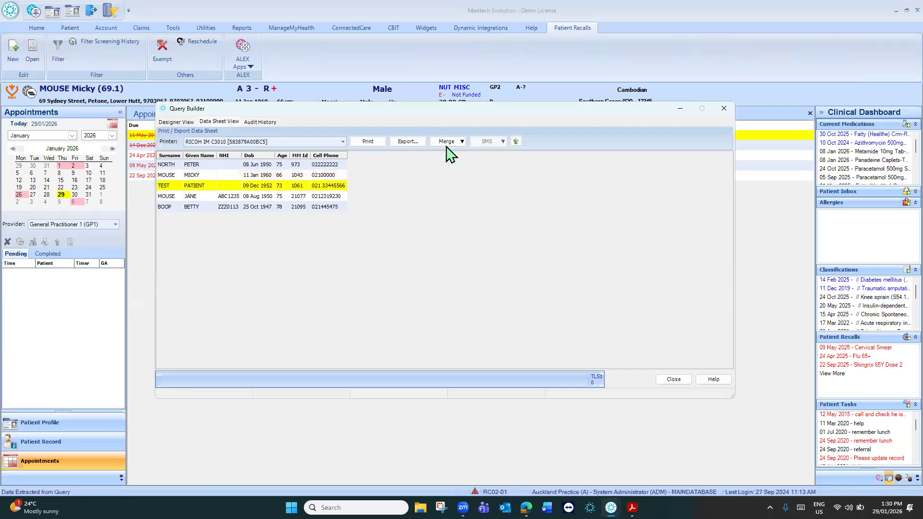
{"action": "left_click", "coordinate": [515, 141]}
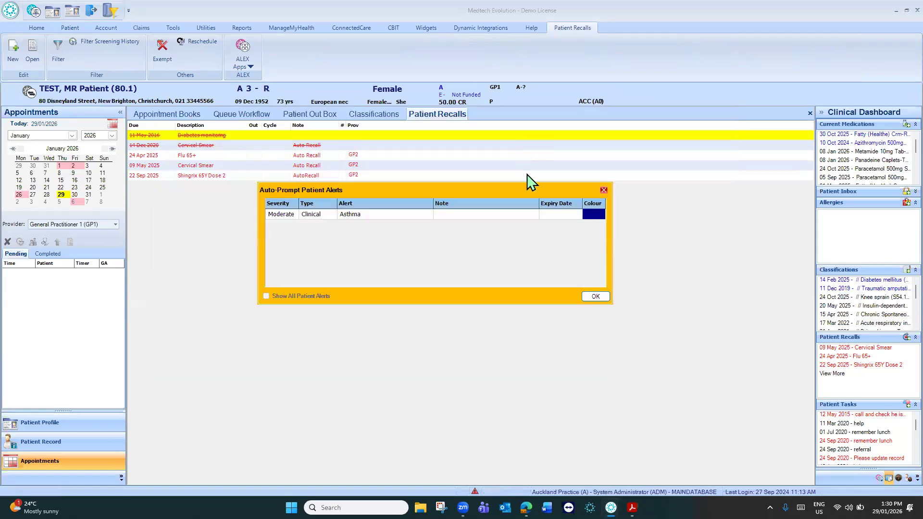
{"action": "left_click", "coordinate": [595, 297]}
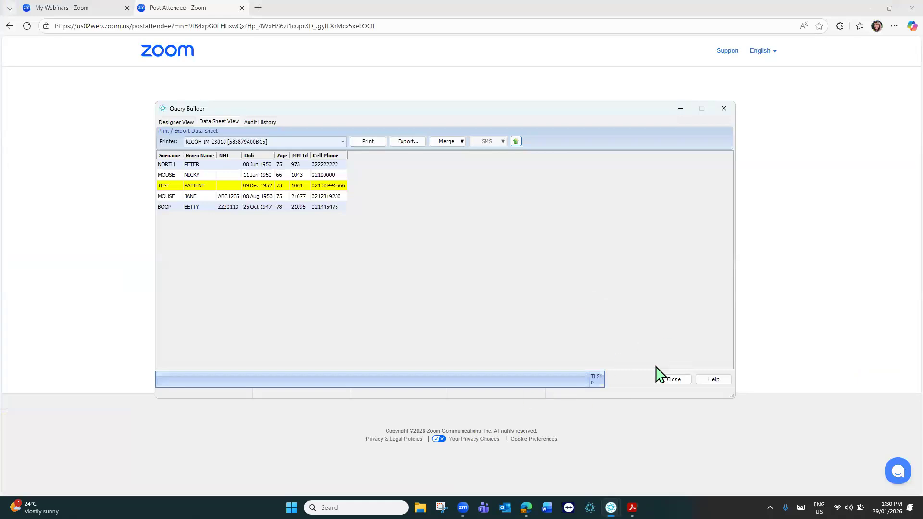
{"action": "mouse_move", "coordinate": [611, 508]}
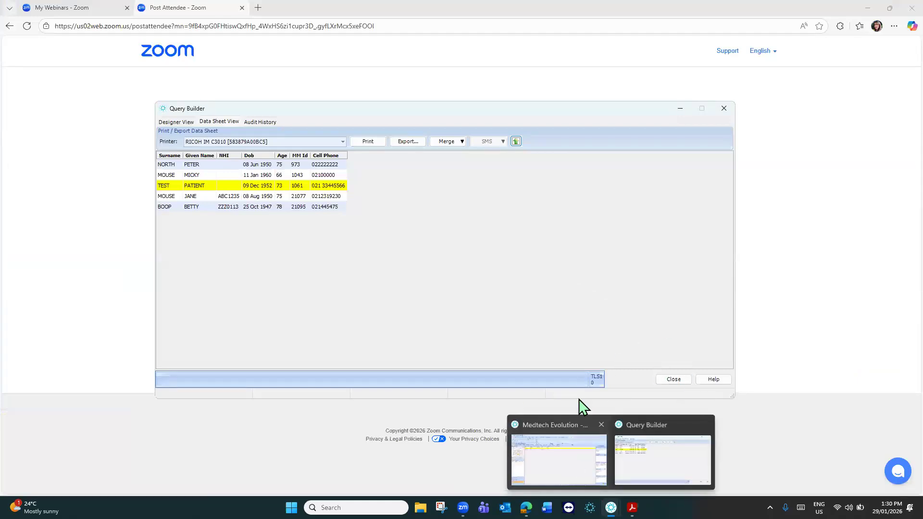
{"action": "left_click", "coordinate": [557, 452]}
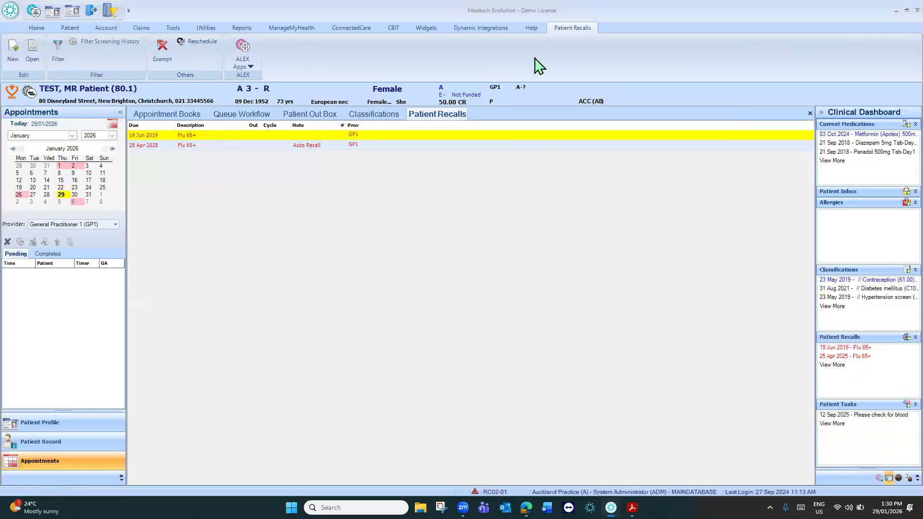
{"action": "left_click", "coordinate": [70, 27]}
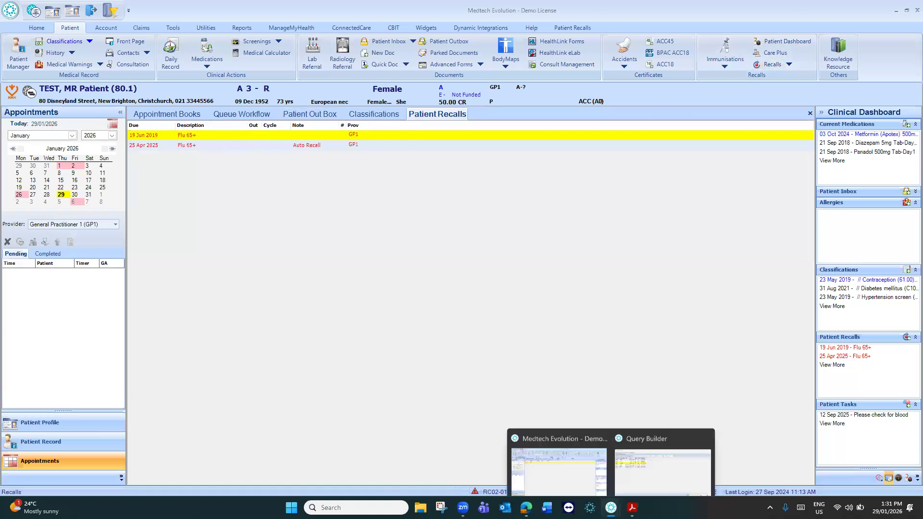
Return to the Query Builder results and start another Patient Recalls merge with recall type Vaccine and code Flu 65+ (FLU)
{"action": "mouse_move", "coordinate": [632, 508]}
{"action": "left_click", "coordinate": [652, 470]}
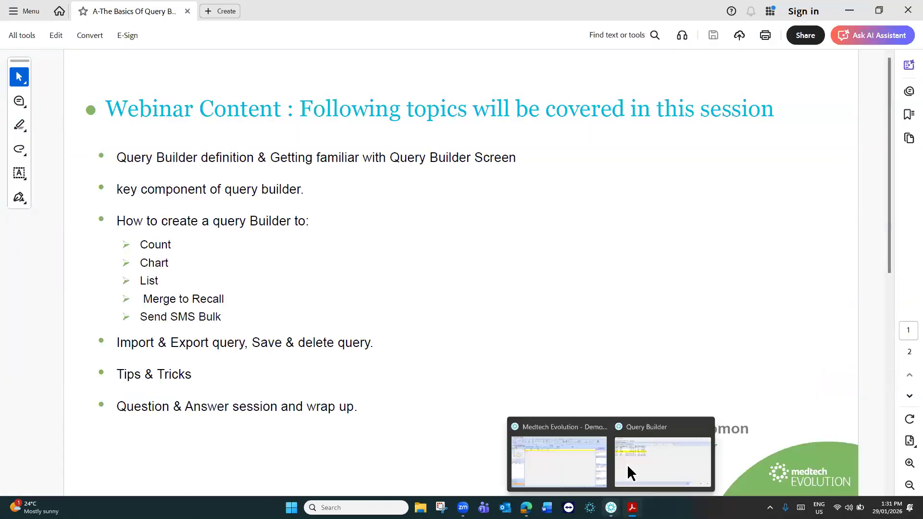
{"action": "left_click", "coordinate": [628, 471]}
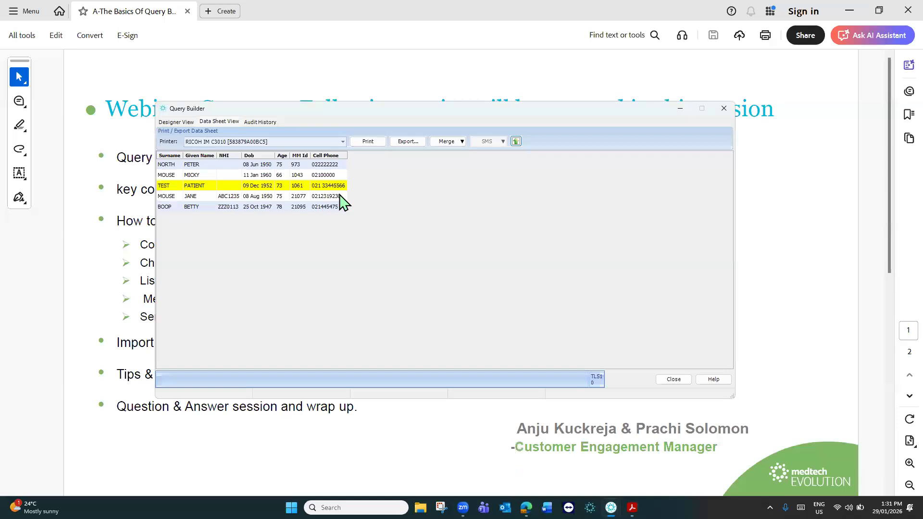
{"action": "left_click", "coordinate": [460, 142]}
{"action": "left_click", "coordinate": [476, 194]}
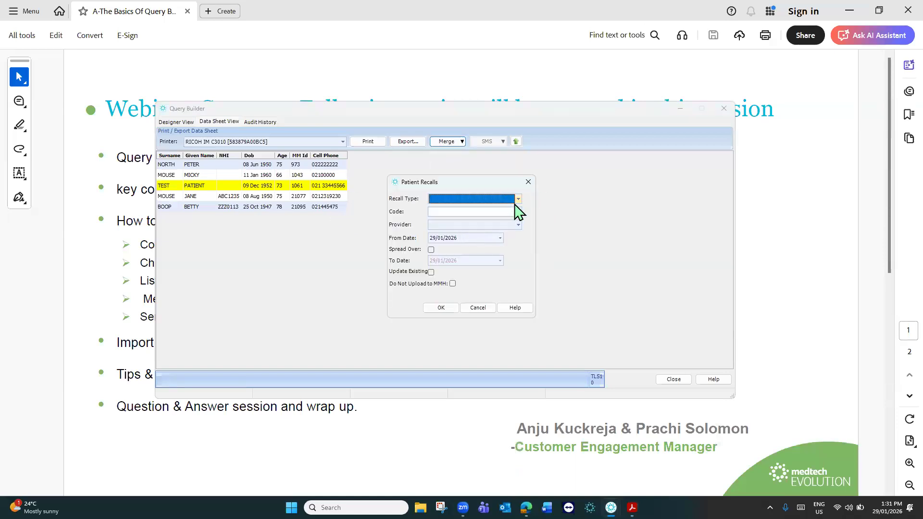
{"action": "left_click", "coordinate": [518, 199]}
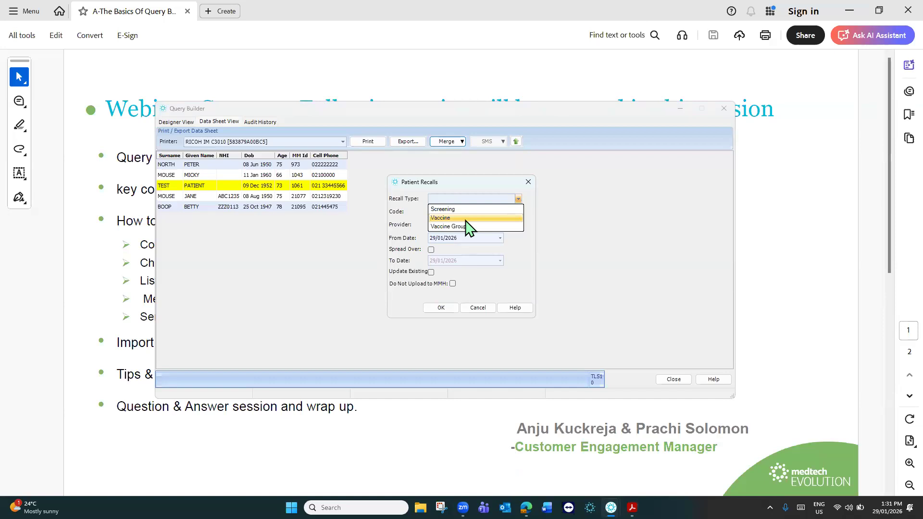
{"action": "left_click", "coordinate": [514, 219]}
{"action": "left_click", "coordinate": [518, 212]}
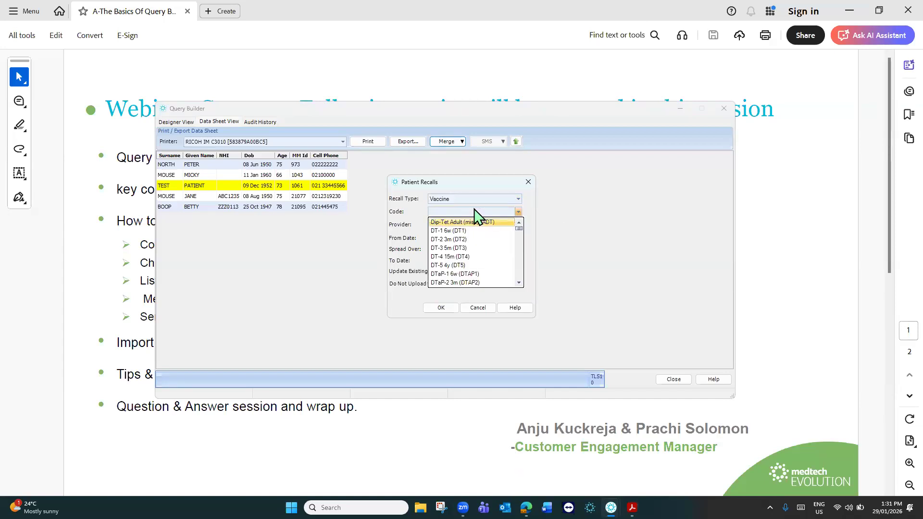
{"action": "left_click", "coordinate": [474, 211]}
{"action": "key", "text": "f"}
{"action": "key", "text": "f"}
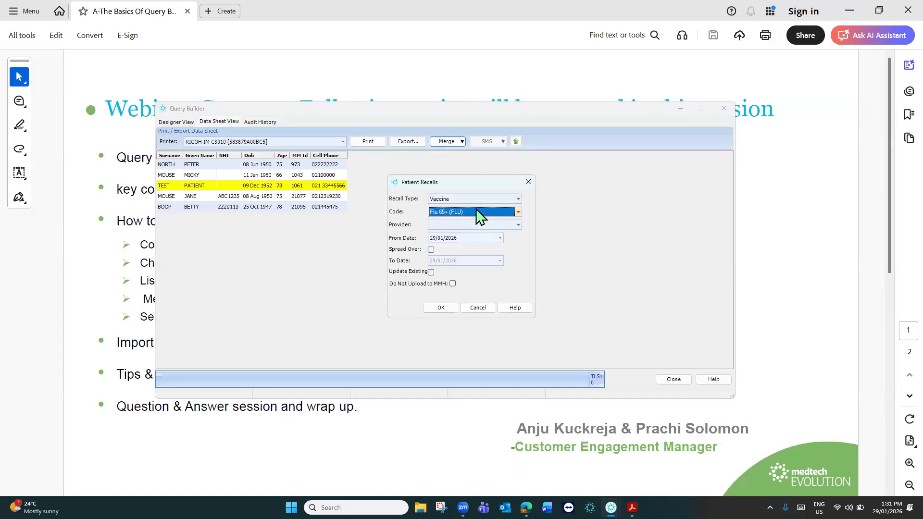
Set the recall provider to Practice Nurse 1 (PN1), enable Spread Over, and set the From Date to 01/03/2026
{"action": "left_click", "coordinate": [518, 225]}
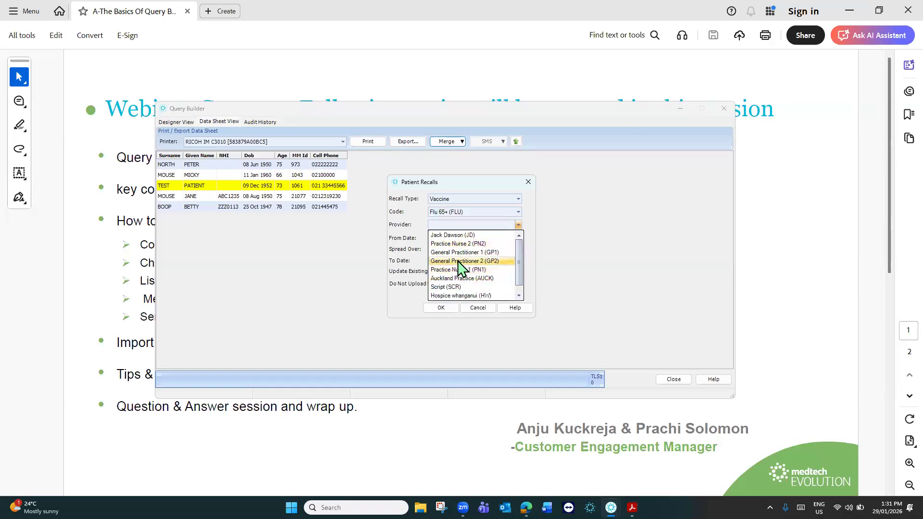
{"action": "left_click", "coordinate": [461, 271]}
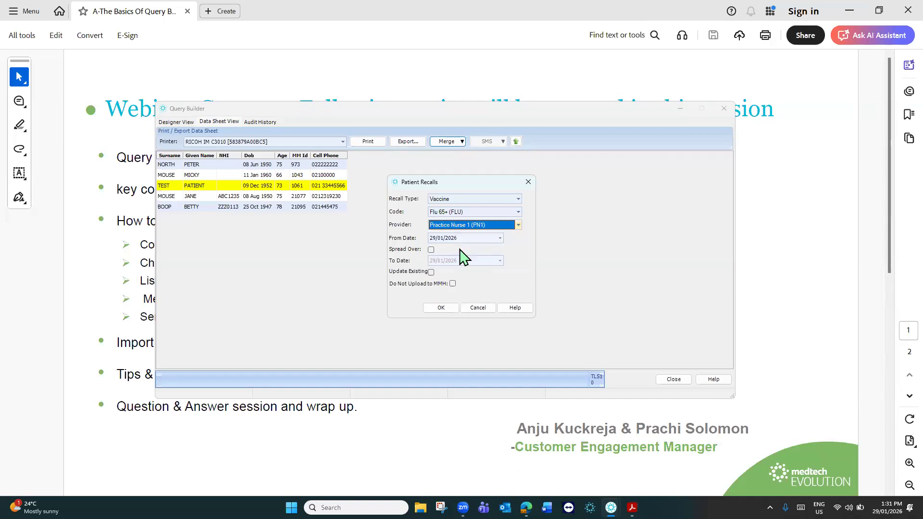
{"action": "left_click", "coordinate": [430, 249]}
{"action": "left_click", "coordinate": [500, 238]}
{"action": "left_click", "coordinate": [498, 253]}
{"action": "left_click", "coordinate": [498, 253]}
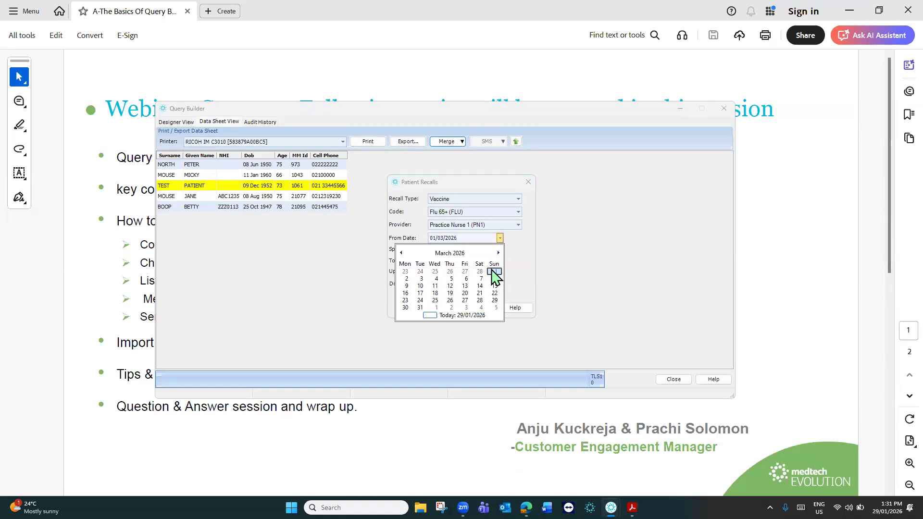
{"action": "left_click", "coordinate": [494, 271]}
Set the recalls' To Date to 30/04/2026 and apply the merge to the listed patients
{"action": "left_click", "coordinate": [501, 261]}
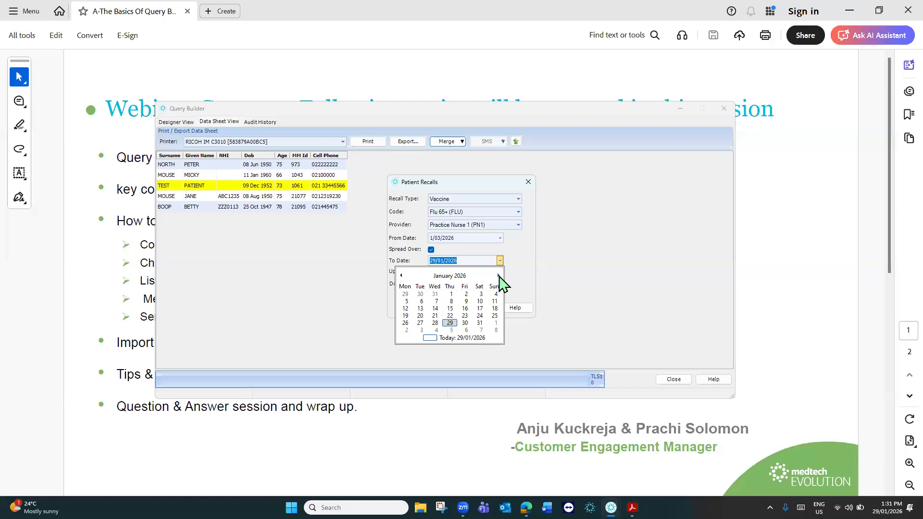
{"action": "left_click", "coordinate": [498, 275]}
{"action": "left_click", "coordinate": [498, 276]}
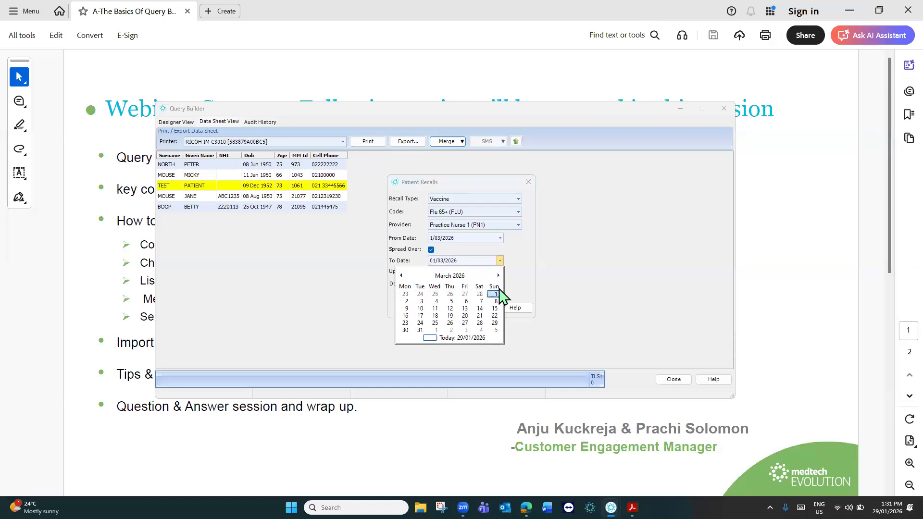
{"action": "left_click", "coordinate": [498, 275]}
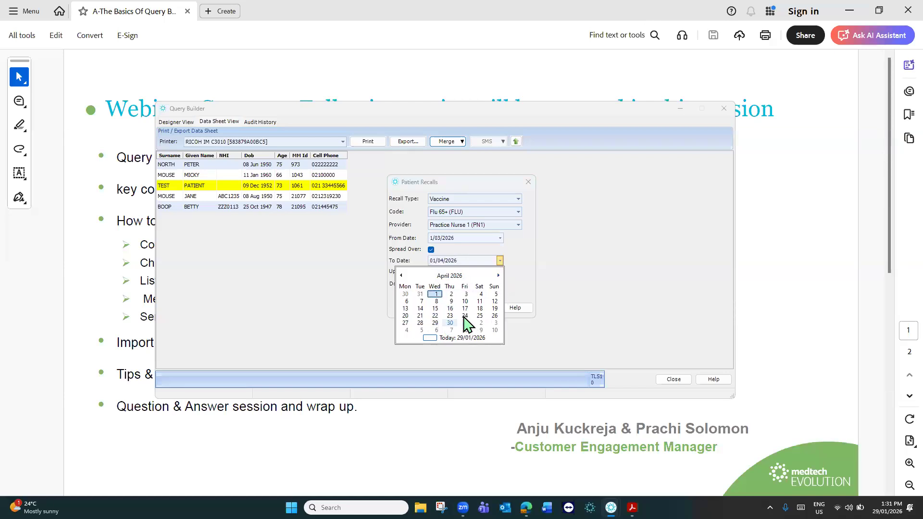
{"action": "left_click", "coordinate": [450, 323]}
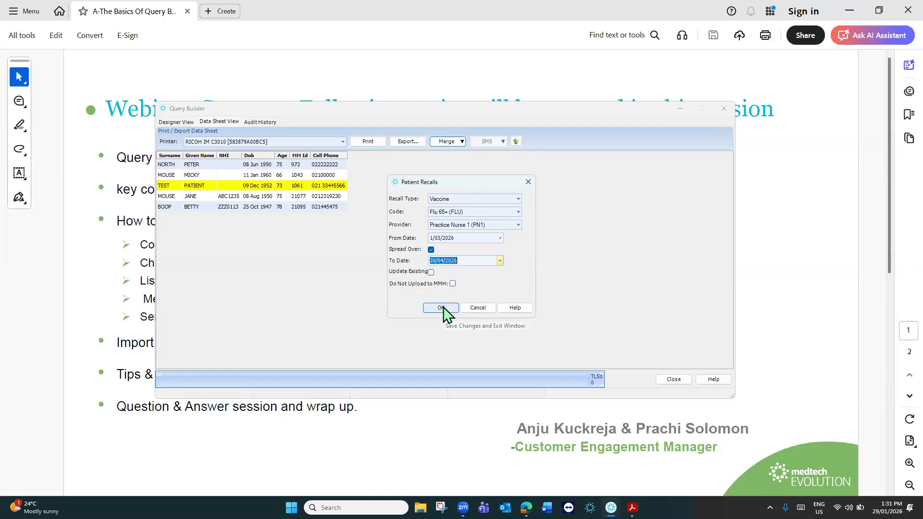
{"action": "left_click", "coordinate": [442, 308]}
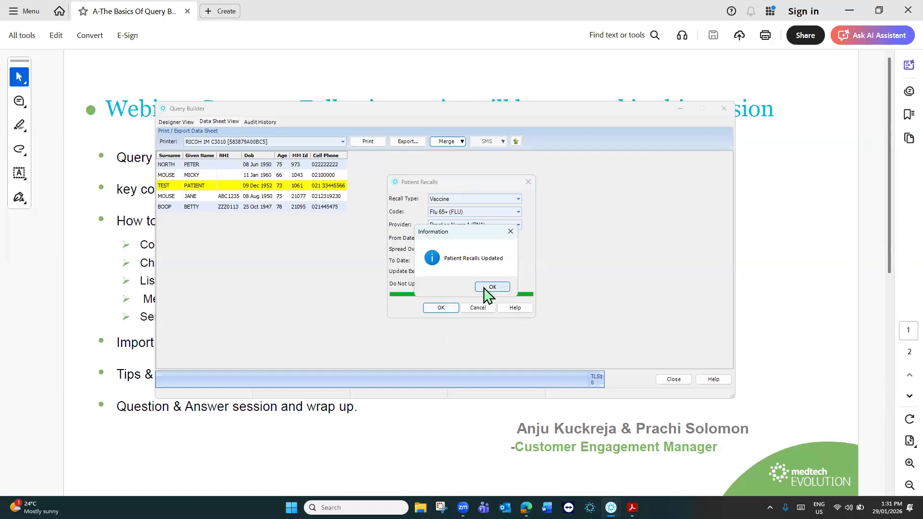
{"action": "left_click", "coordinate": [485, 289]}
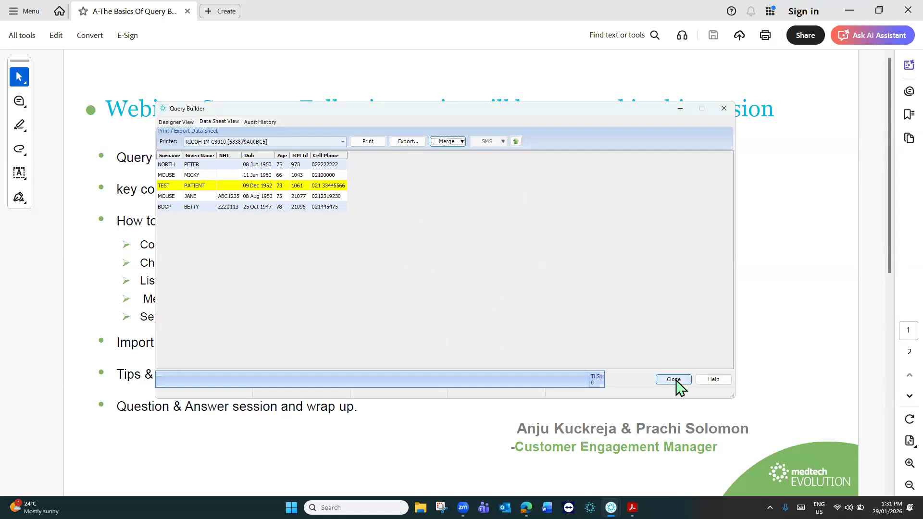
Save the query "List of 65+ with no flu65+ recall" in the TEST123 folder from its design view
{"action": "left_click", "coordinate": [174, 123]}
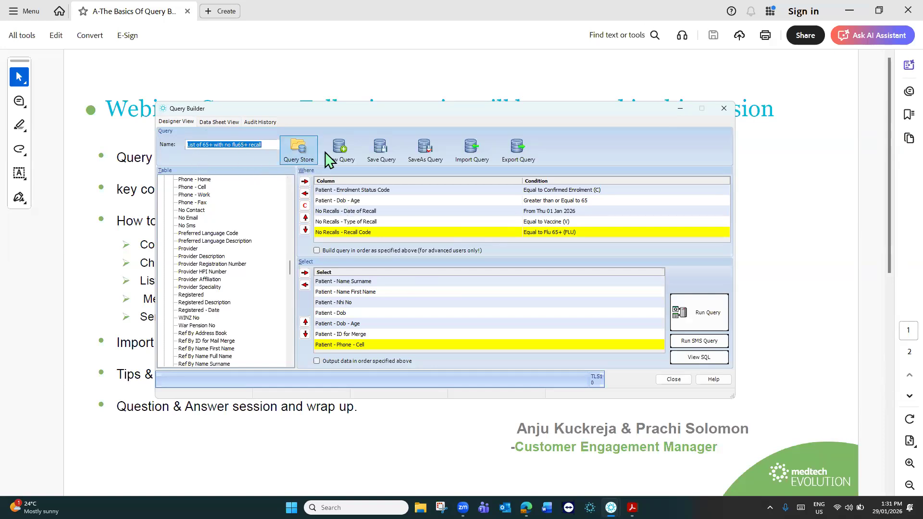
{"action": "left_click", "coordinate": [380, 150]}
{"action": "left_click", "coordinate": [534, 287]}
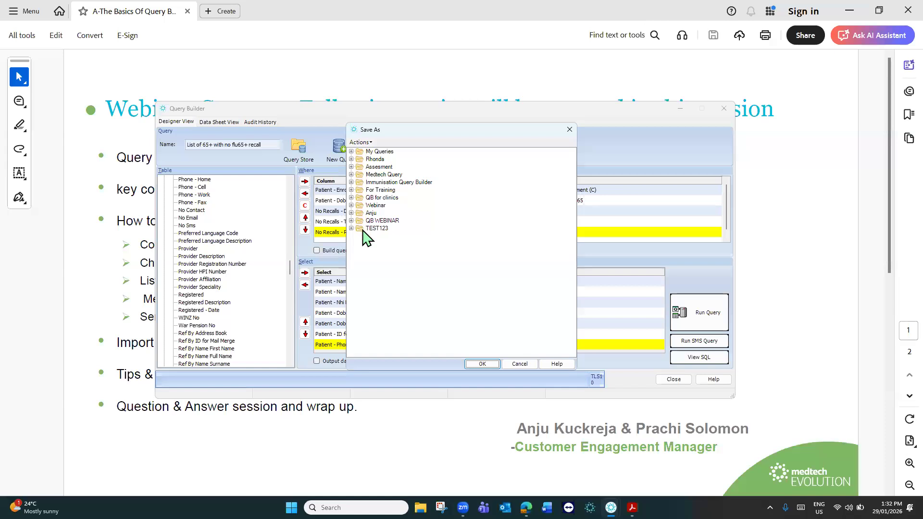
{"action": "left_click", "coordinate": [377, 229]}
{"action": "left_click", "coordinate": [475, 364]}
{"action": "left_click", "coordinate": [525, 290]}
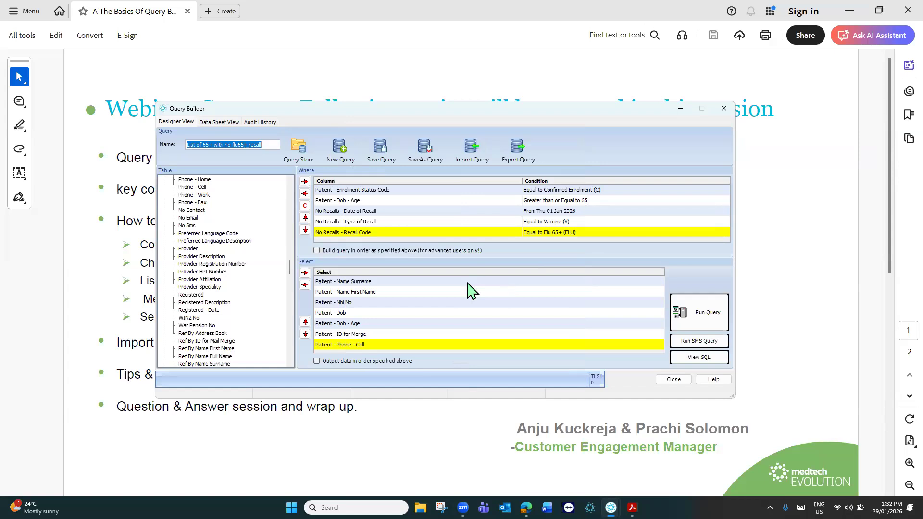
Export the query as "List of 65+ with no flu65+ recall.qbu" to the 1-QUERY BUILDER folder, replacing the existing file
{"action": "left_click", "coordinate": [517, 146]}
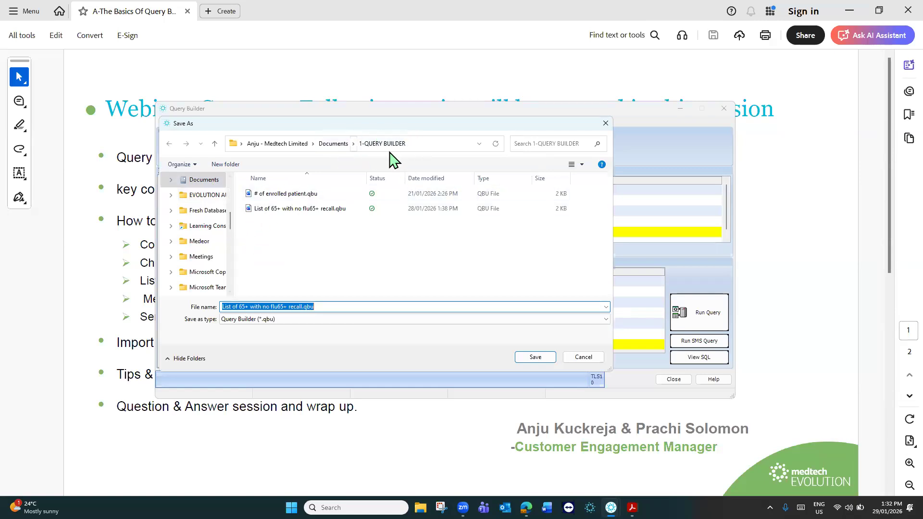
{"action": "left_click", "coordinate": [538, 352]}
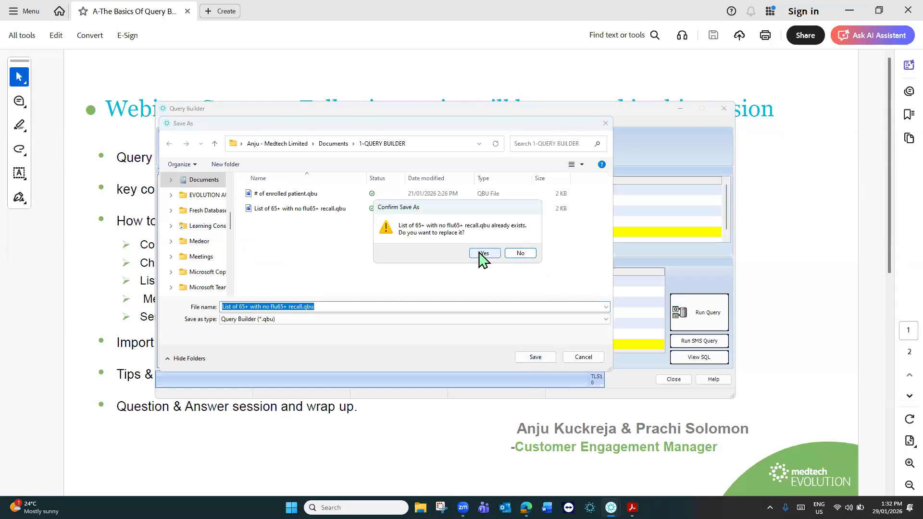
{"action": "left_click", "coordinate": [483, 254]}
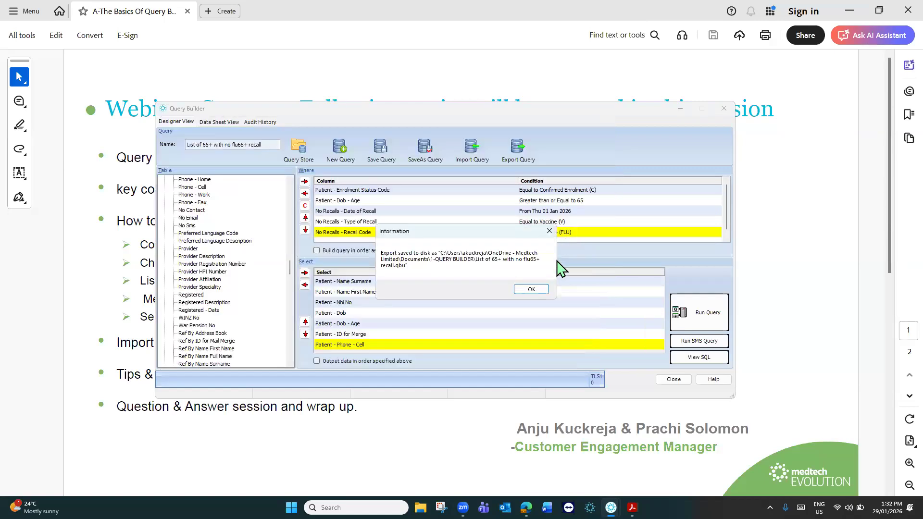
{"action": "left_click", "coordinate": [531, 289]}
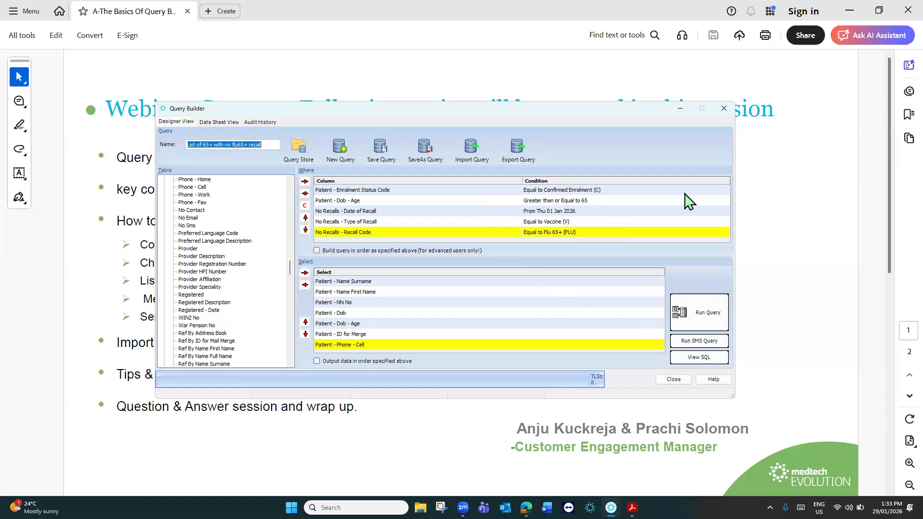
Import "# of enrolled patient.qbu" from the 1-QUERY BUILDER folder in Documents and save the query in the TEST123 folder
{"action": "left_click", "coordinate": [473, 146]}
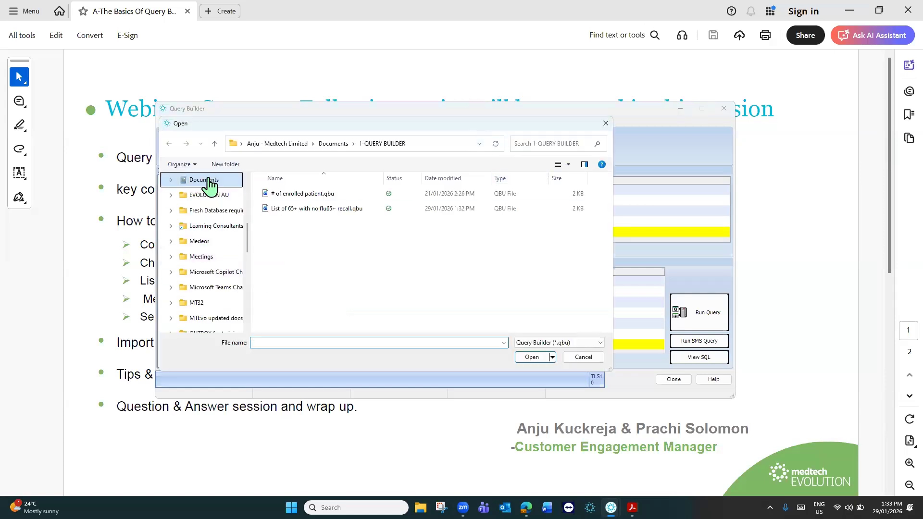
{"action": "left_click", "coordinate": [205, 180]}
{"action": "double_click", "coordinate": [287, 195]}
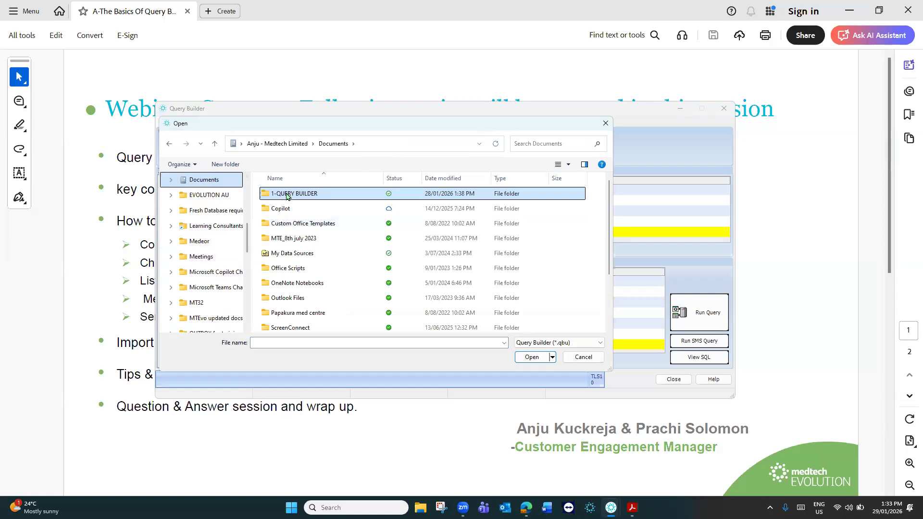
{"action": "left_click", "coordinate": [296, 194]}
{"action": "left_click", "coordinate": [530, 358]}
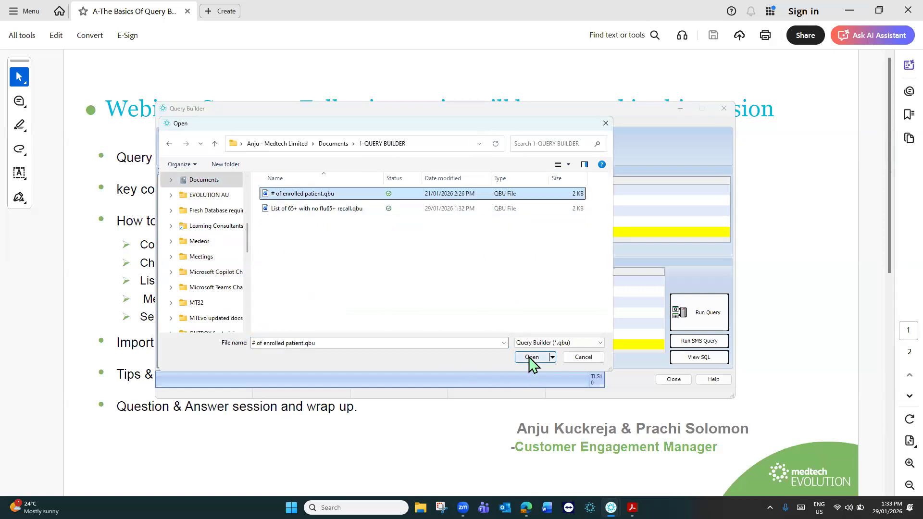
{"action": "left_click", "coordinate": [495, 287]}
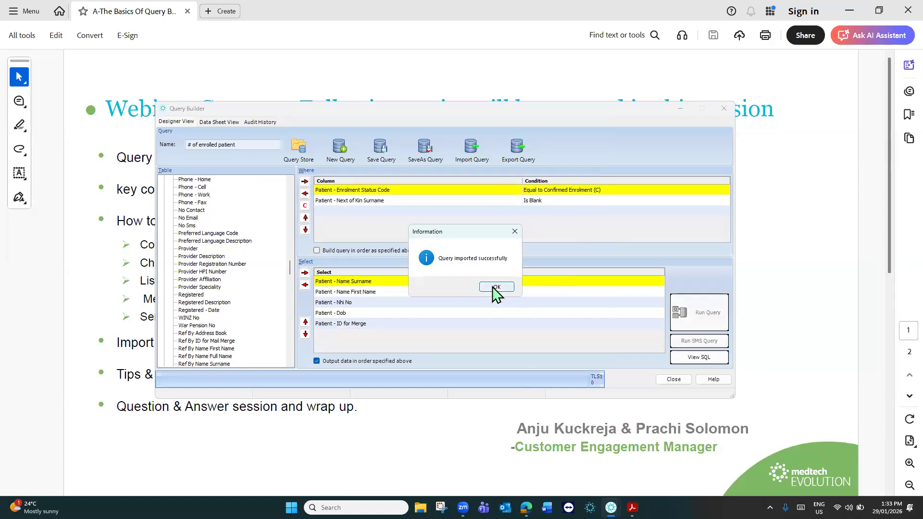
{"action": "left_click", "coordinate": [378, 145]}
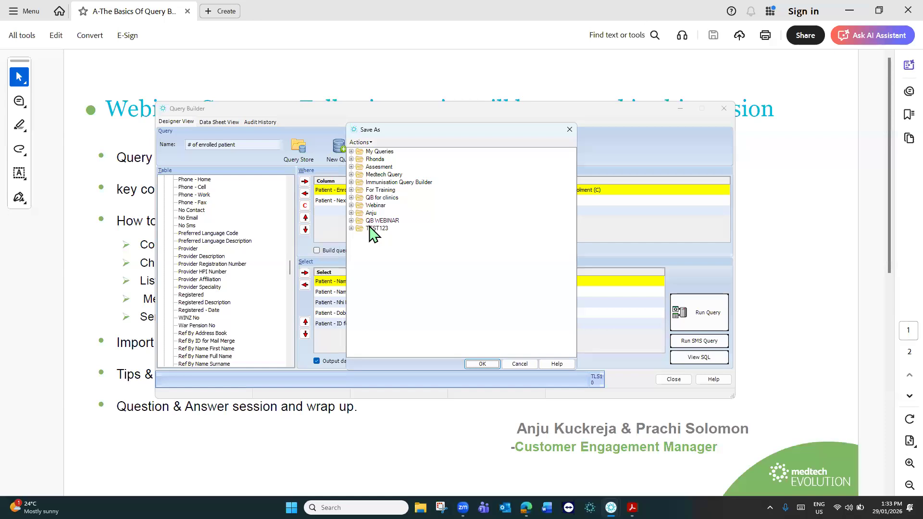
{"action": "left_click", "coordinate": [373, 228]}
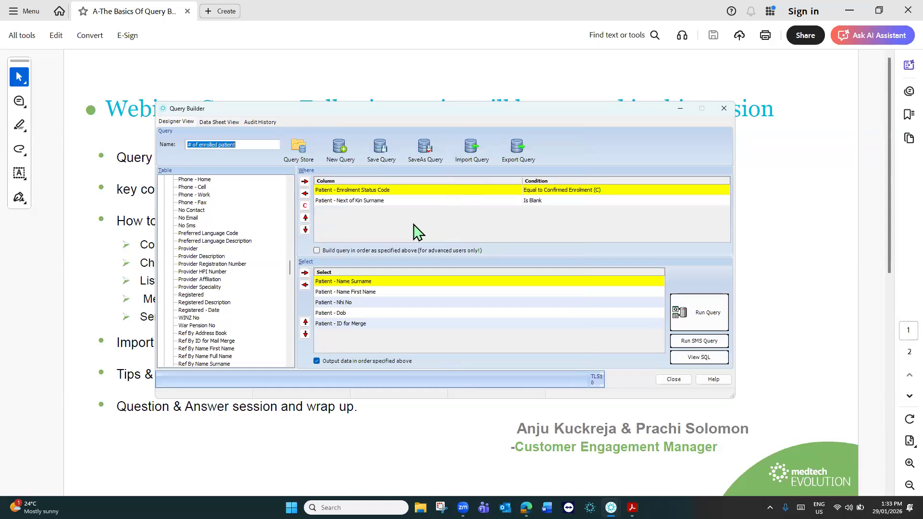
Delete the "# of enrolled Patient" query from the query store folder directly above QB WEBINAR
{"action": "left_click", "coordinate": [300, 147]}
{"action": "left_click", "coordinate": [301, 147]}
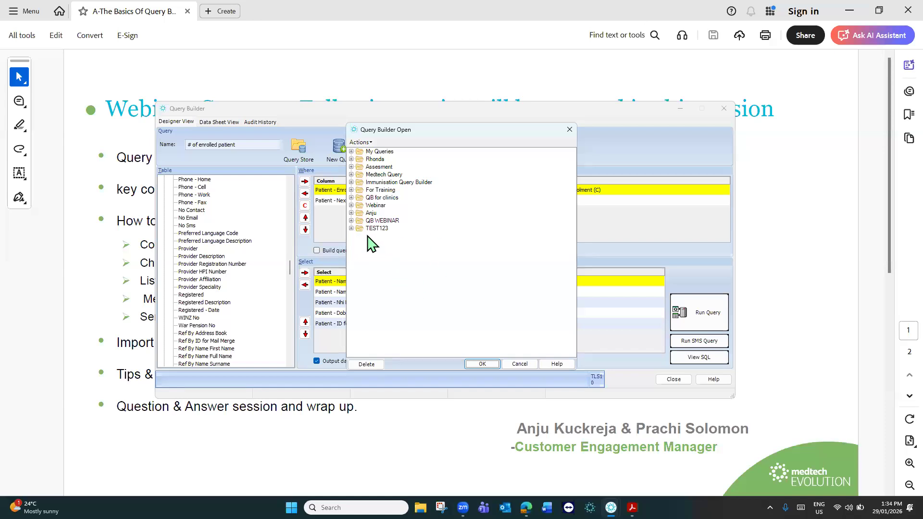
{"action": "left_click", "coordinate": [351, 213]}
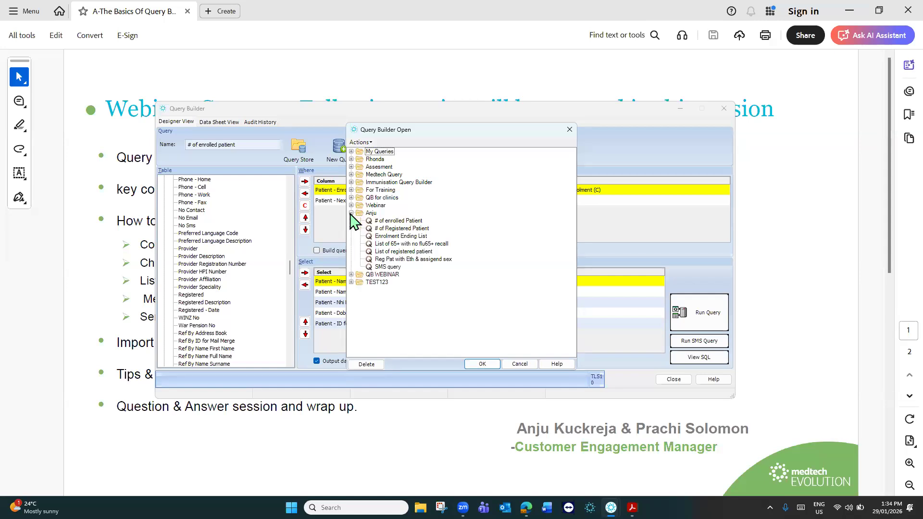
{"action": "left_click", "coordinate": [401, 221]}
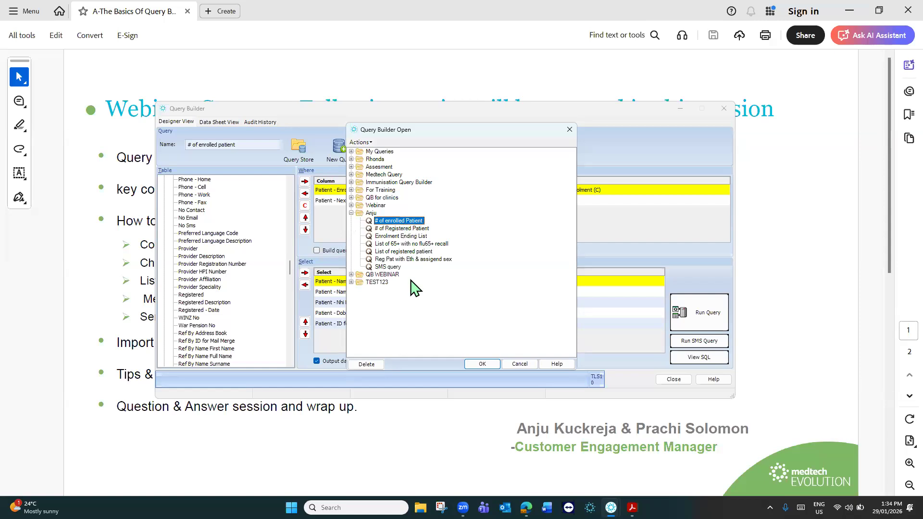
{"action": "left_click", "coordinate": [366, 366]}
{"action": "left_click", "coordinate": [473, 287]}
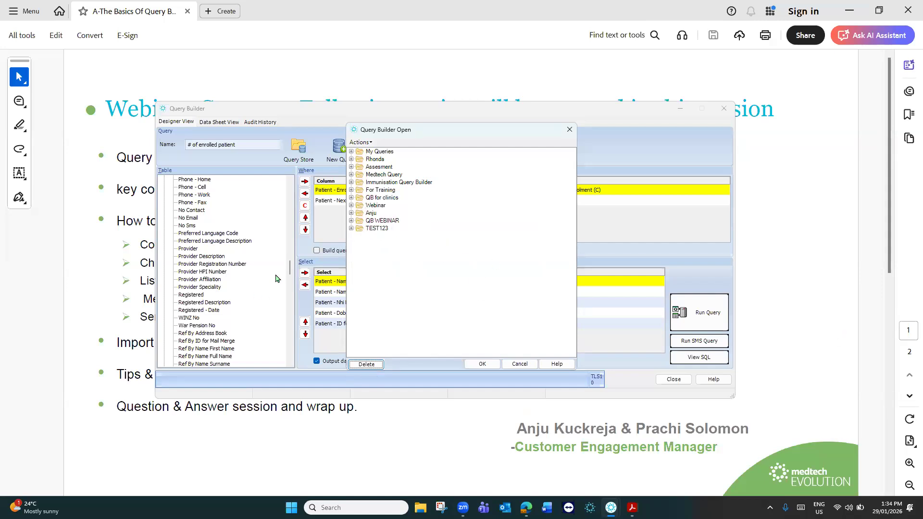
Move the query "# of Patient with Diabetic Or Asthma" from the Webinar folder into TEST123, and close the query store
{"action": "left_click", "coordinate": [351, 205]}
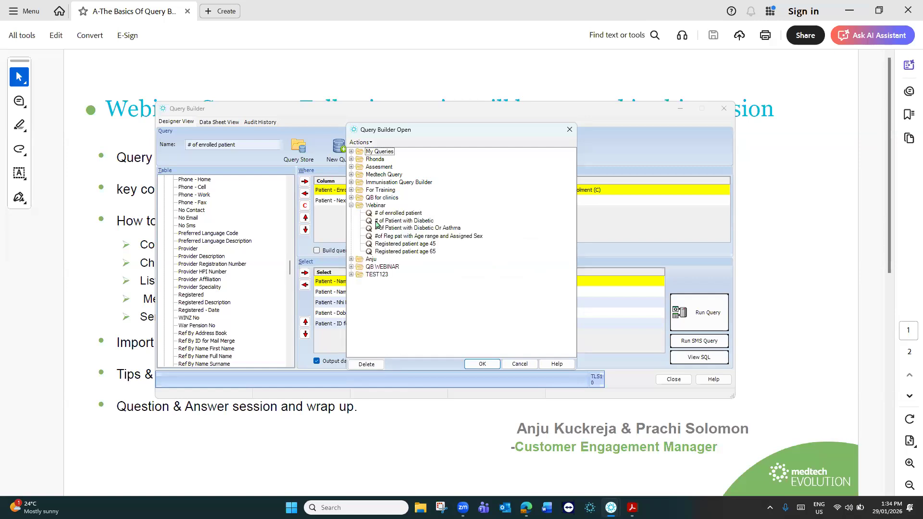
{"action": "left_click", "coordinate": [410, 228]}
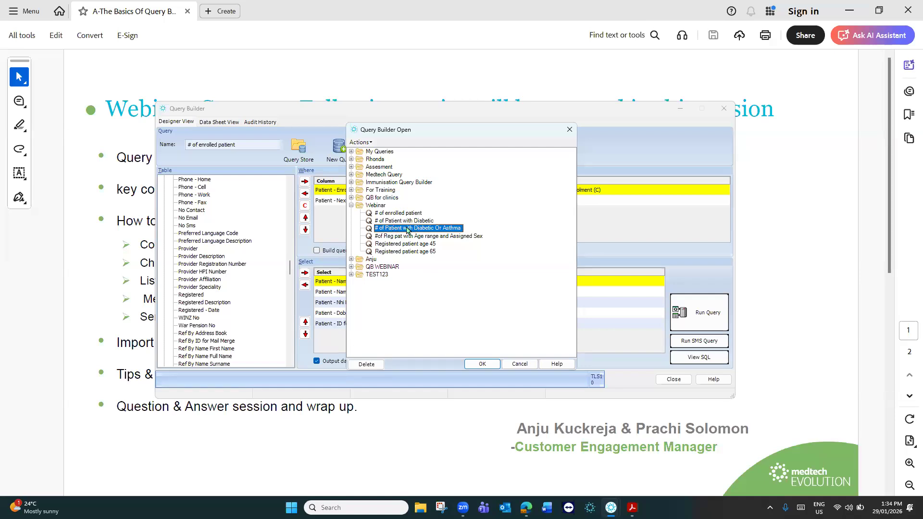
{"action": "left_click_drag", "start_coordinate": [437, 235], "coordinate": [358, 275]}
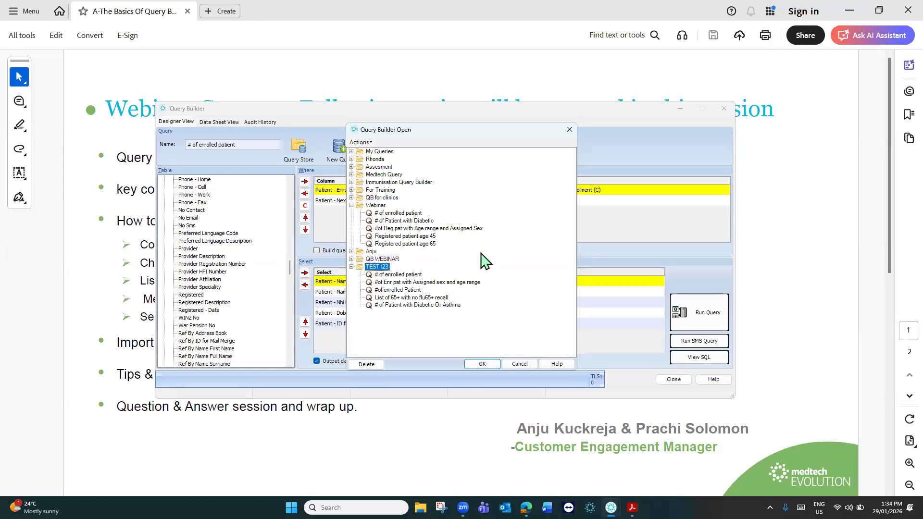
{"action": "left_click", "coordinate": [352, 206]}
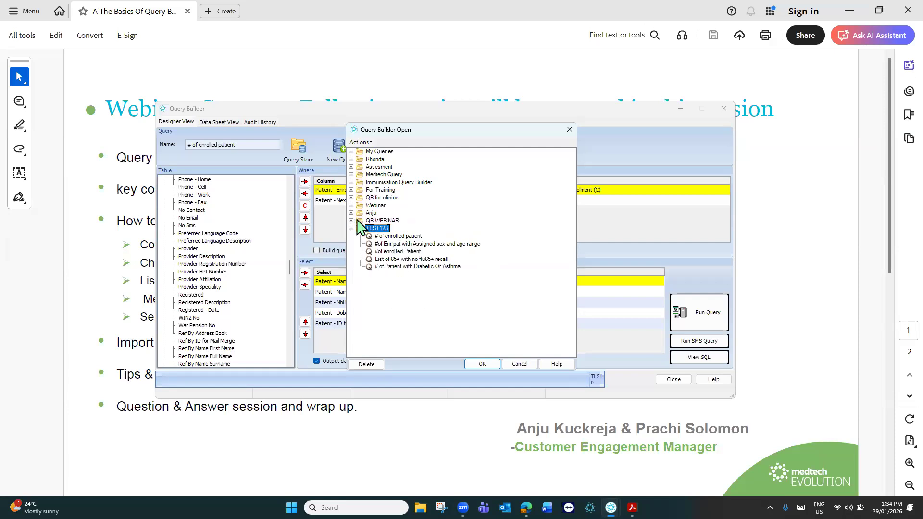
{"action": "left_click", "coordinate": [351, 229]}
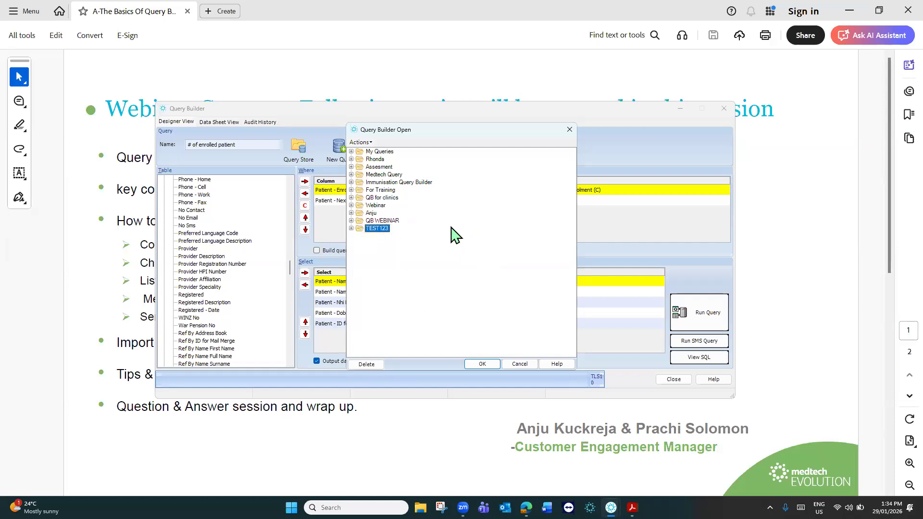
{"action": "left_click", "coordinate": [494, 365]}
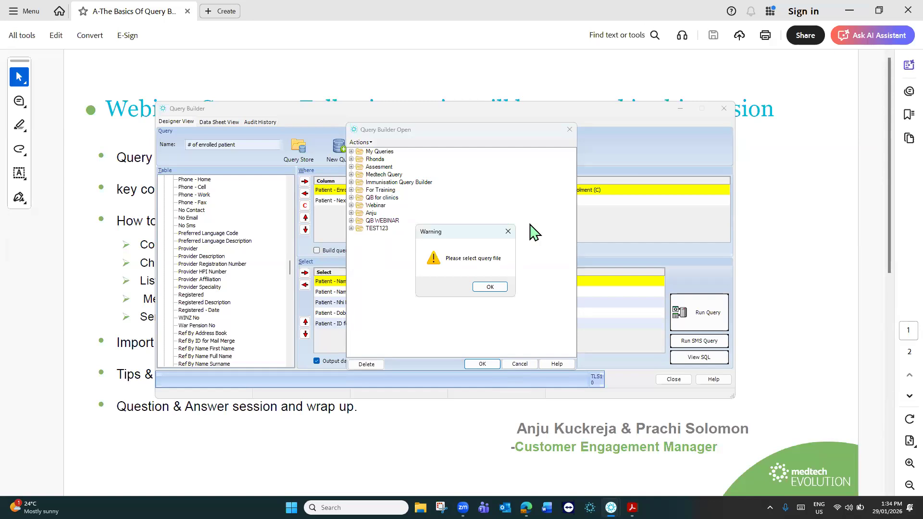
{"action": "left_click", "coordinate": [488, 287]}
{"action": "left_click", "coordinate": [524, 364]}
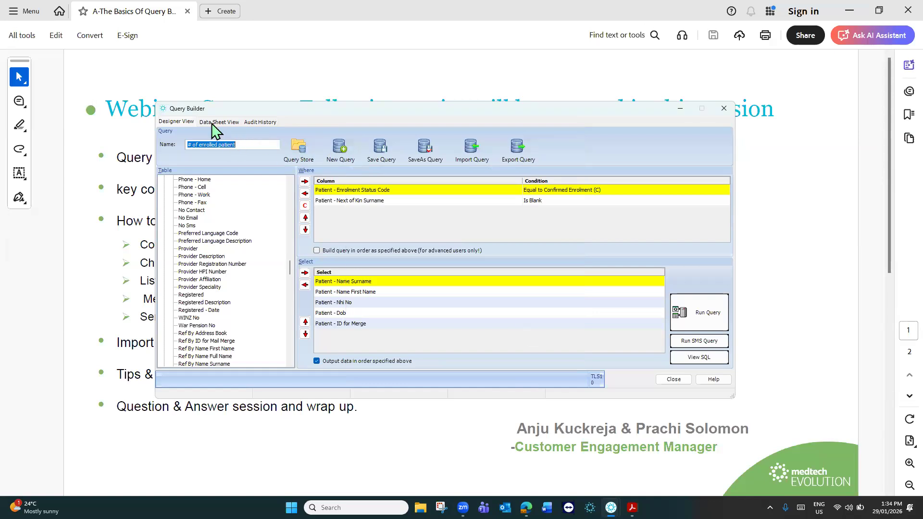
Examine the print, export, merge and SMS options of the data sheet, and return to the query design
{"action": "left_click", "coordinate": [214, 123]}
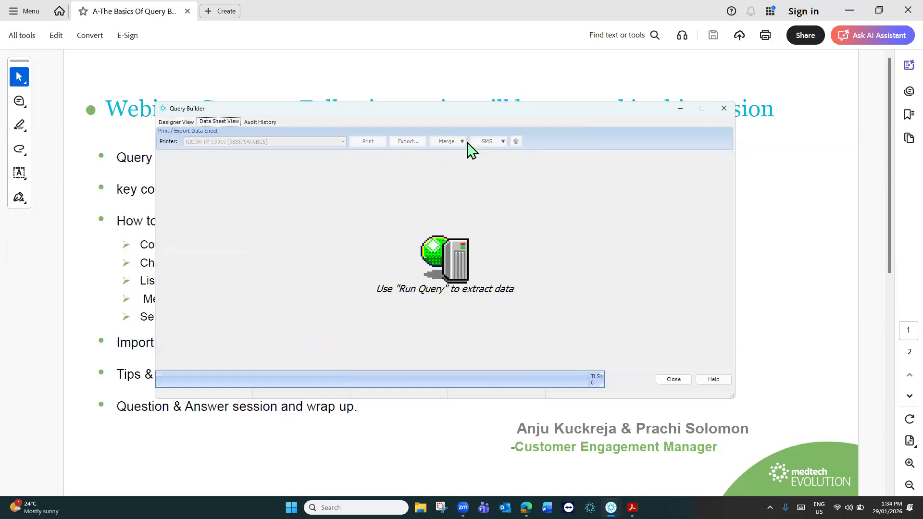
{"action": "left_click", "coordinate": [175, 122]}
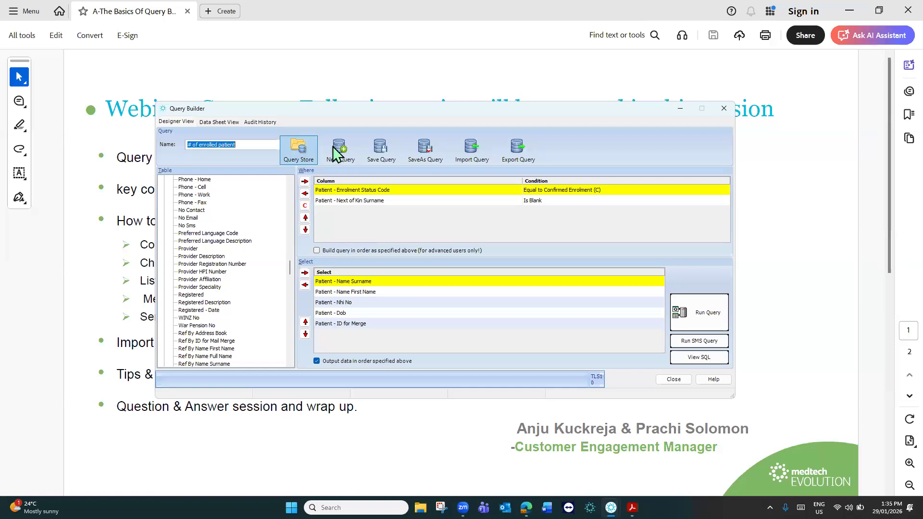
Open the saved query "List of 65+ with no flu65+ recall" from the query store folder directly above QB WEBINAR
{"action": "left_click", "coordinate": [300, 149]}
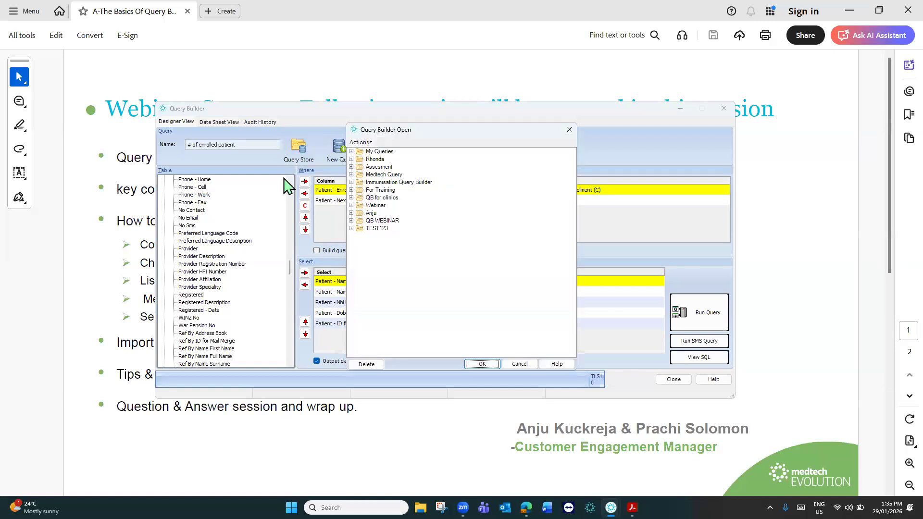
{"action": "left_click", "coordinate": [351, 220]}
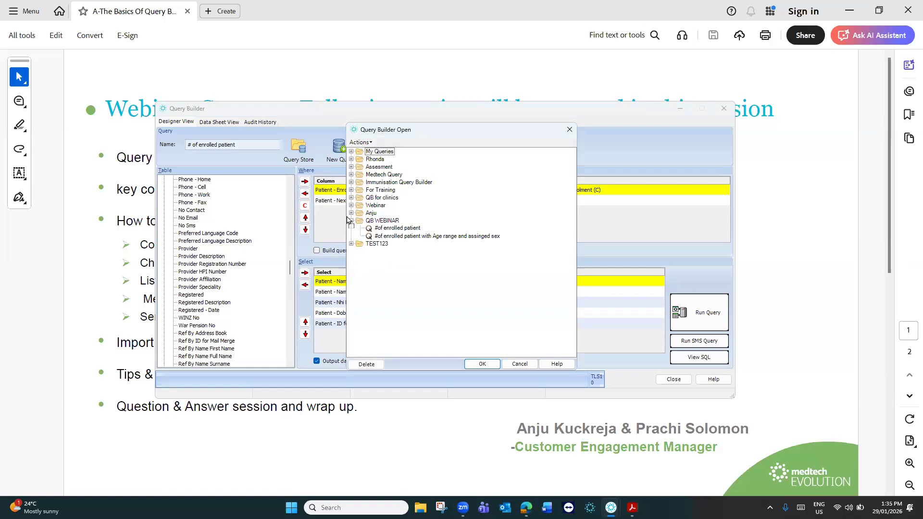
{"action": "left_click_drag", "start_coordinate": [351, 213], "coordinate": [347, 218]}
{"action": "left_click", "coordinate": [490, 289]}
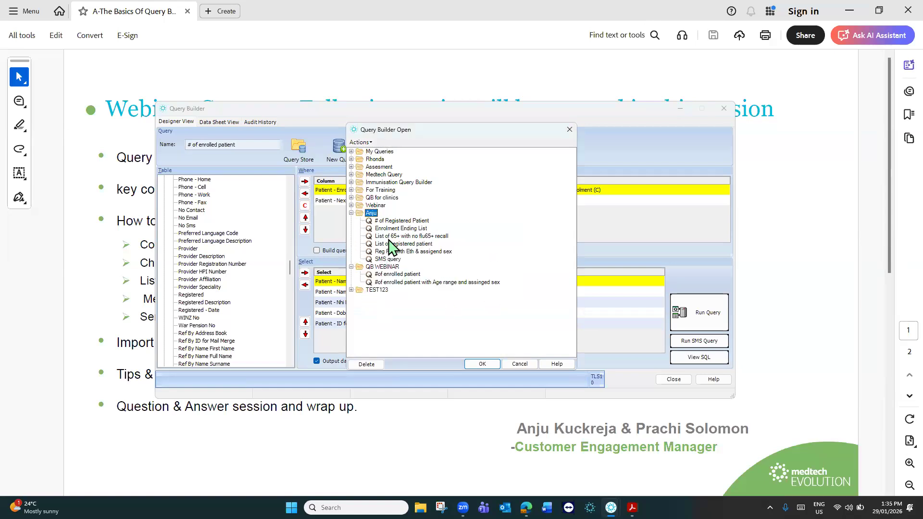
{"action": "left_click", "coordinate": [391, 236]}
{"action": "left_click", "coordinate": [480, 364]}
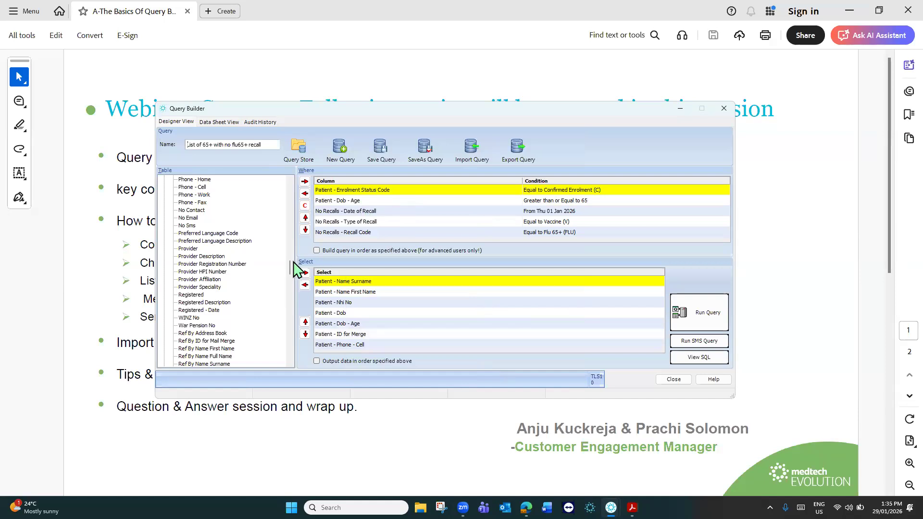
Add Patient Phone - Cell to the query's Where conditions and set its condition to Is NOT Blank
{"action": "left_click_drag", "start_coordinate": [287, 263], "coordinate": [288, 180]}
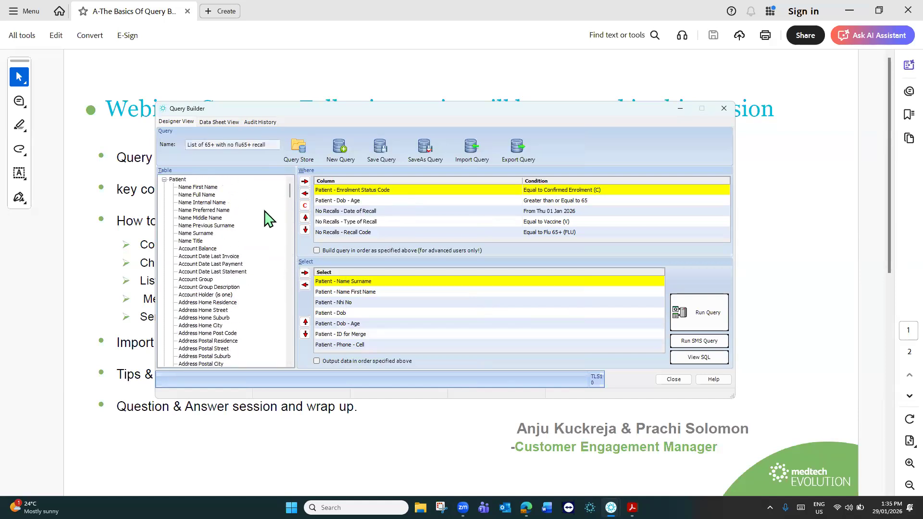
{"action": "key", "text": "p"}
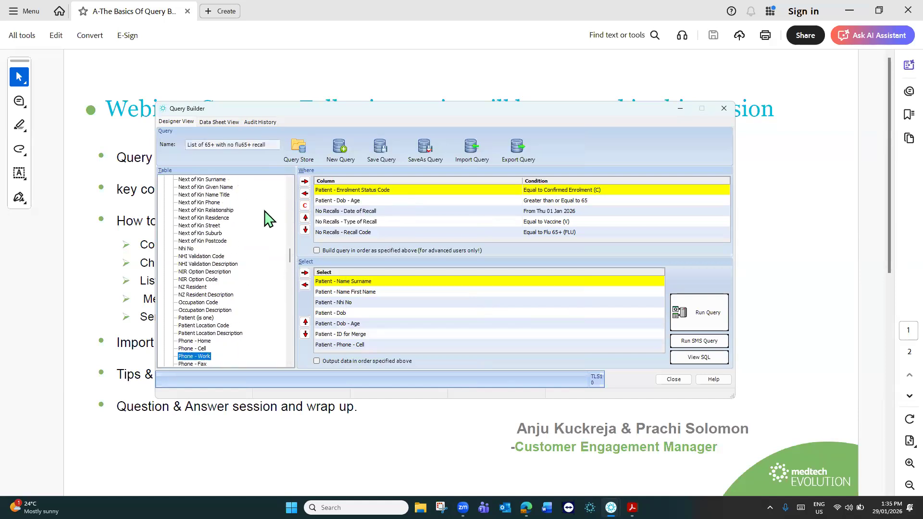
{"action": "left_click", "coordinate": [206, 348]}
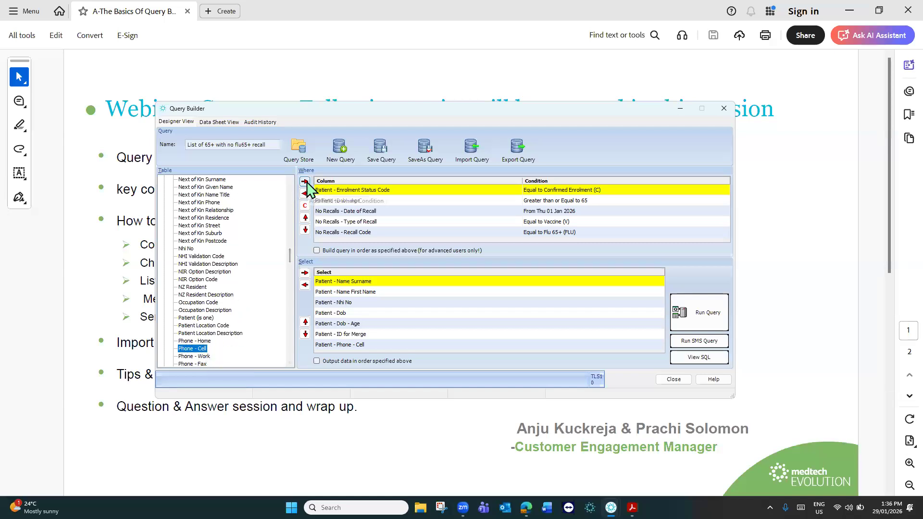
{"action": "left_click", "coordinate": [305, 181]}
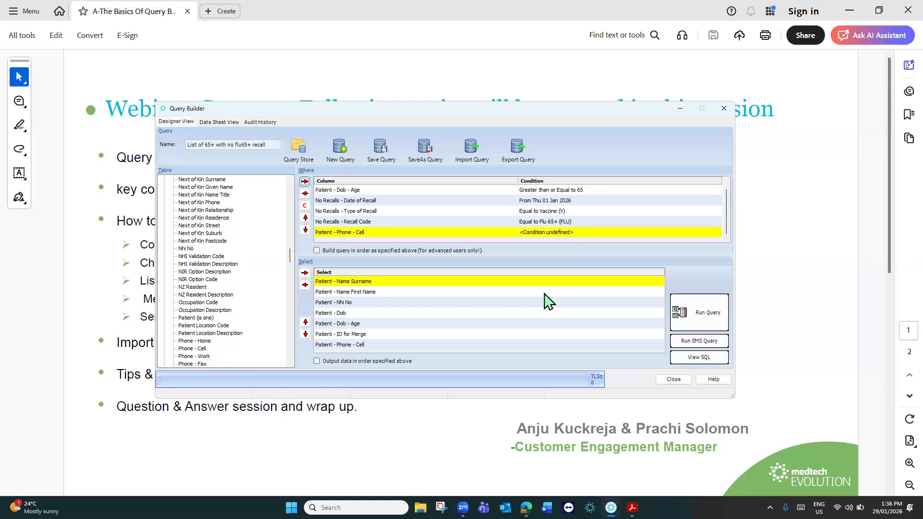
{"action": "double_click", "coordinate": [546, 236]}
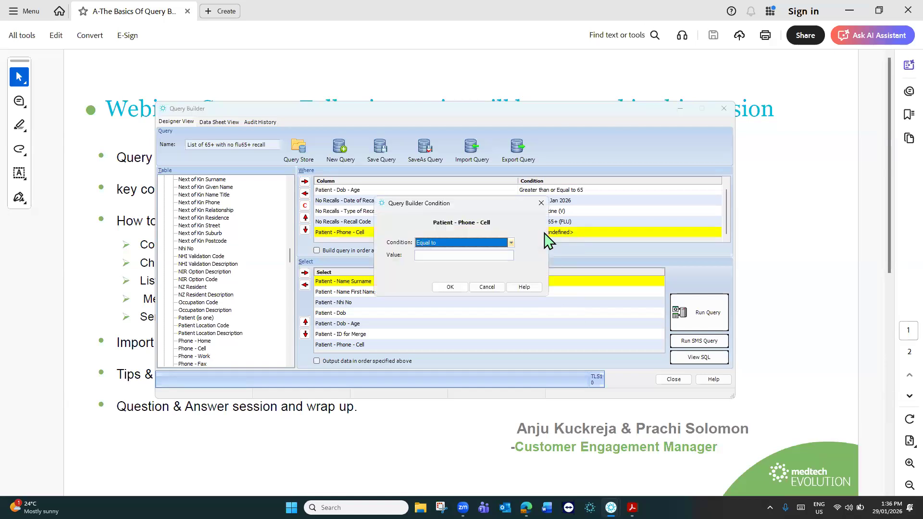
{"action": "left_click", "coordinate": [513, 244]}
{"action": "left_click_drag", "start_coordinate": [511, 275], "coordinate": [510, 306]}
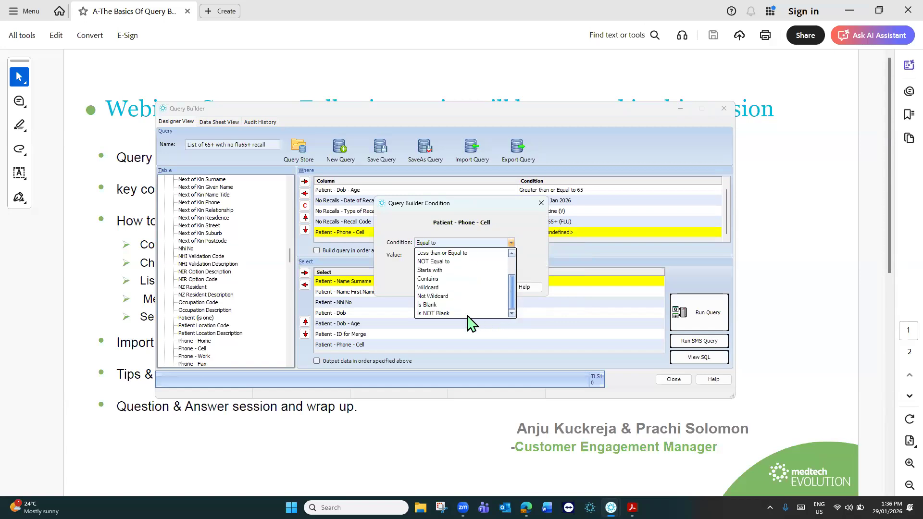
{"action": "left_click", "coordinate": [449, 314]}
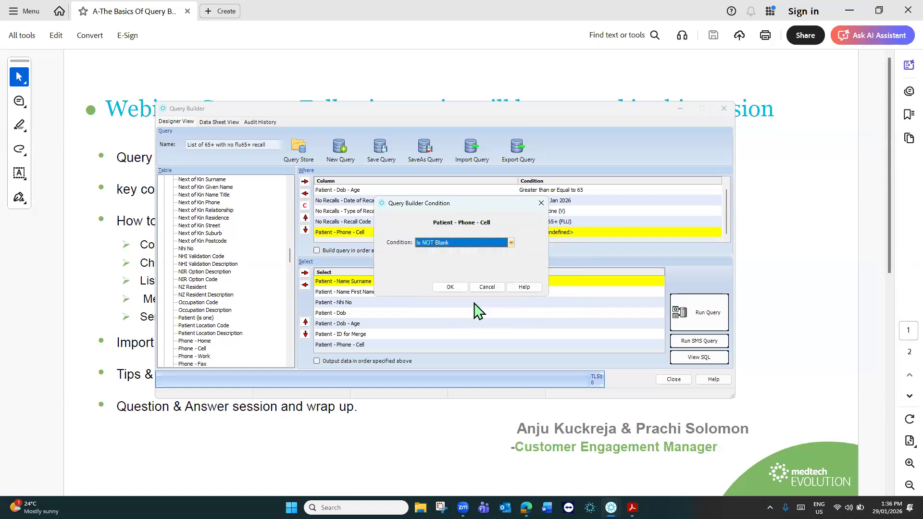
{"action": "left_click", "coordinate": [450, 287]}
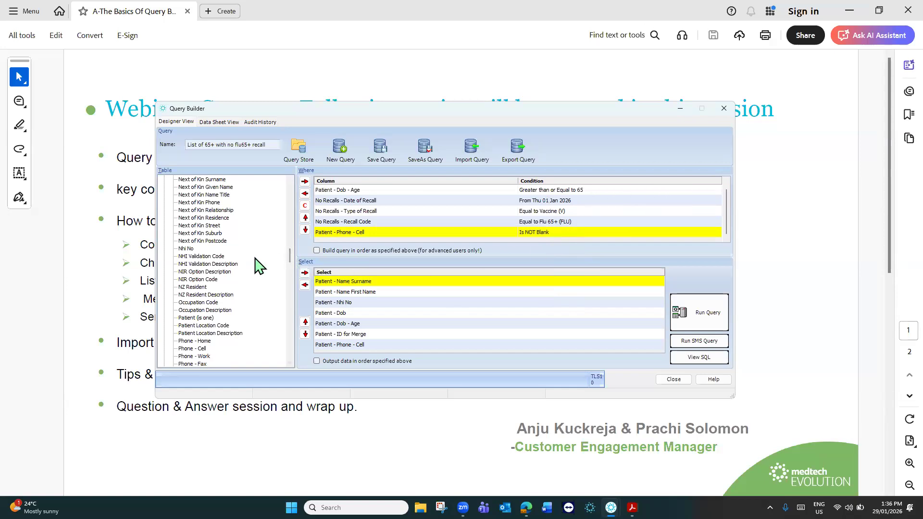
Add Patient - No Sms to the Where conditions and set its condition to Is Not Ticked (Zero)
{"action": "scroll", "coordinate": [257, 266], "scroll_direction": "down", "scroll_amount": 1}
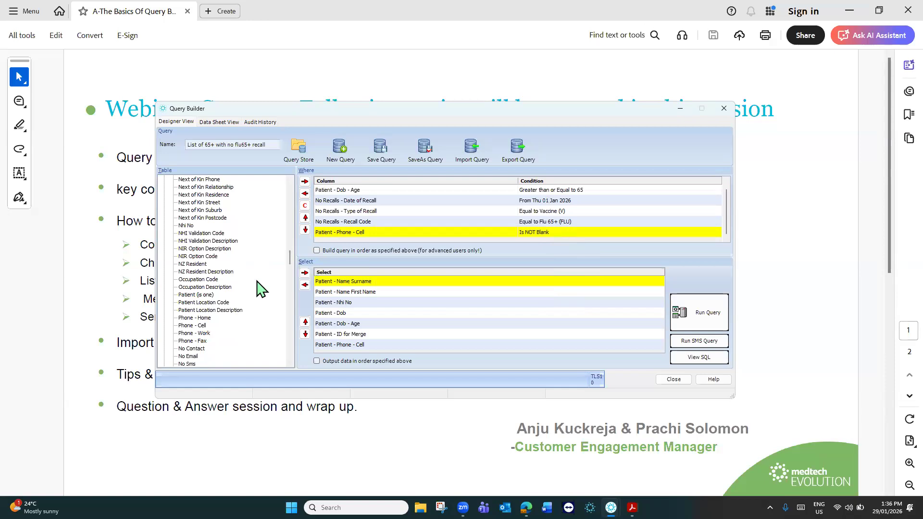
{"action": "left_click", "coordinate": [185, 361]}
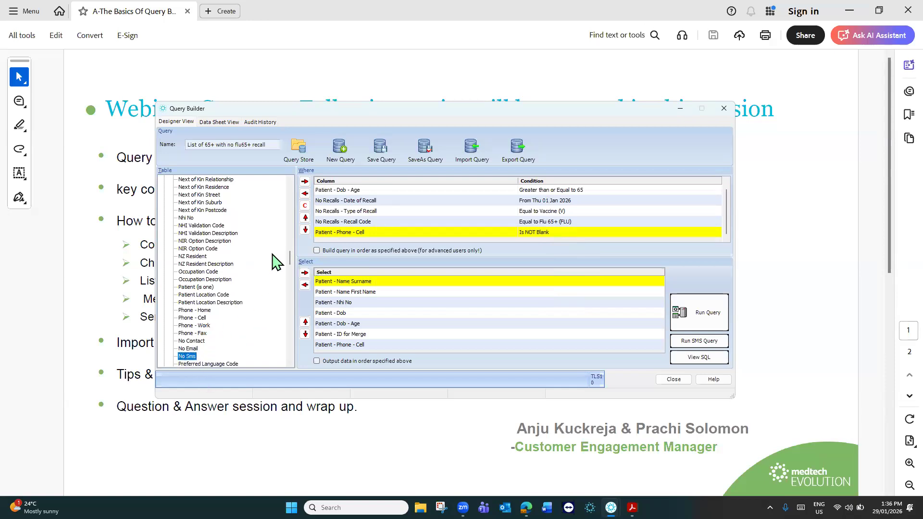
{"action": "left_click", "coordinate": [305, 182]}
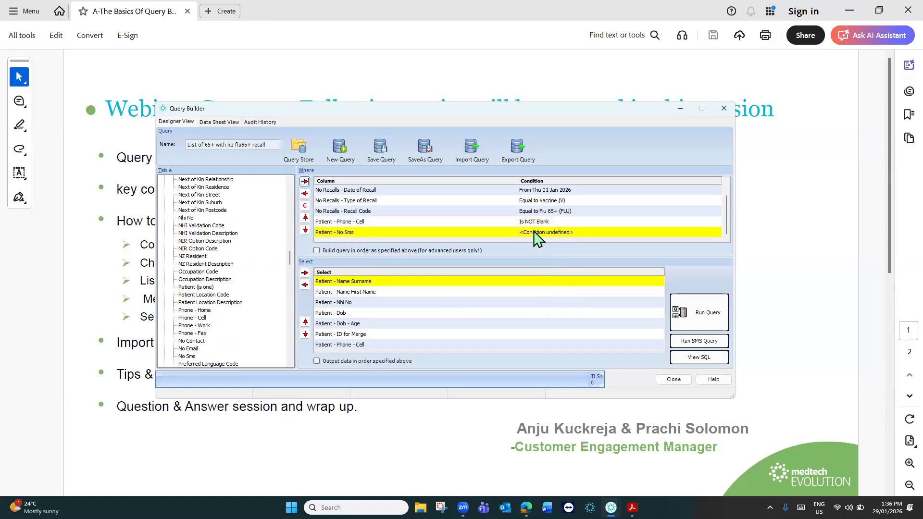
{"action": "double_click", "coordinate": [537, 234]}
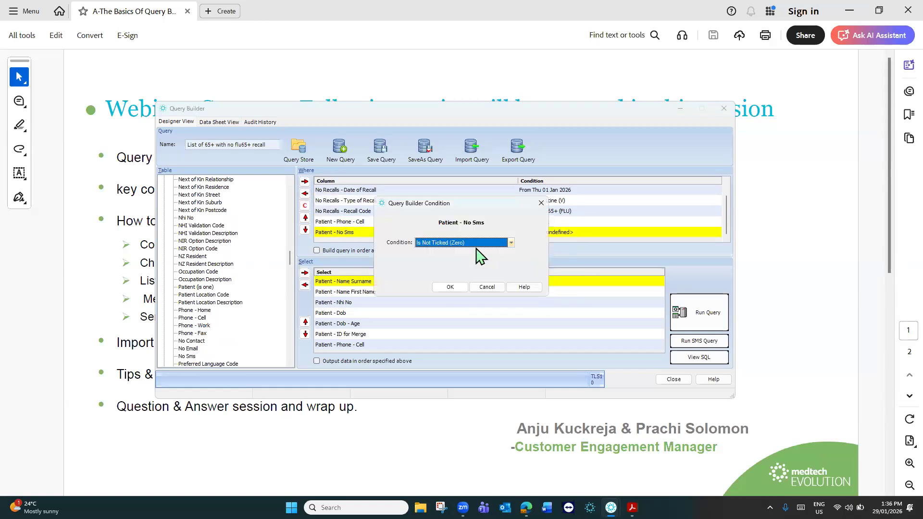
{"action": "left_click", "coordinate": [449, 288]}
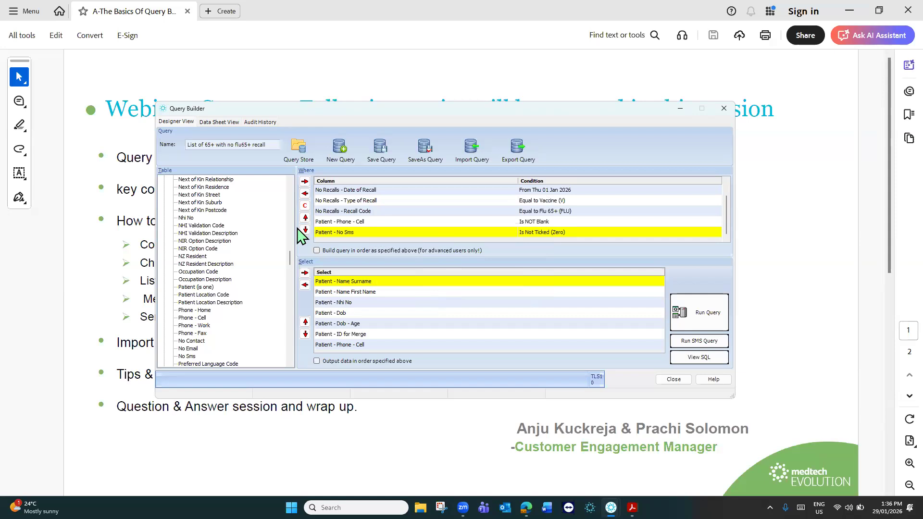
Find the Patient (is one) field in the Patient table and add it to the Where conditions
{"action": "left_click_drag", "start_coordinate": [289, 256], "coordinate": [288, 185]}
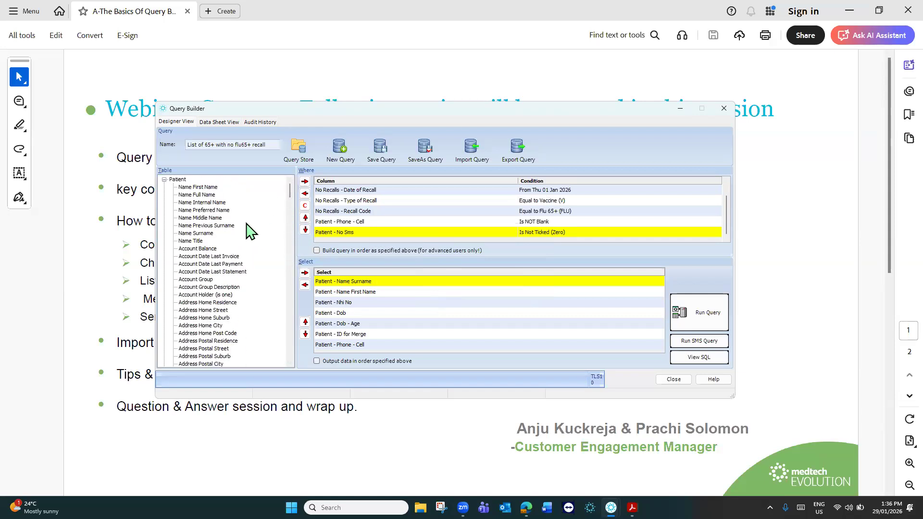
{"action": "type", "text": "pa"}
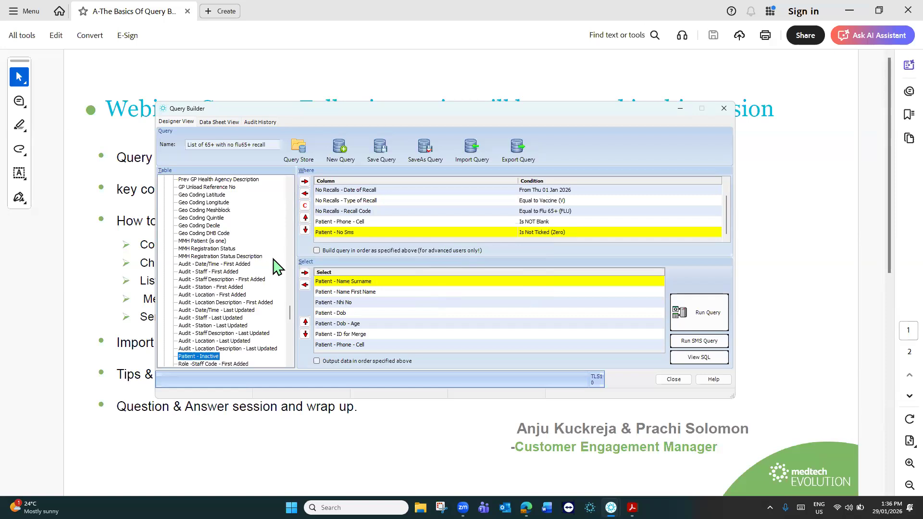
{"action": "left_click_drag", "start_coordinate": [289, 313], "coordinate": [291, 180]}
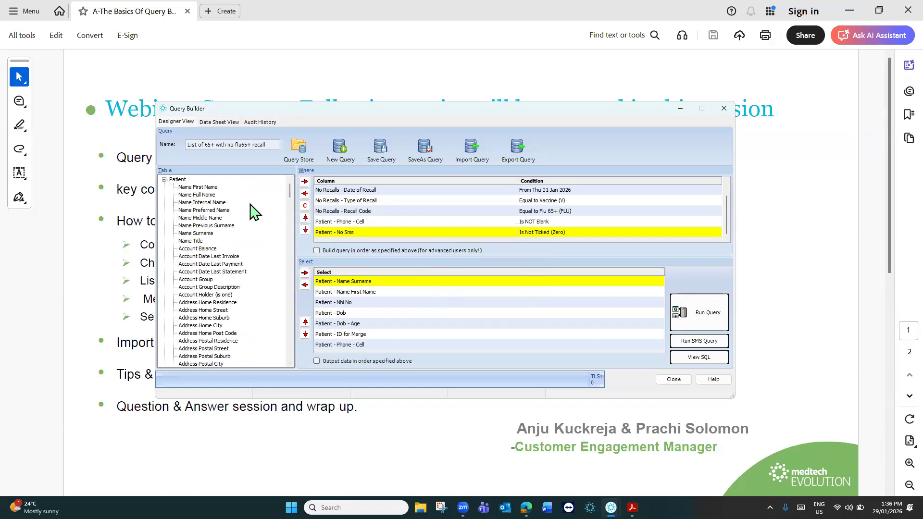
{"action": "key", "text": "p"}
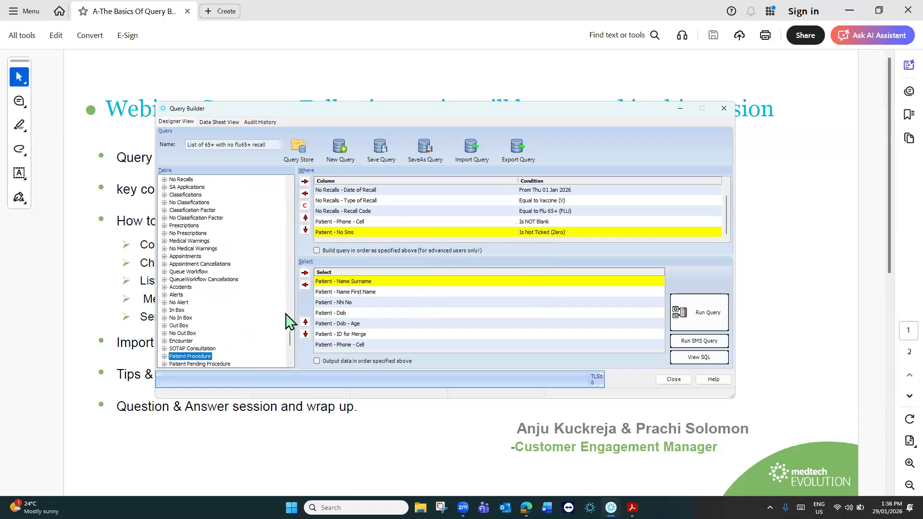
{"action": "left_click_drag", "start_coordinate": [290, 344], "coordinate": [287, 223]}
{"action": "scroll", "coordinate": [255, 226], "scroll_direction": "up", "scroll_amount": 10}
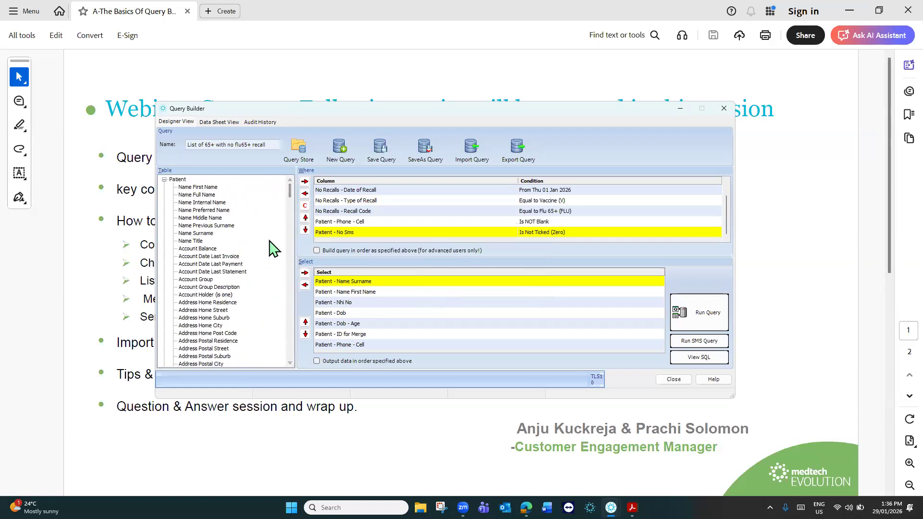
{"action": "scroll", "coordinate": [255, 250], "scroll_direction": "down", "scroll_amount": 6}
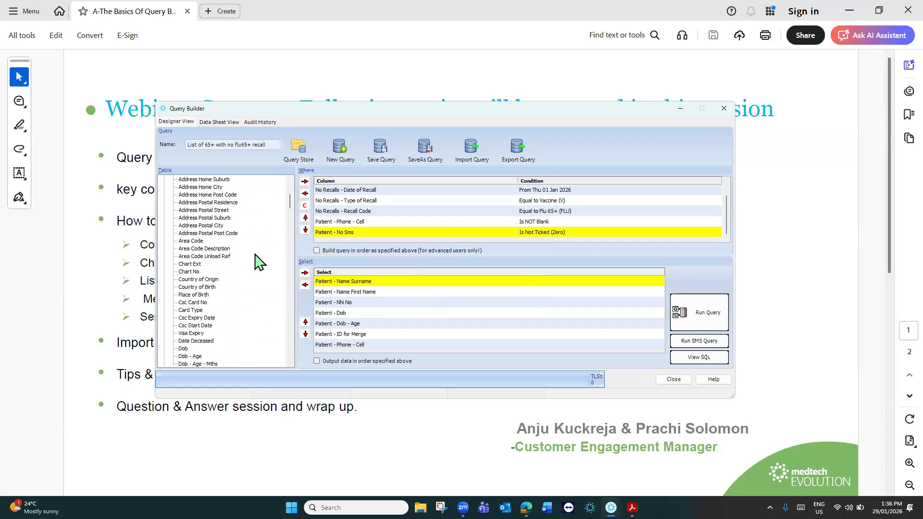
{"action": "scroll", "coordinate": [260, 289], "scroll_direction": "down", "scroll_amount": 3}
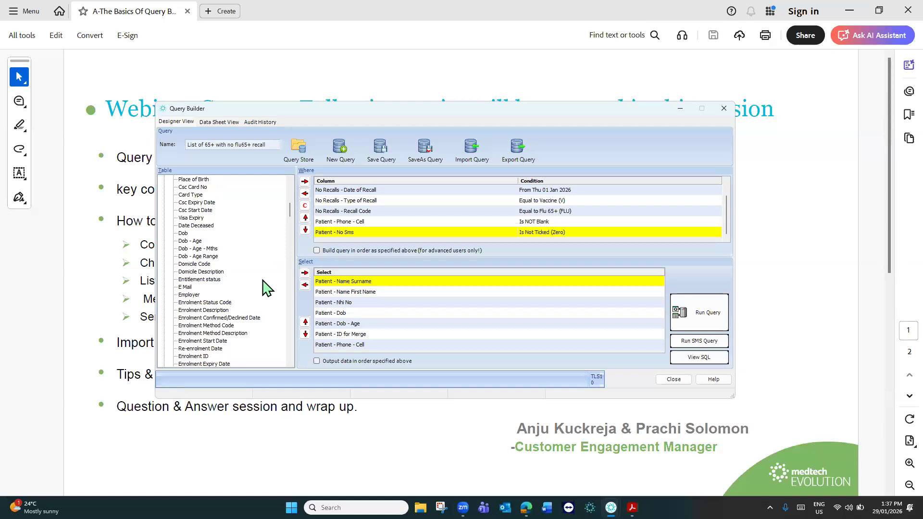
{"action": "scroll", "coordinate": [265, 288], "scroll_direction": "down", "scroll_amount": 10}
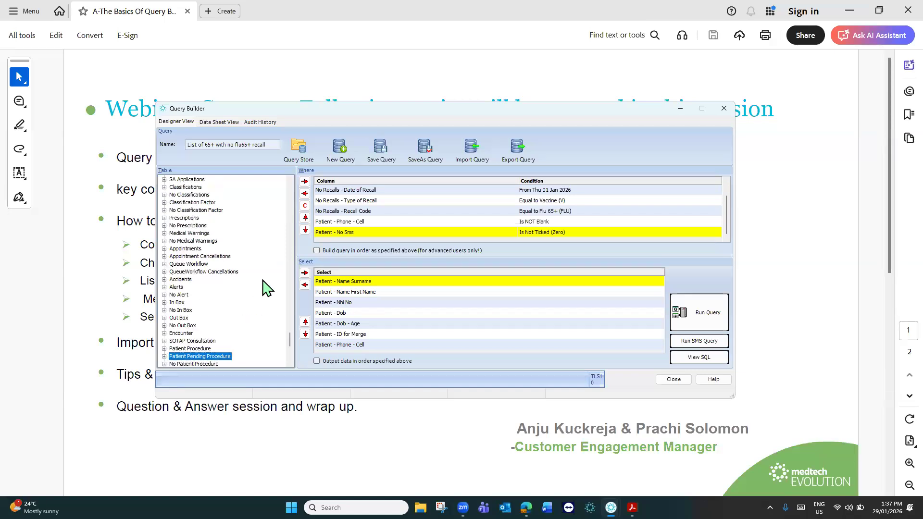
{"action": "scroll", "coordinate": [282, 240], "scroll_direction": "up", "scroll_amount": 15}
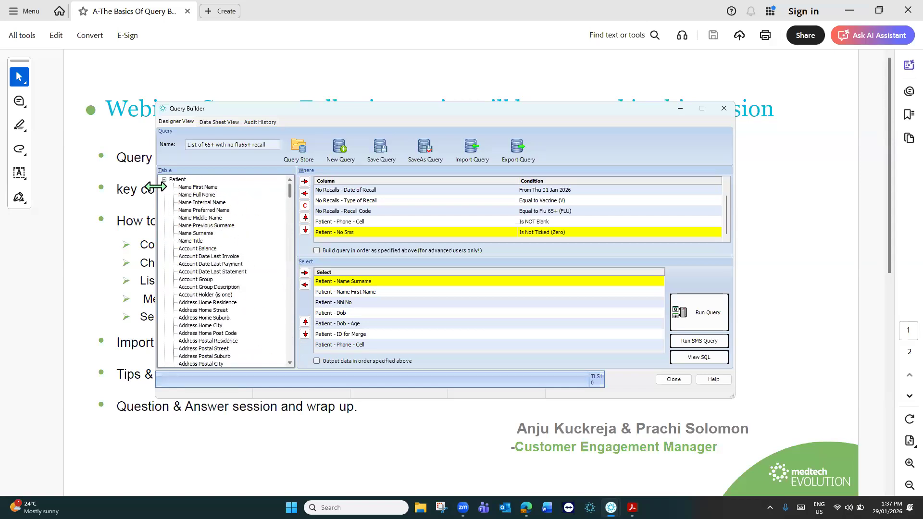
{"action": "left_click", "coordinate": [164, 180]}
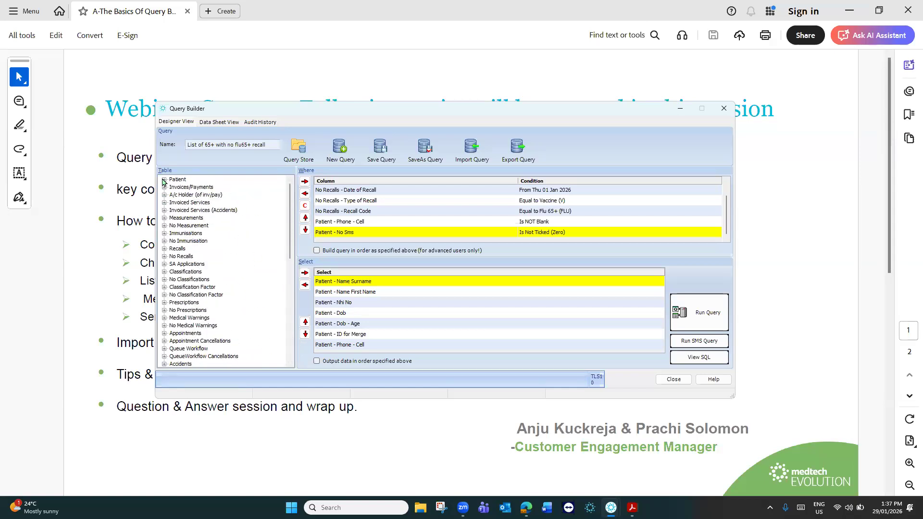
{"action": "left_click", "coordinate": [164, 180]}
{"action": "scroll", "coordinate": [246, 219], "scroll_direction": "down", "scroll_amount": 4}
{"action": "scroll", "coordinate": [246, 225], "scroll_direction": "down", "scroll_amount": 10}
{"action": "scroll", "coordinate": [246, 225], "scroll_direction": "down", "scroll_amount": 6}
{"action": "scroll", "coordinate": [249, 228], "scroll_direction": "down", "scroll_amount": 2}
{"action": "scroll", "coordinate": [249, 228], "scroll_direction": "down", "scroll_amount": 3}
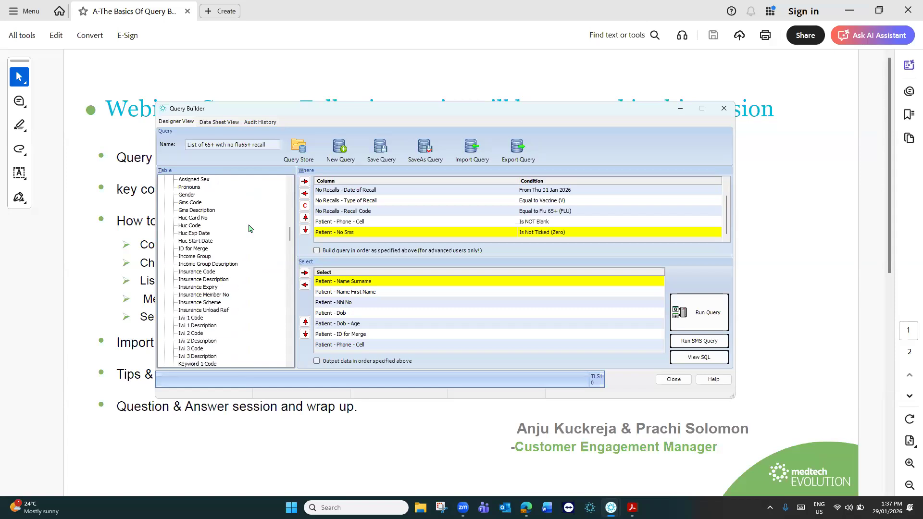
{"action": "scroll", "coordinate": [249, 227], "scroll_direction": "down", "scroll_amount": 5}
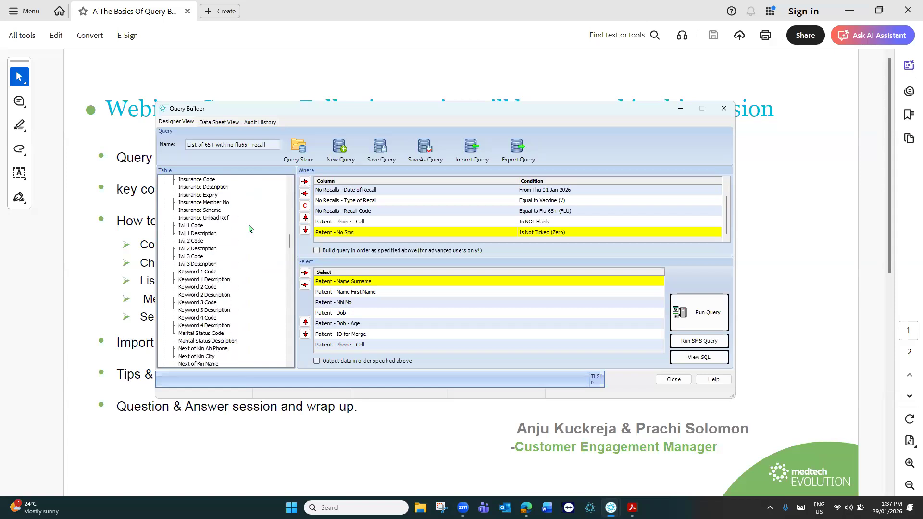
{"action": "scroll", "coordinate": [249, 227], "scroll_direction": "down", "scroll_amount": 4}
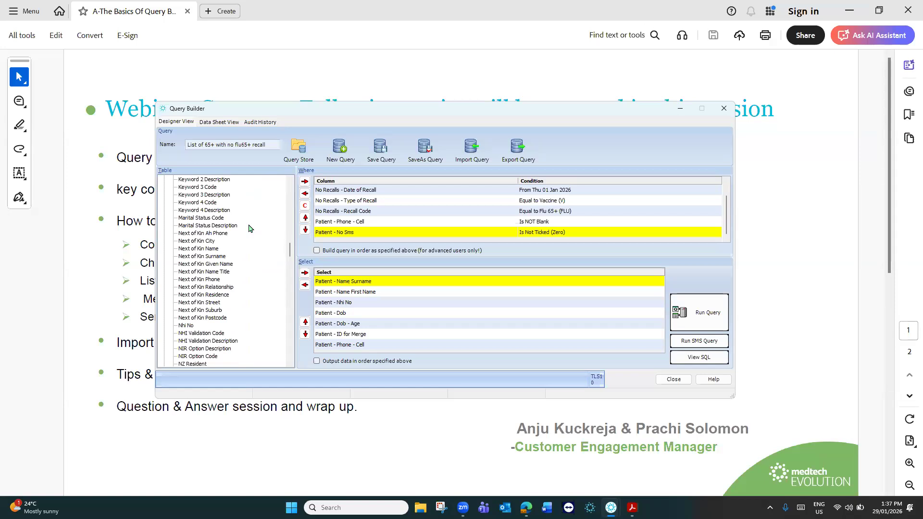
{"action": "scroll", "coordinate": [250, 228], "scroll_direction": "down", "scroll_amount": 2}
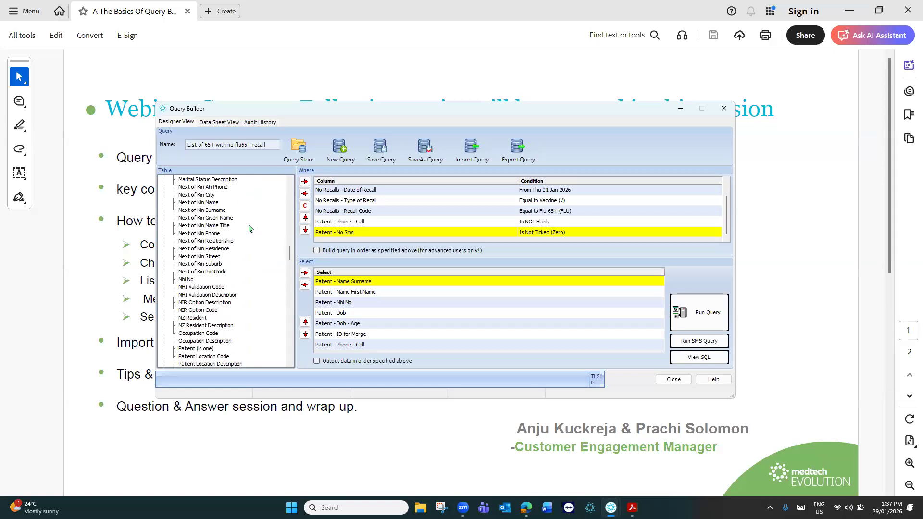
{"action": "left_click", "coordinate": [195, 349]}
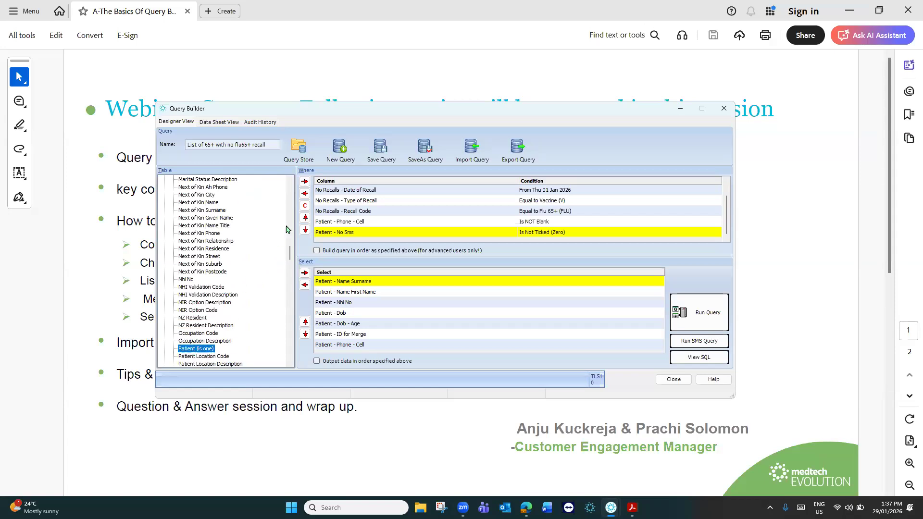
{"action": "left_click", "coordinate": [304, 181]}
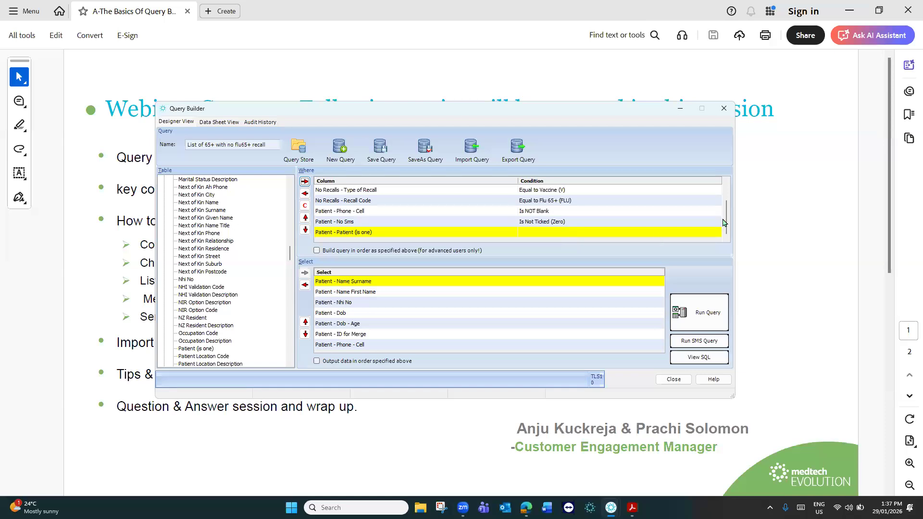
Review the Where conditions and add the Patient table's Phone - Cell field to the Select columns
{"action": "scroll", "coordinate": [717, 197], "scroll_direction": "up", "scroll_amount": 1}
{"action": "scroll", "coordinate": [716, 196], "scroll_direction": "down", "scroll_amount": 1}
{"action": "scroll", "coordinate": [293, 235], "scroll_direction": "up", "scroll_amount": 2}
{"action": "left_click_drag", "start_coordinate": [290, 247], "coordinate": [291, 187]}
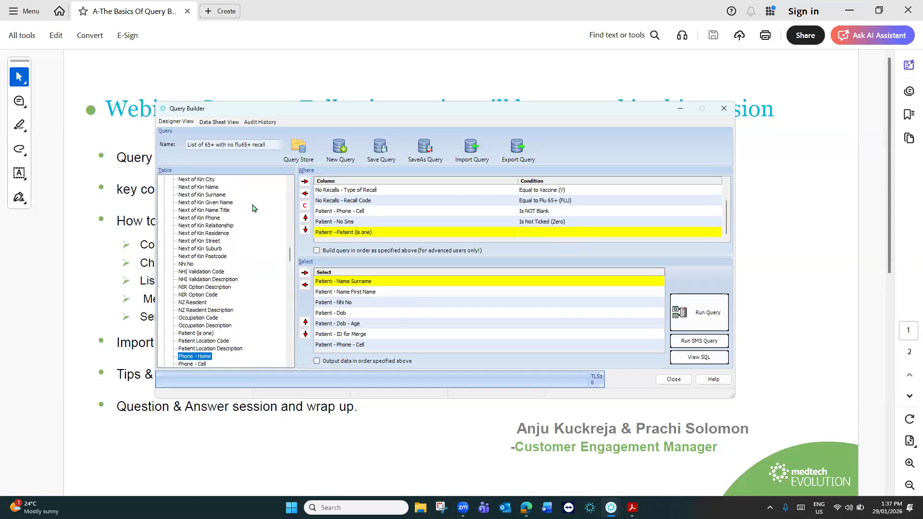
{"action": "left_click", "coordinate": [206, 364]}
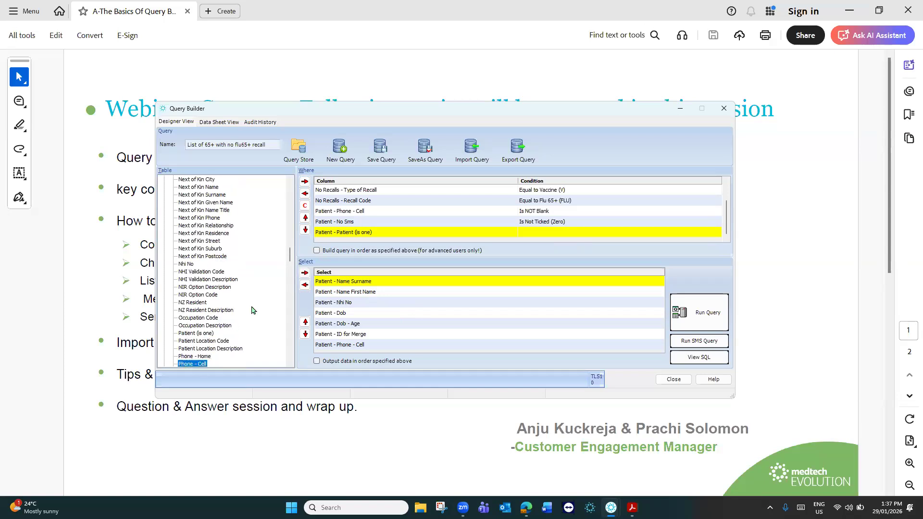
{"action": "left_click", "coordinate": [305, 273]}
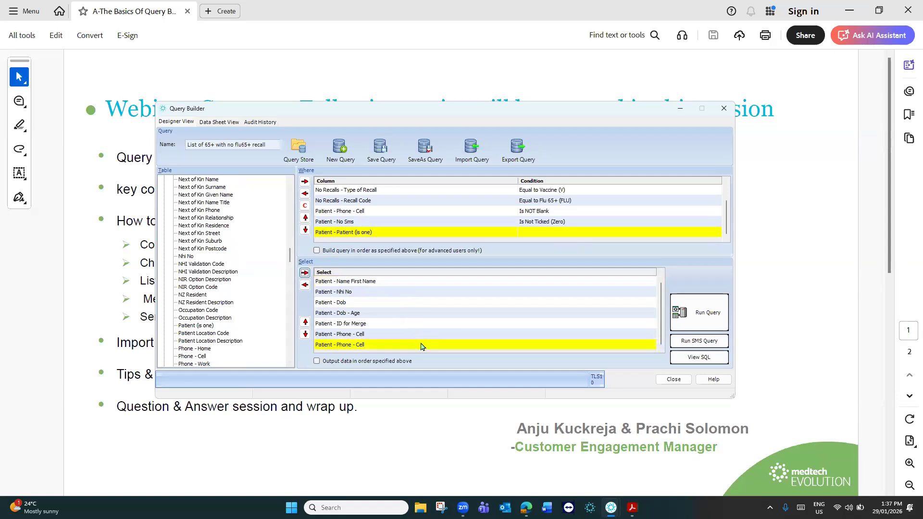
Move Patient - ID for Merge to the end of the Select list and remove the duplicate Patient - Phone - Cell column
{"action": "left_click", "coordinate": [329, 324]}
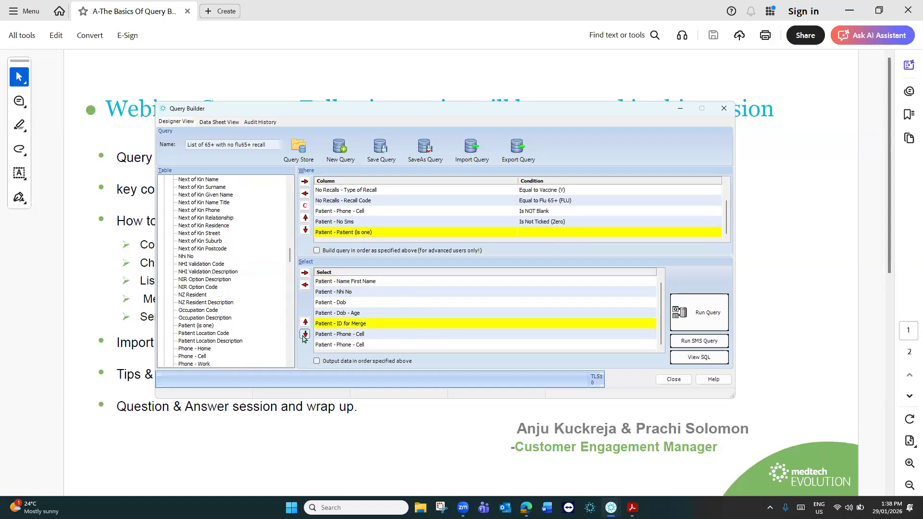
{"action": "left_click", "coordinate": [305, 334]}
{"action": "left_click", "coordinate": [304, 334]}
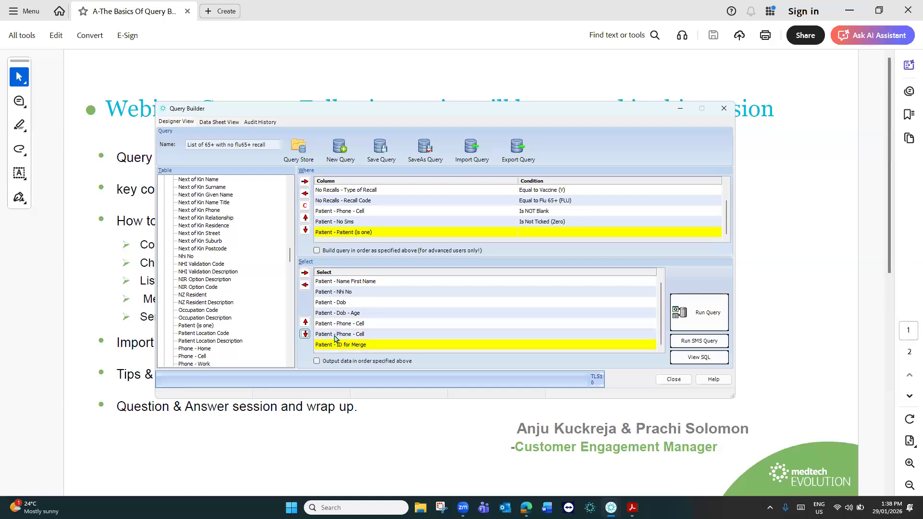
{"action": "left_click", "coordinate": [349, 334]}
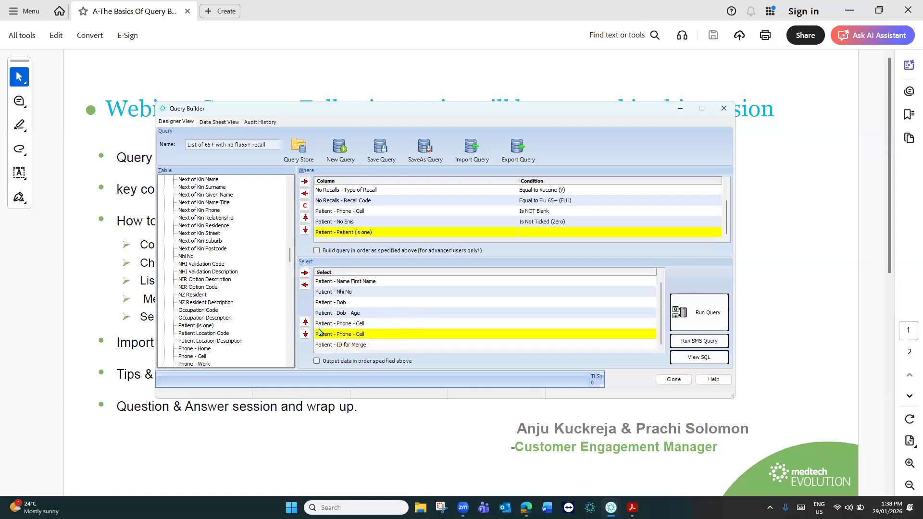
{"action": "left_click", "coordinate": [305, 285]}
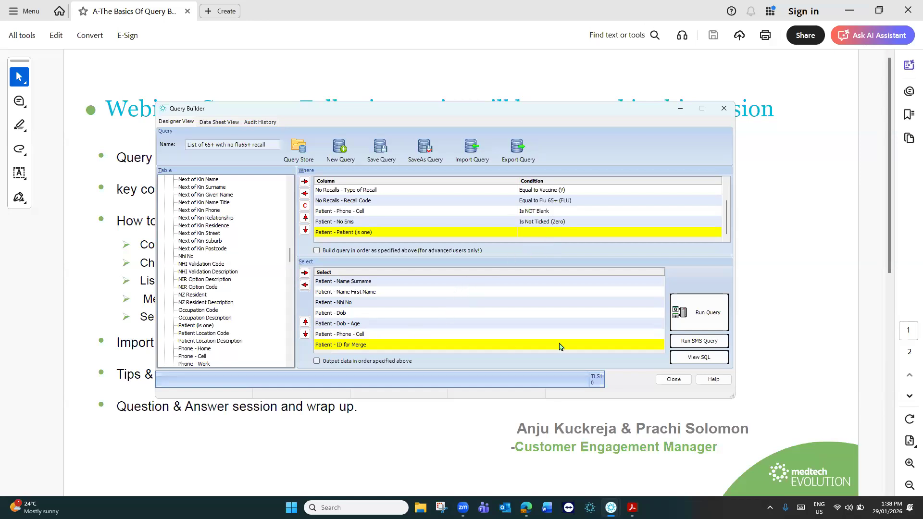
Run the query as an SMS query, return to its design, and run the SMS query again
{"action": "left_click", "coordinate": [700, 341]}
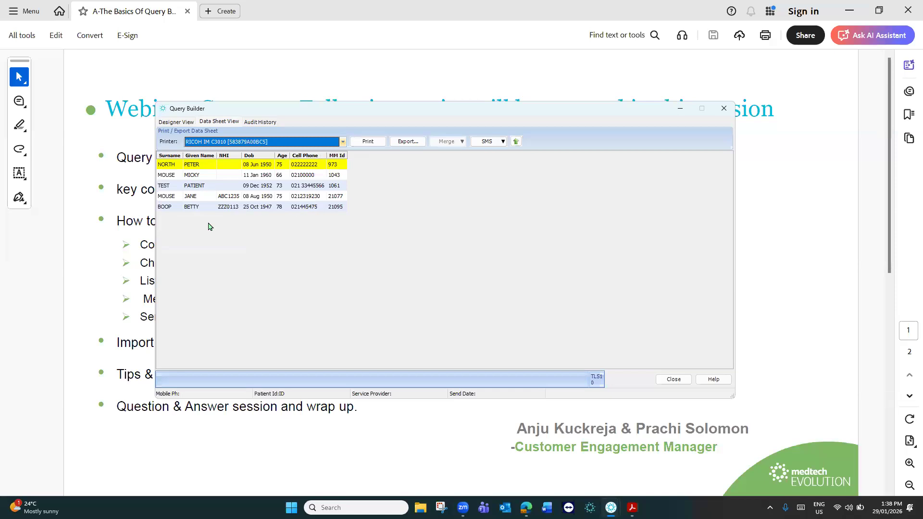
{"action": "left_click", "coordinate": [174, 123]}
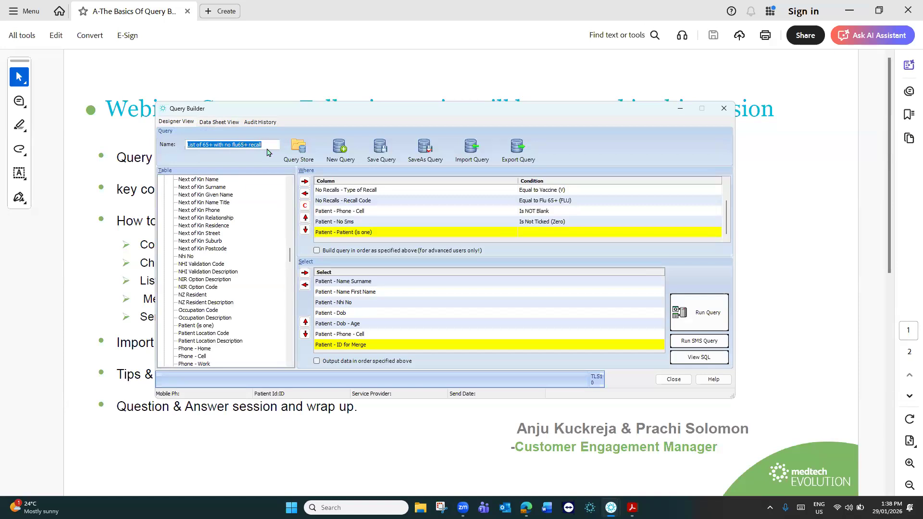
{"action": "left_click", "coordinate": [693, 342]}
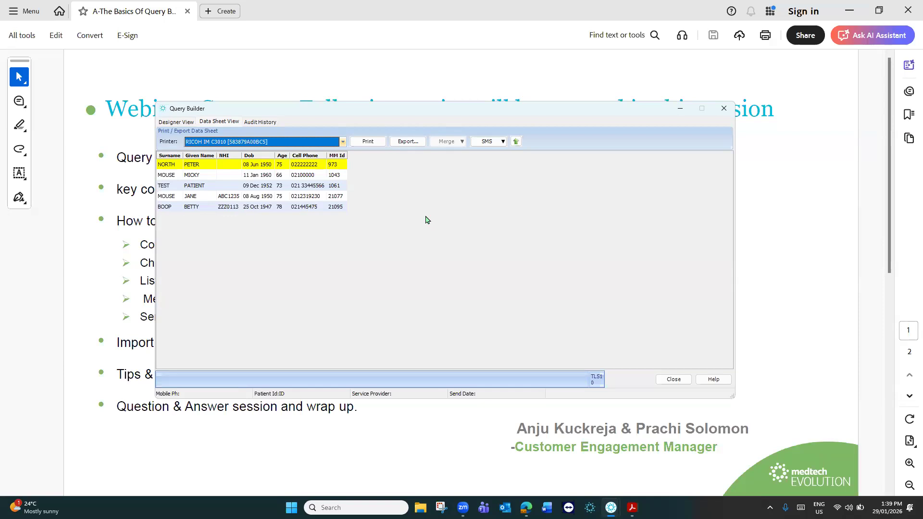
Try to set the Cell Phone column of the results as Mobile Ph
{"action": "right_click", "coordinate": [302, 165]}
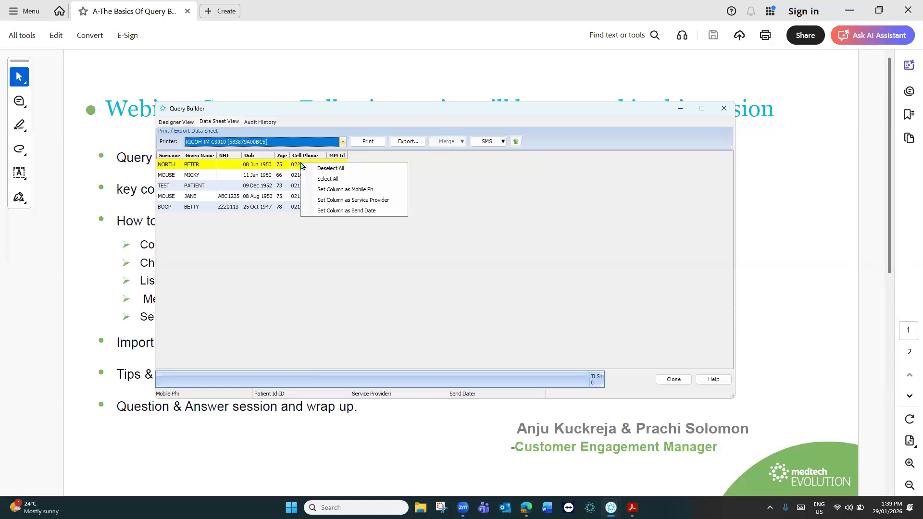
{"action": "left_click", "coordinate": [339, 189]}
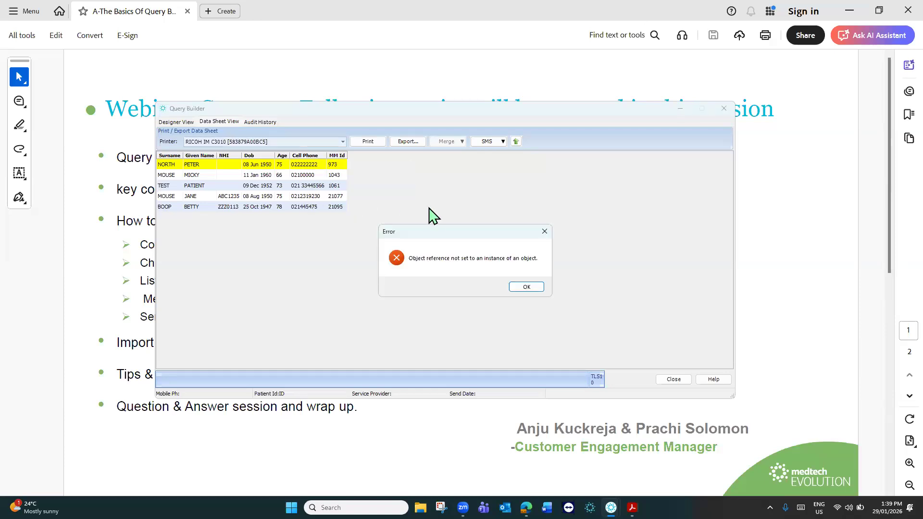
{"action": "left_click", "coordinate": [527, 287]}
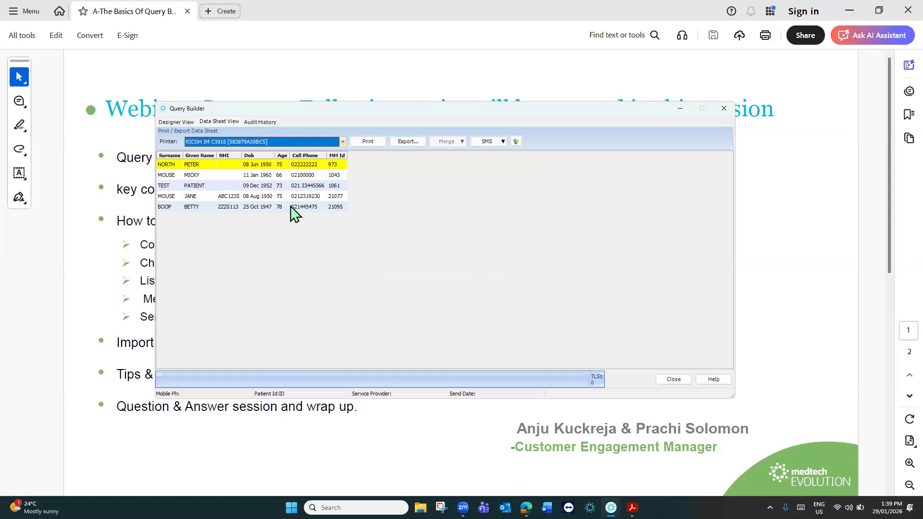
Select all patient rows in the SMS query results
{"action": "right_click", "coordinate": [303, 165]}
{"action": "left_click", "coordinate": [312, 176]}
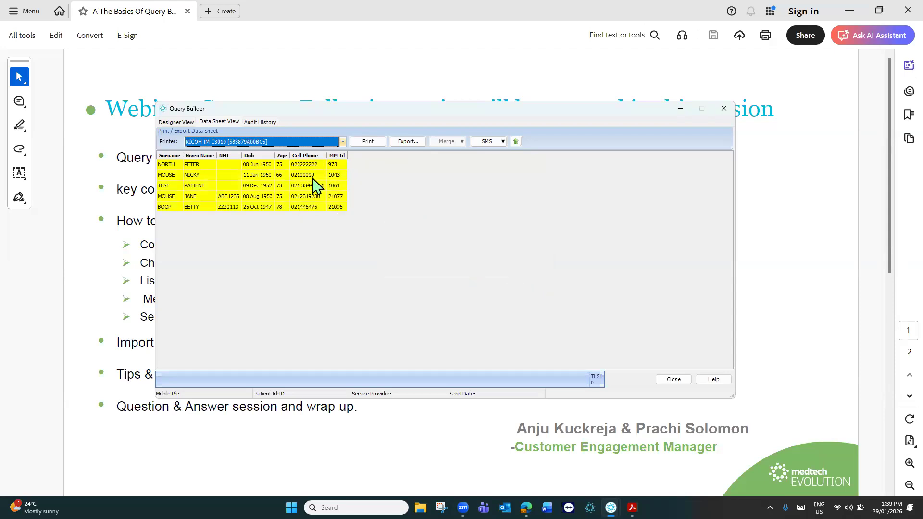
Compose an SMS to the selected patients from the Flu All (FLUALL) template, and discard it without sending
{"action": "left_click", "coordinate": [503, 142]}
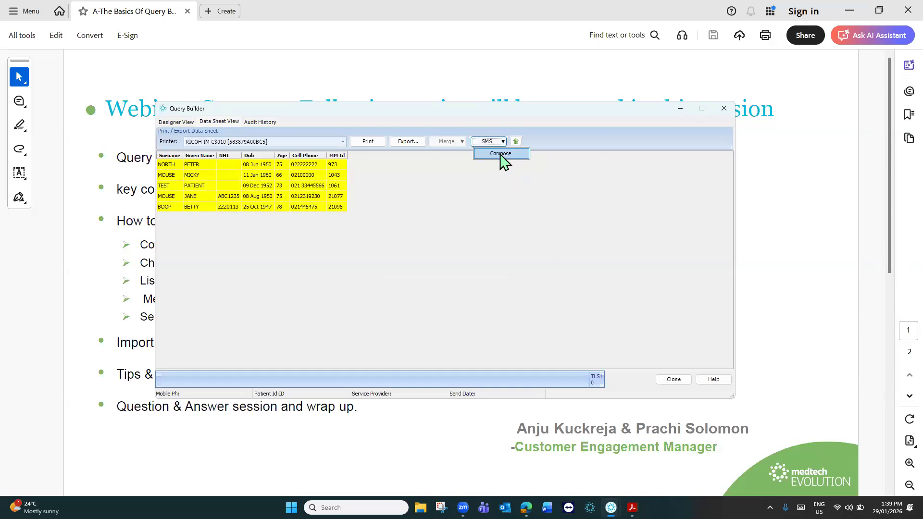
{"action": "left_click", "coordinate": [499, 155]}
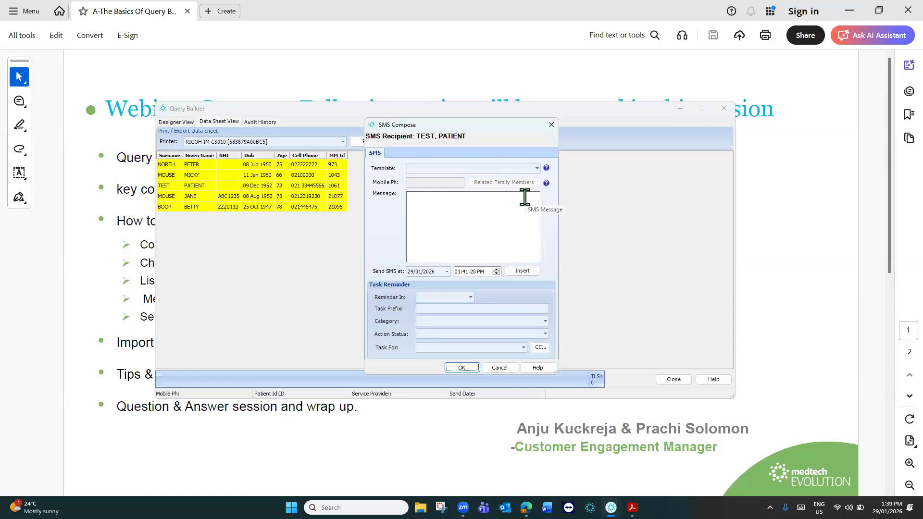
{"action": "left_click", "coordinate": [535, 168]}
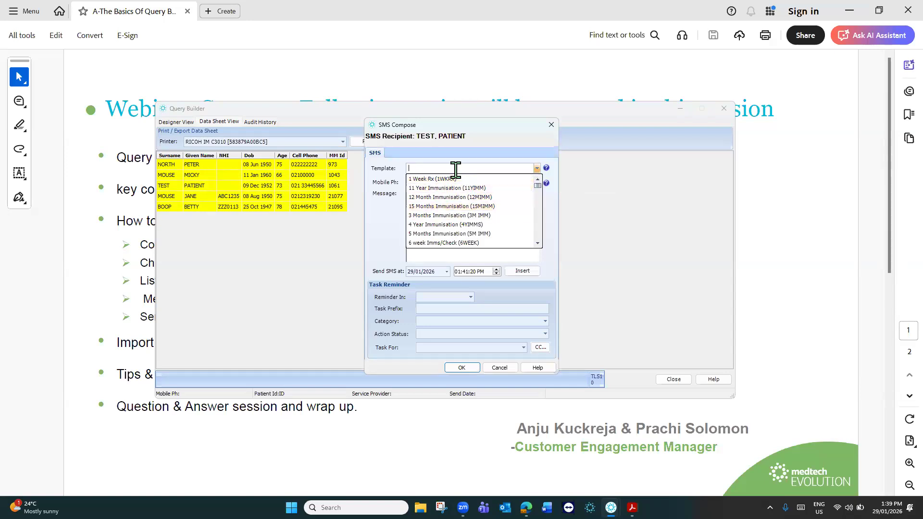
{"action": "type", "text": "f"}
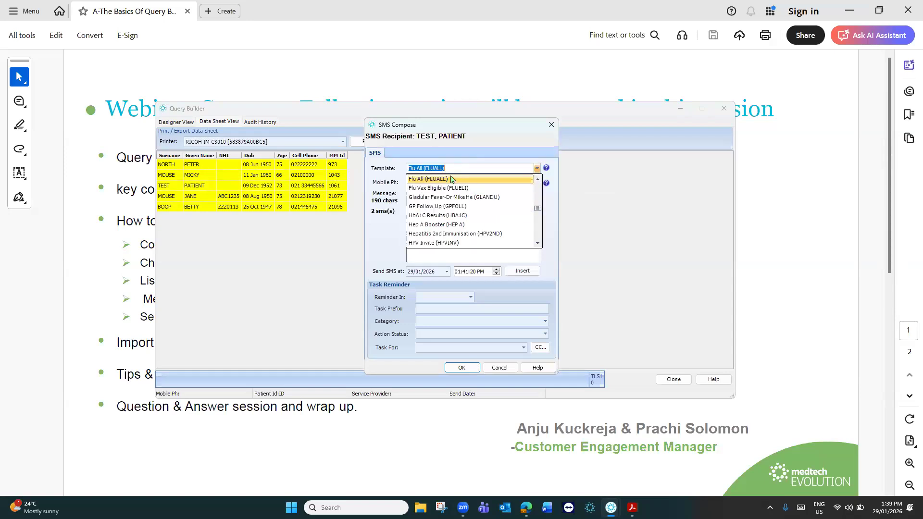
{"action": "left_click", "coordinate": [450, 180]}
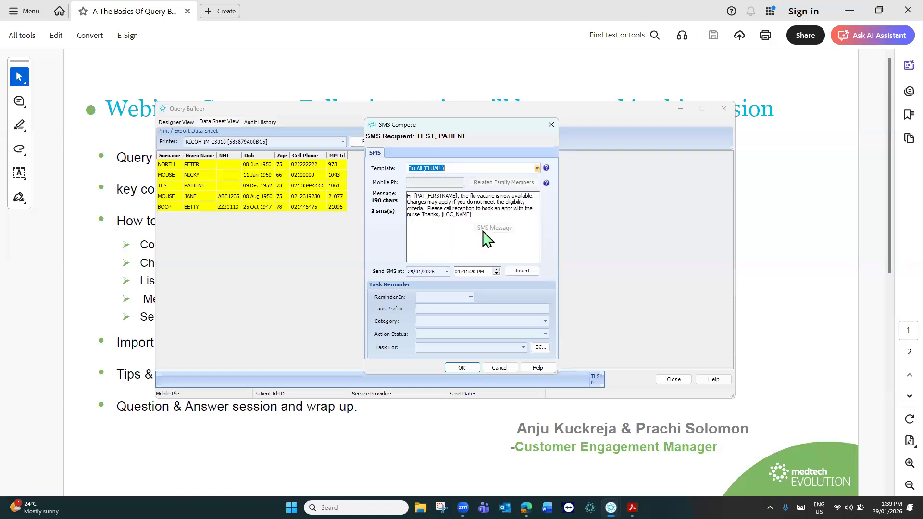
{"action": "left_click", "coordinate": [499, 368]}
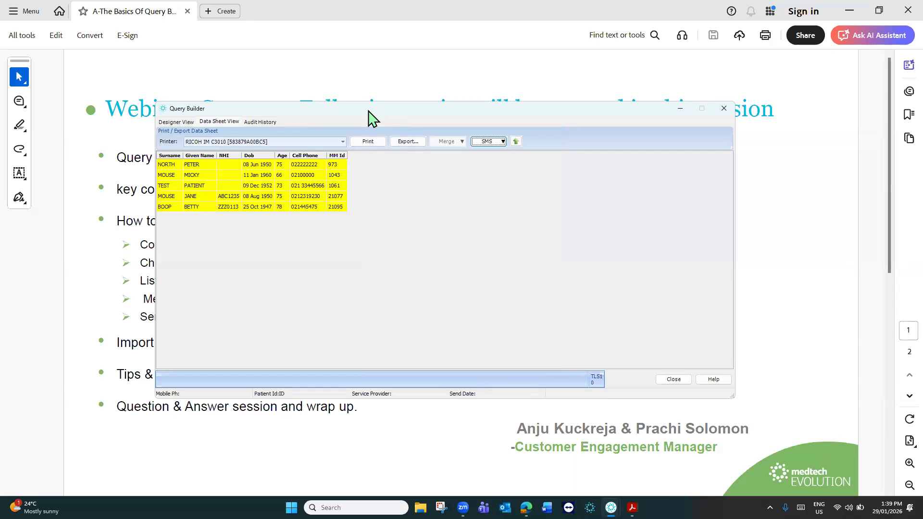
Compare the query's design with its data sheet, and look through the available tables from Patient to Count Function
{"action": "left_click_drag", "start_coordinate": [369, 112], "coordinate": [330, 112]}
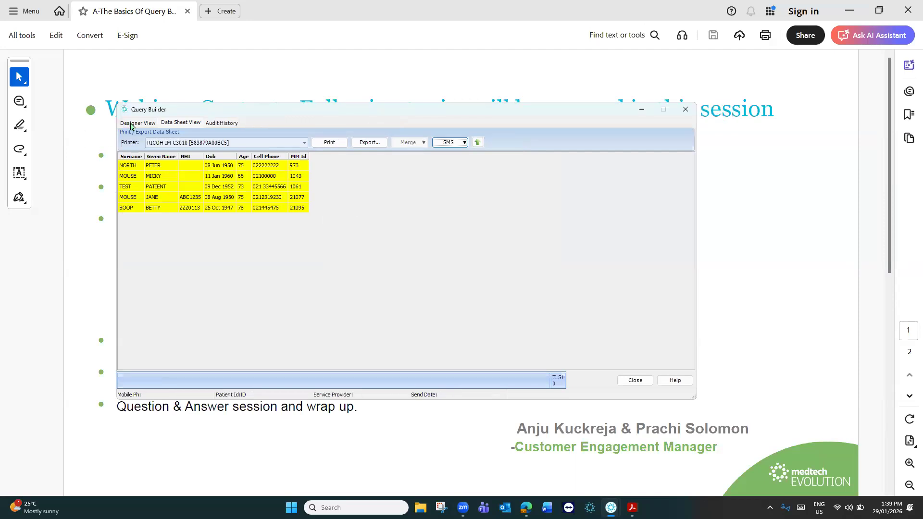
{"action": "left_click", "coordinate": [131, 124]}
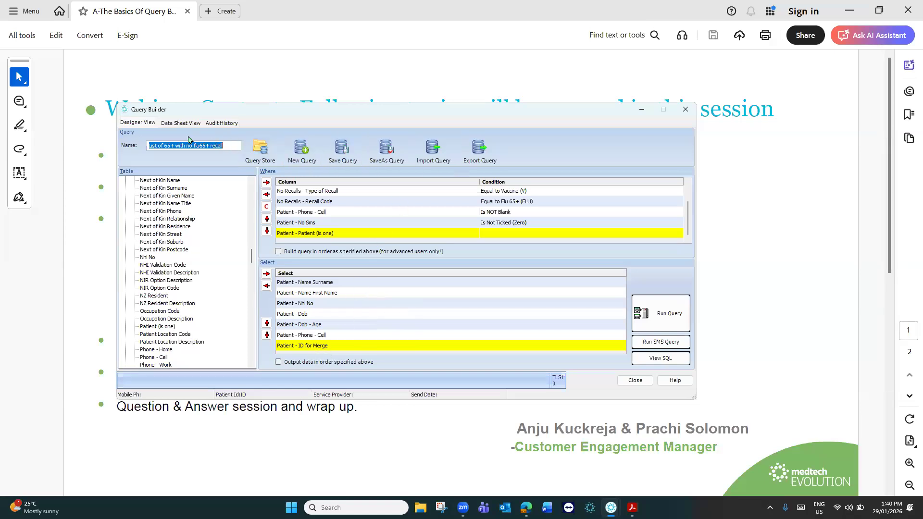
{"action": "left_click", "coordinate": [178, 124]}
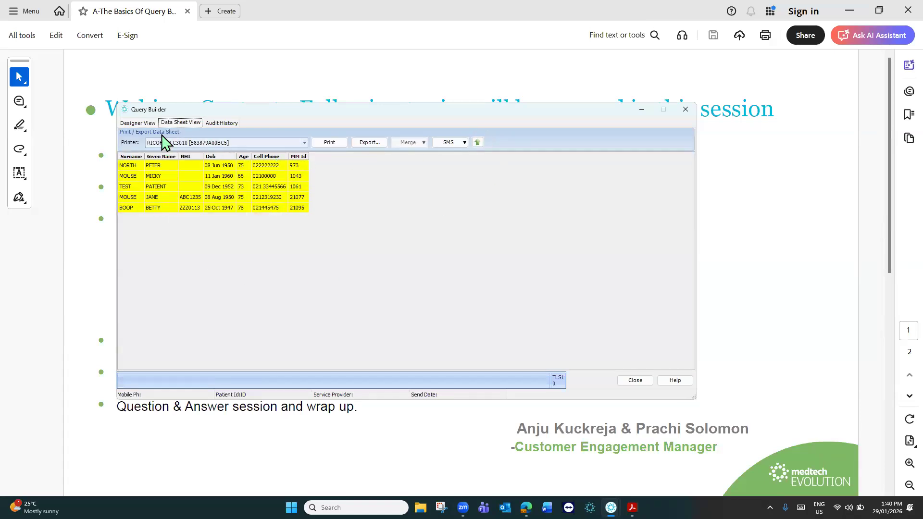
{"action": "left_click", "coordinate": [136, 123]}
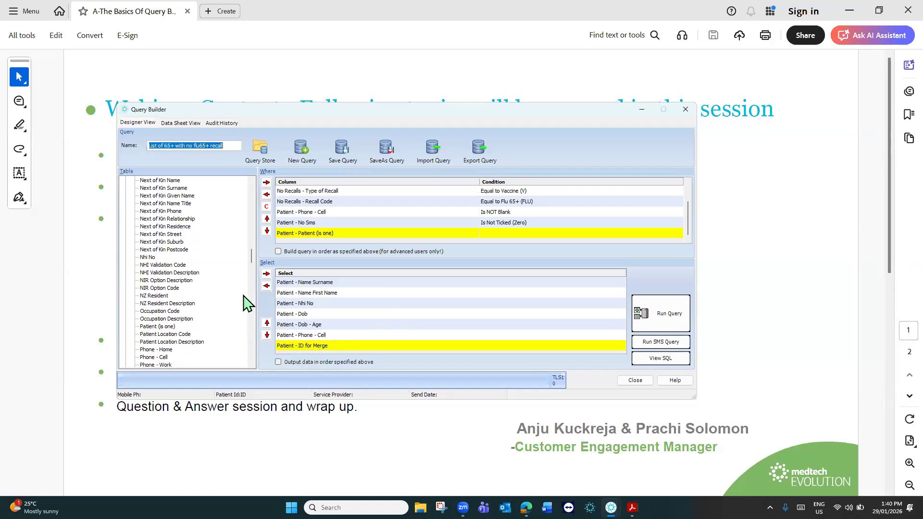
{"action": "left_click_drag", "start_coordinate": [252, 259], "coordinate": [252, 185]}
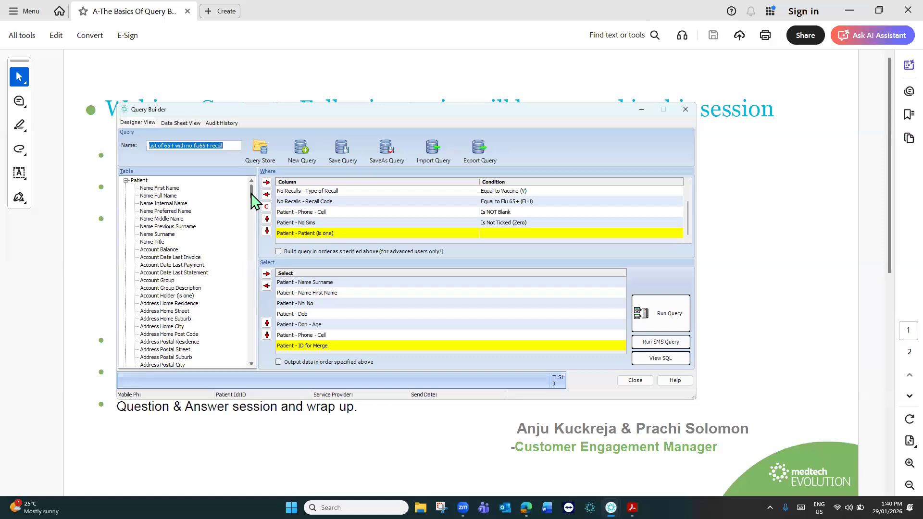
{"action": "scroll", "coordinate": [255, 228], "scroll_direction": "down", "scroll_amount": 15}
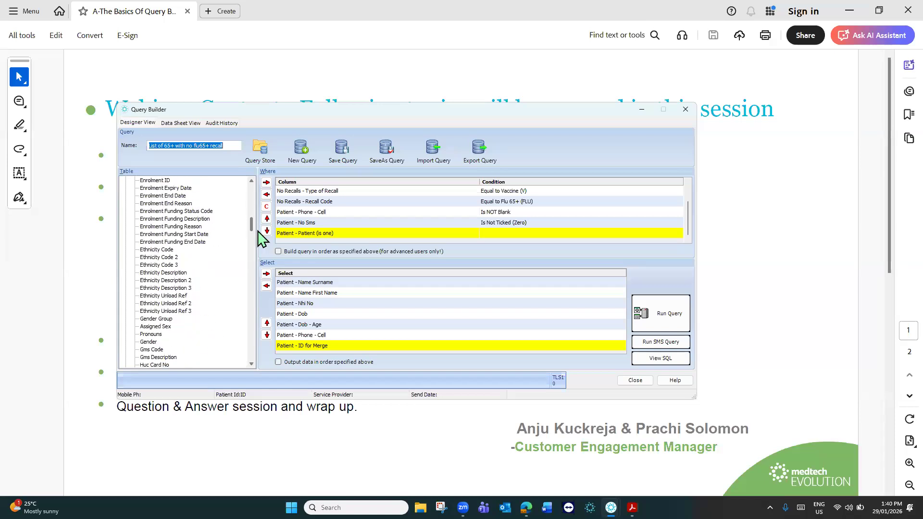
{"action": "scroll", "coordinate": [252, 337], "scroll_direction": "down", "scroll_amount": 15}
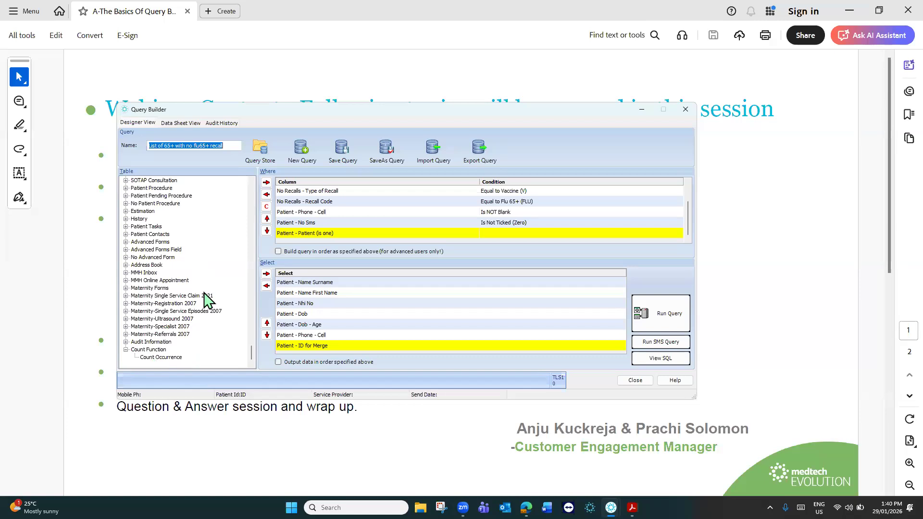
Review the conditions of Patient - Phone - Cell and No Recalls - Recall Code, including the selectable recall codes, without changing them
{"action": "left_click", "coordinate": [490, 214]}
{"action": "double_click", "coordinate": [490, 214]}
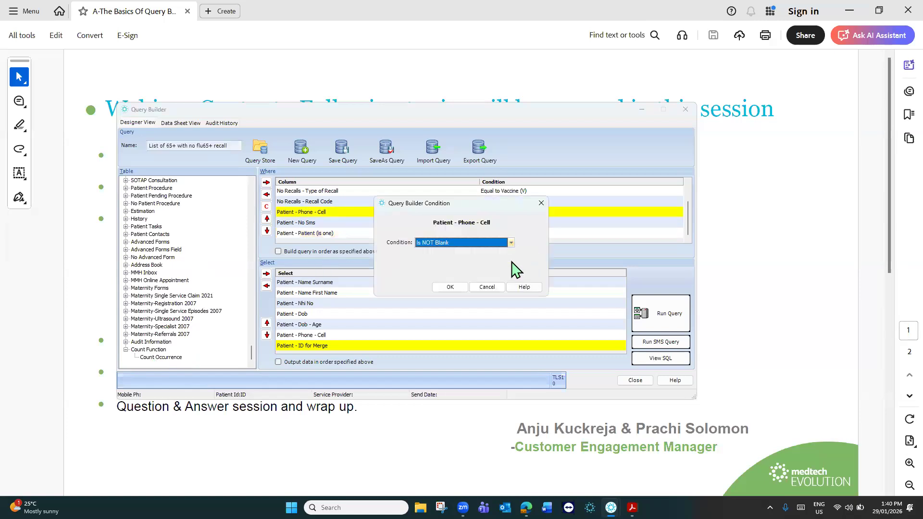
{"action": "left_click", "coordinate": [491, 289]}
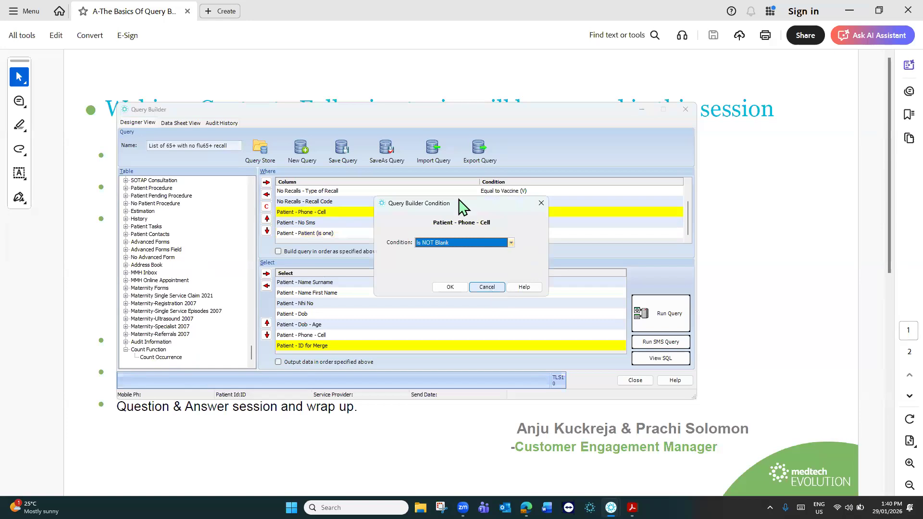
{"action": "double_click", "coordinate": [458, 199]}
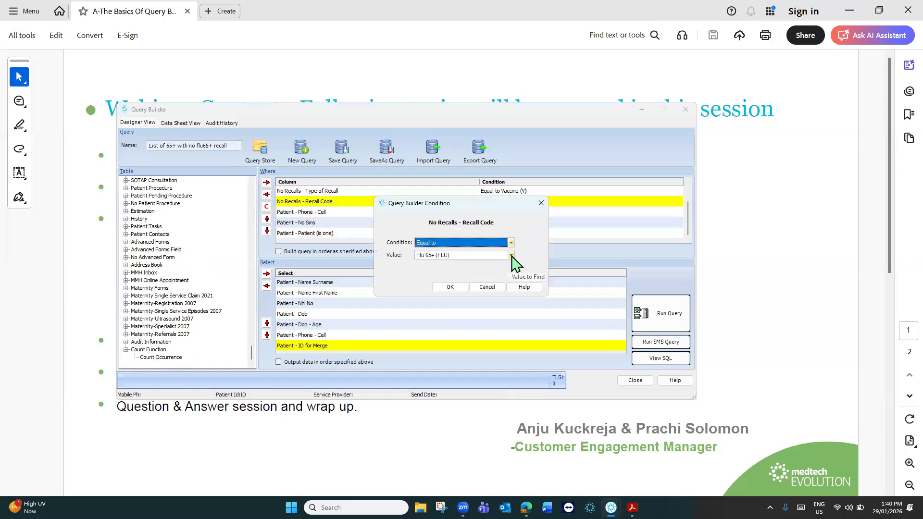
{"action": "left_click", "coordinate": [511, 255]}
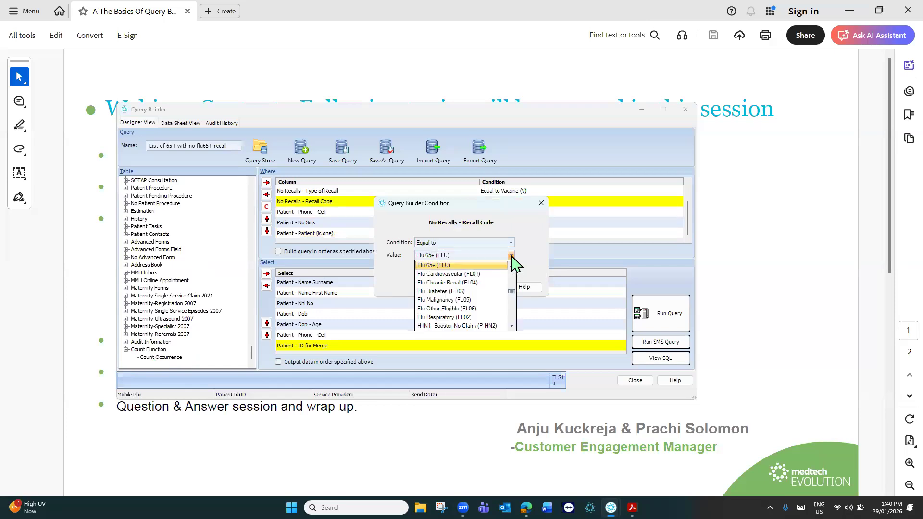
{"action": "left_click", "coordinate": [539, 260]}
{"action": "left_click", "coordinate": [496, 287]}
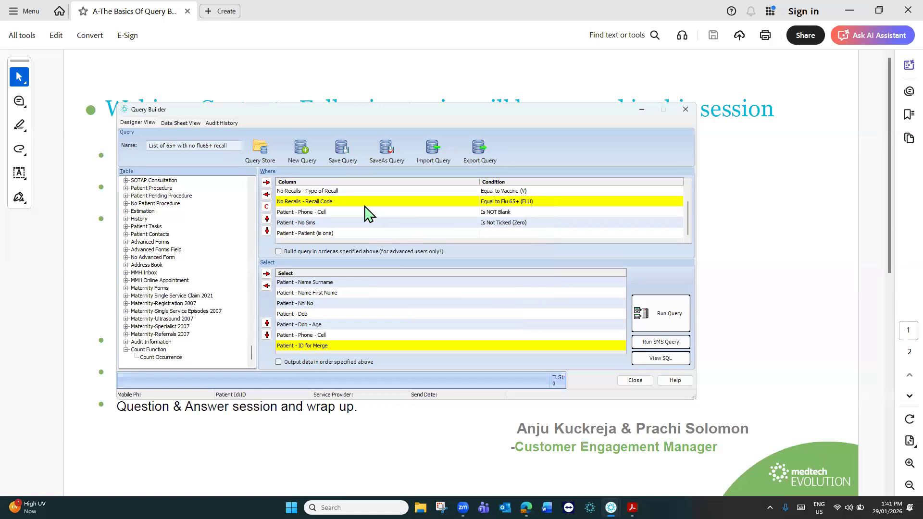
Check the condition options for No Recalls - Type of Recall and leave the condition as it is
{"action": "double_click", "coordinate": [446, 192]}
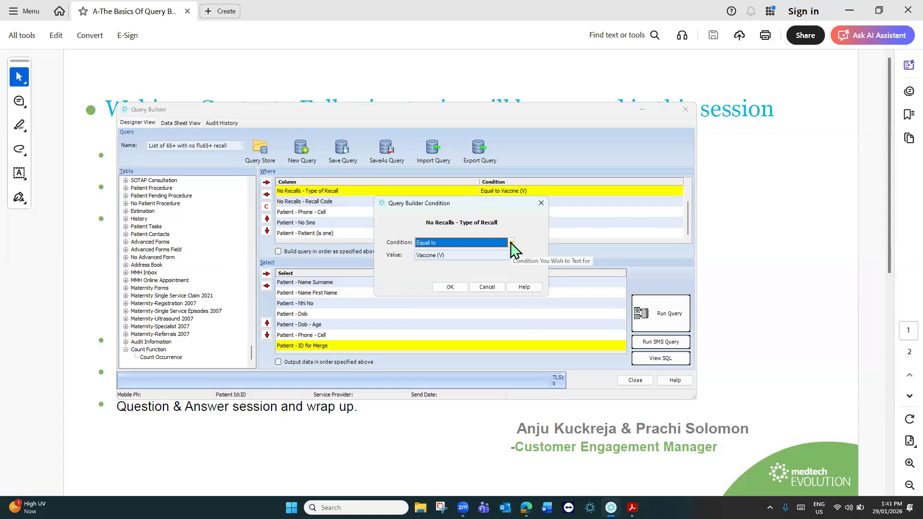
{"action": "left_click", "coordinate": [511, 243]}
{"action": "left_click", "coordinate": [512, 245]}
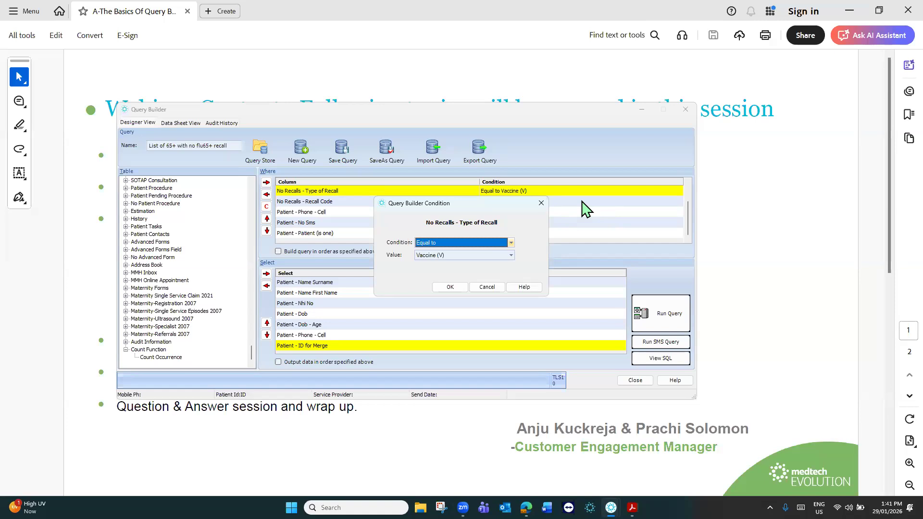
{"action": "left_click", "coordinate": [486, 287]}
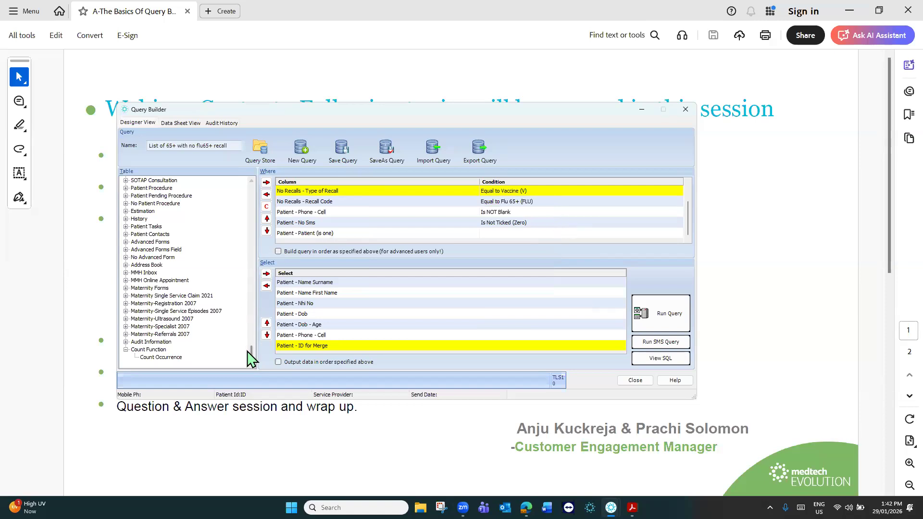
Look back through the Patient fields in the list of available tables
{"action": "left_click_drag", "start_coordinate": [251, 355], "coordinate": [252, 201]}
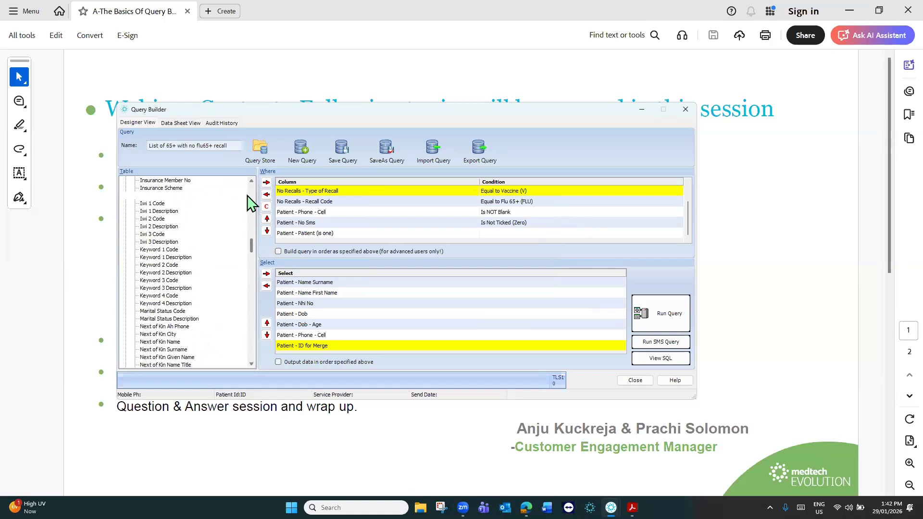